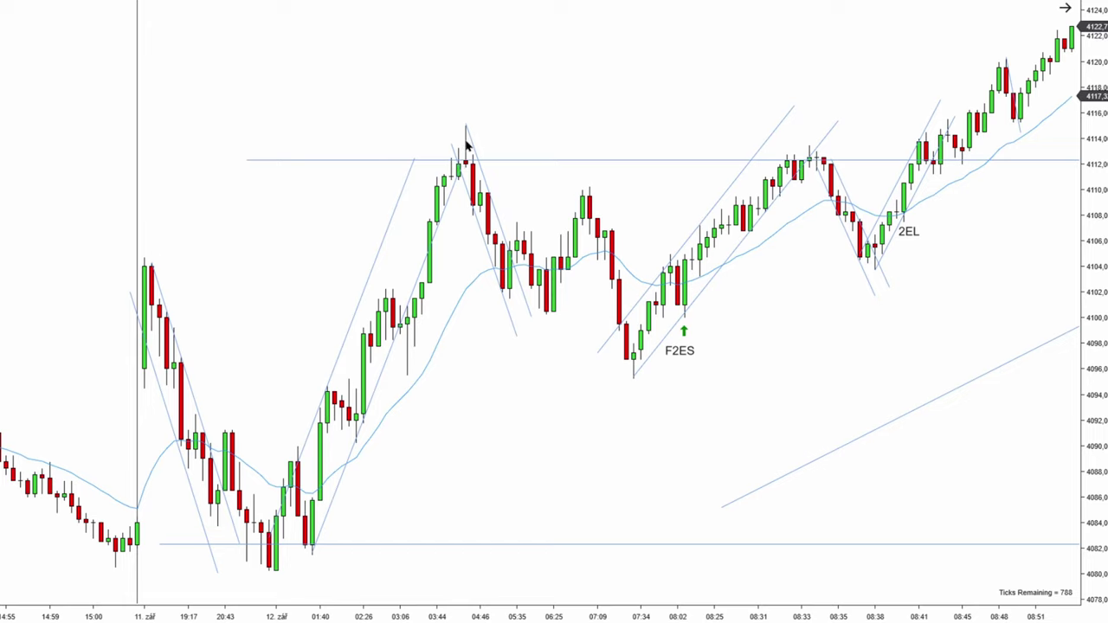
Step: Draw black downward arrows along both declines into F2ES, plus one more below the F2ES label
{"action": "left_click_drag", "start_coordinate": [582, 371], "coordinate": [562, 372]}
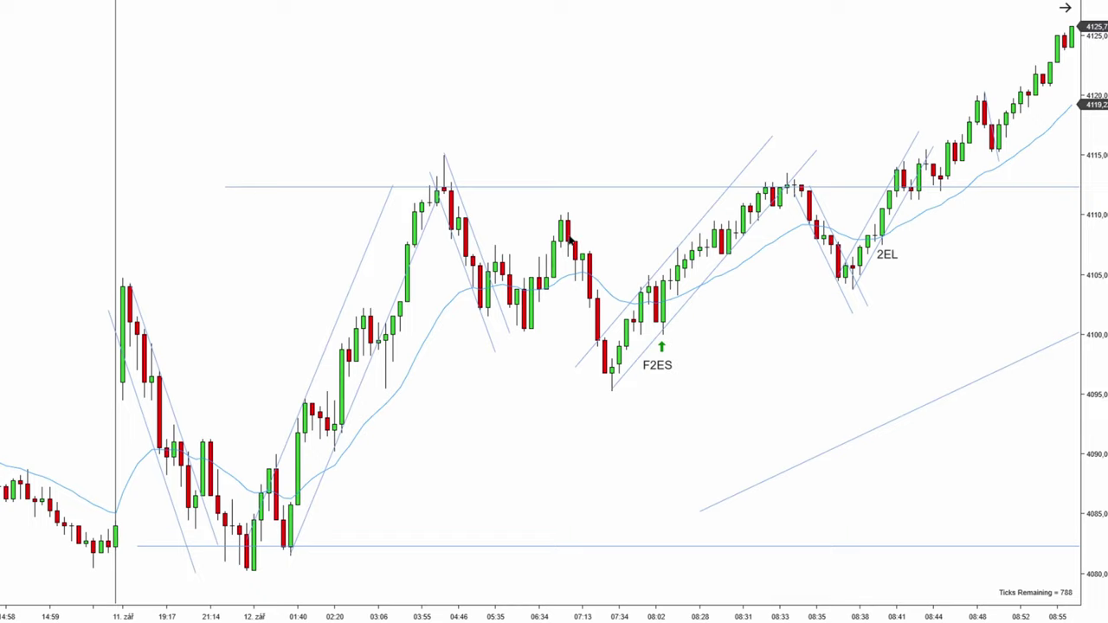
{"action": "scroll", "coordinate": [557, 398], "scroll_direction": "up", "scroll_amount": 1}
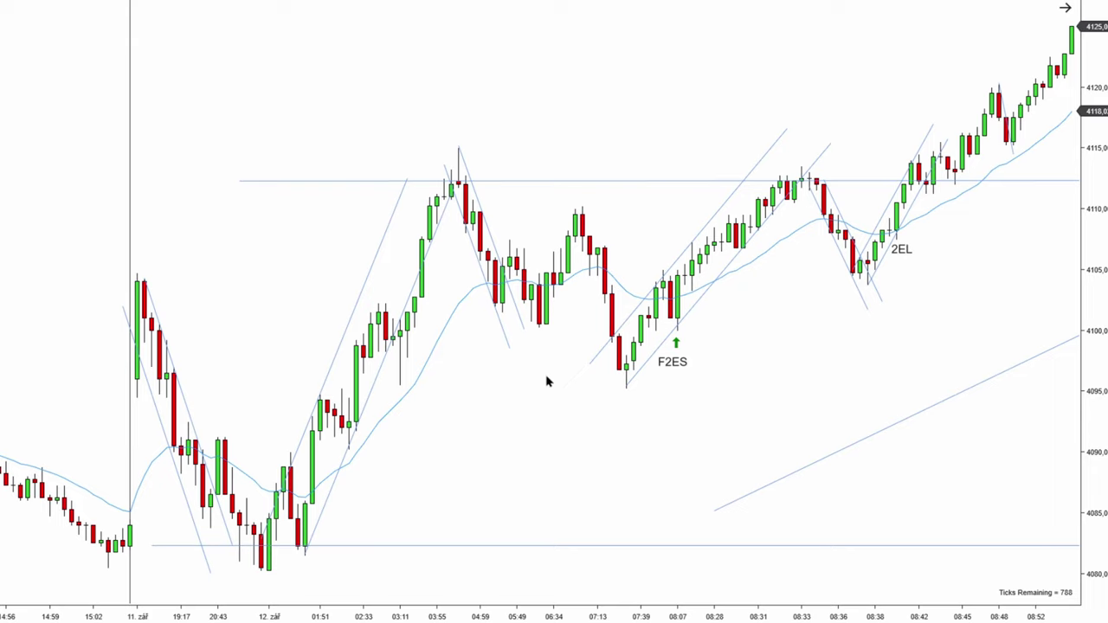
{"action": "mouse_move", "coordinate": [458, 147]}
{"action": "left_mouse_down"}
{"action": "mouse_move", "coordinate": [517, 303]}
{"action": "mouse_move", "coordinate": [539, 328]}
{"action": "left_mouse_up"}
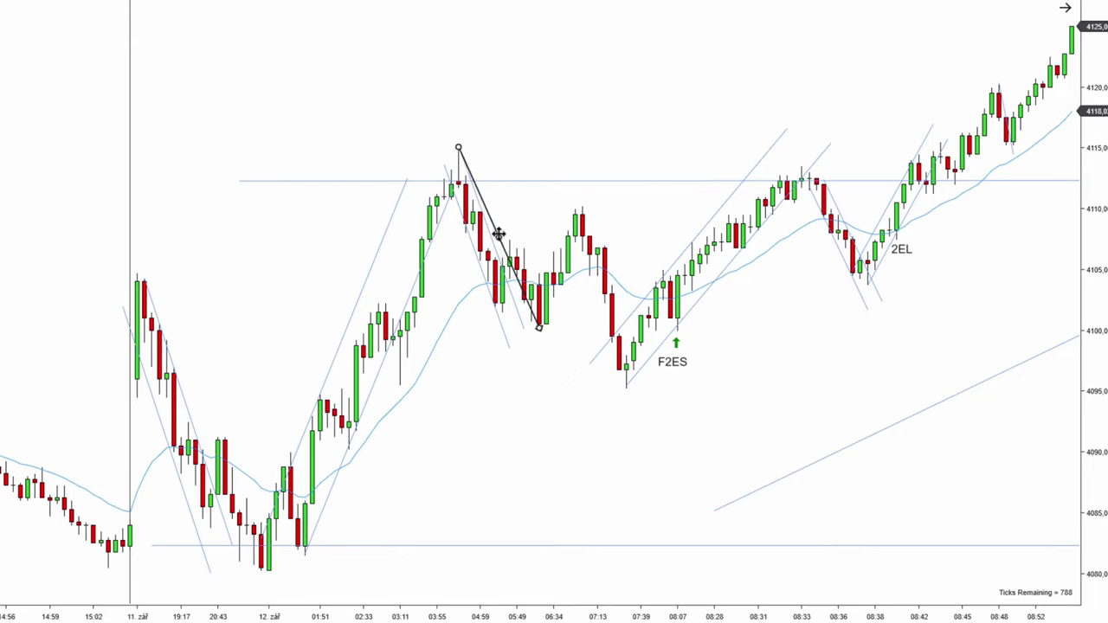
{"action": "key", "text": "ctrl+c"}
{"action": "key", "text": "ctrl+v"}
{"action": "left_click_drag", "start_coordinate": [498, 234], "coordinate": [623, 293]}
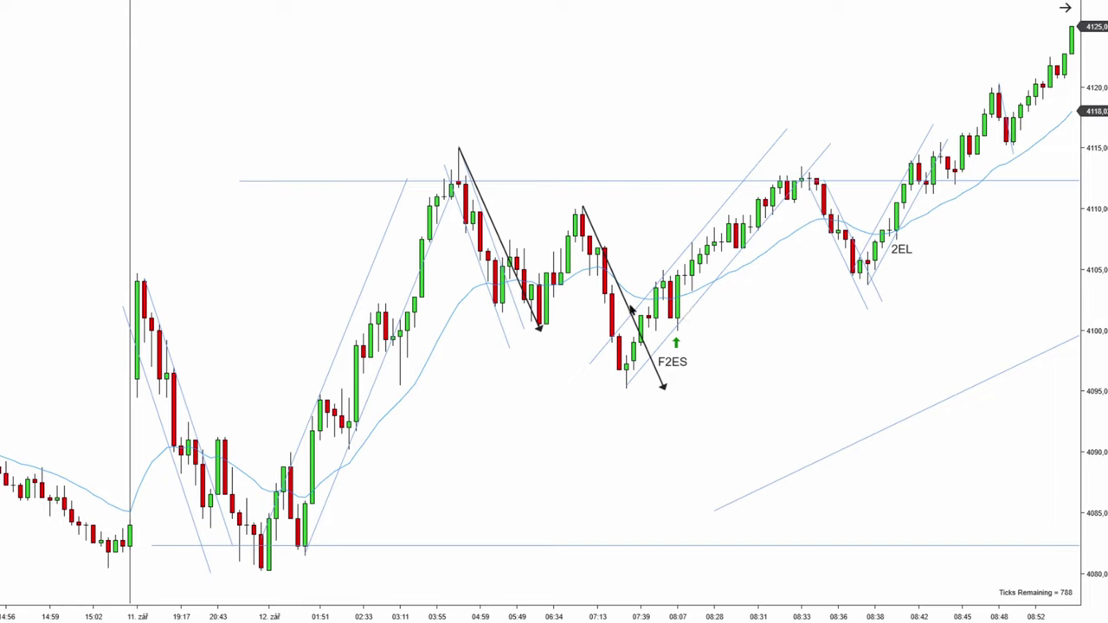
{"action": "left_click_drag", "start_coordinate": [651, 305], "coordinate": [700, 466]}
Step: Delete the extra black arrow below the F2ES label
{"action": "left_click", "coordinate": [697, 431]}
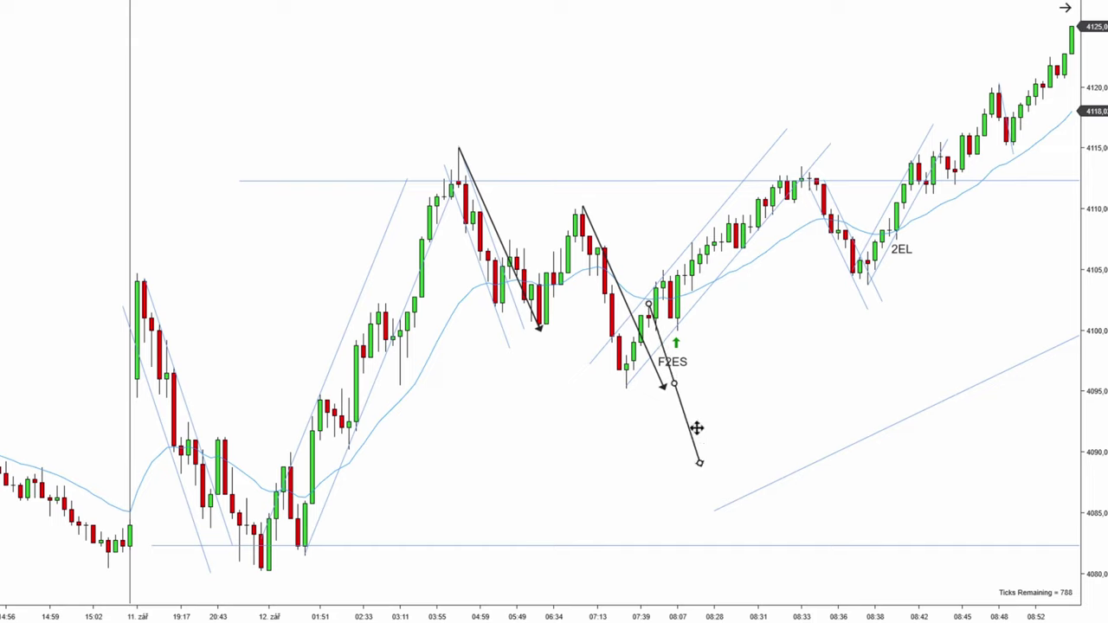
{"action": "key", "text": "Delete"}
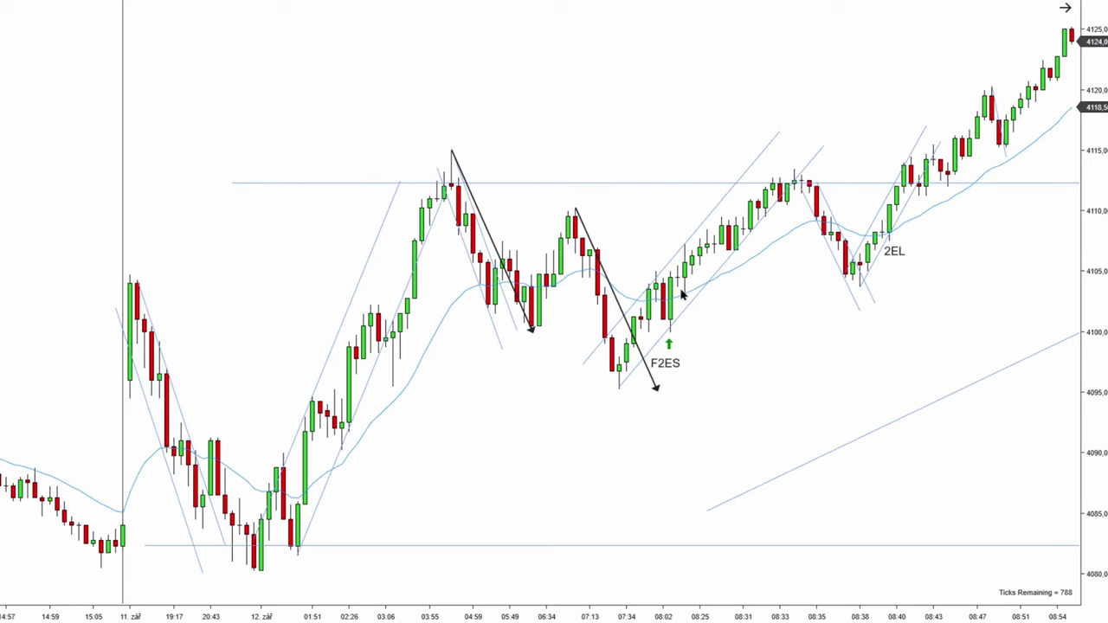
{"action": "left_click", "coordinate": [604, 545]}
{"action": "left_click_drag", "start_coordinate": [631, 549], "coordinate": [650, 383]}
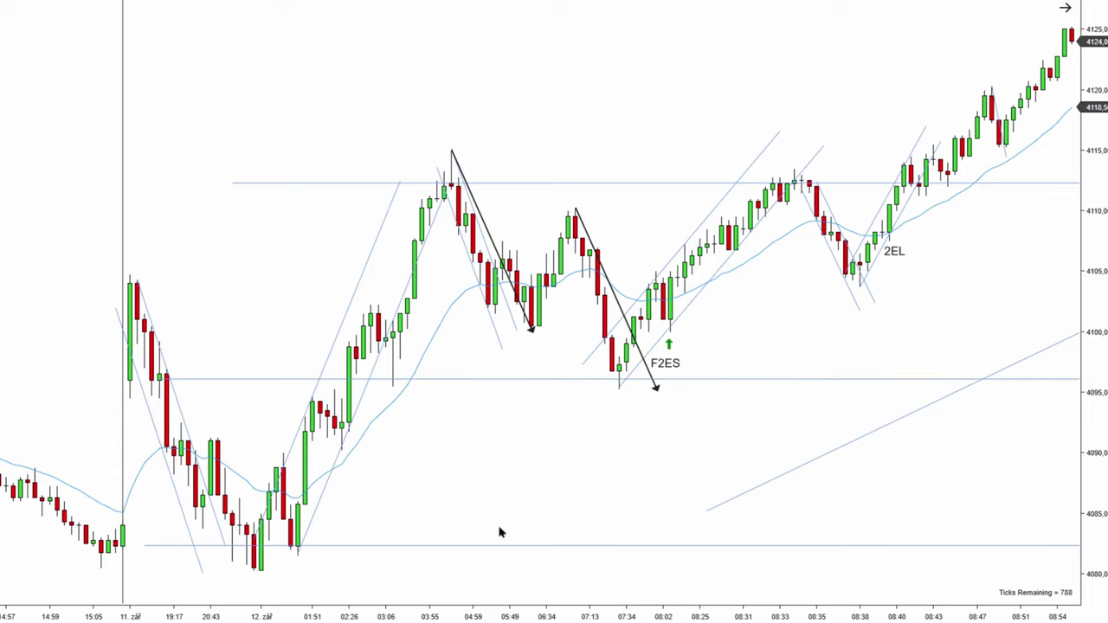
{"action": "left_click", "coordinate": [729, 380]}
{"action": "key", "text": "Delete"}
{"action": "left_click", "coordinate": [671, 360]}
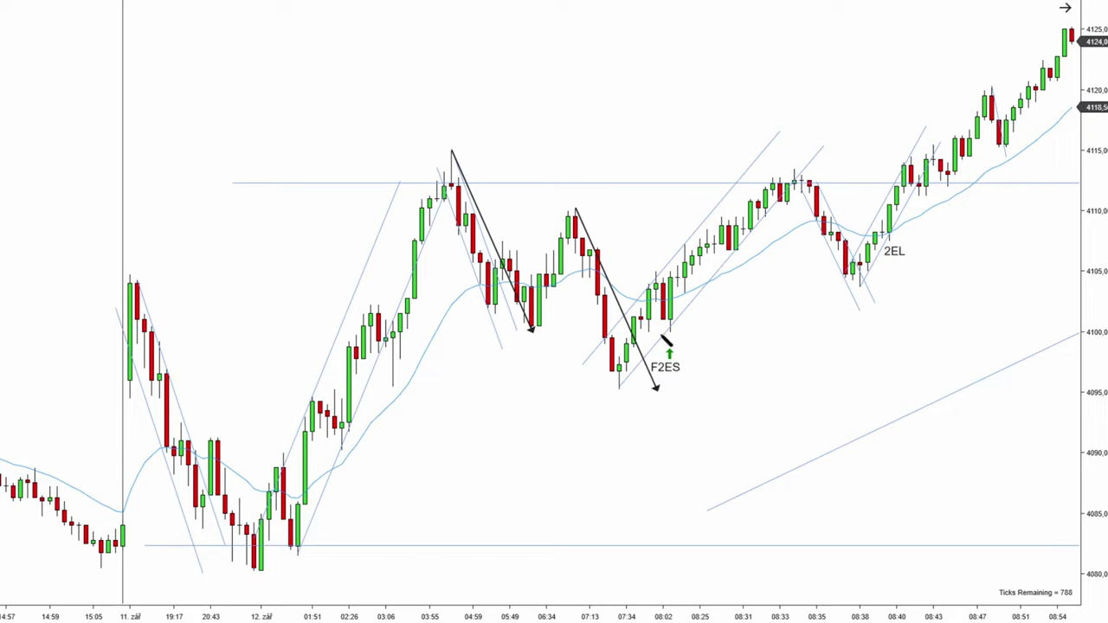
{"action": "left_click_drag", "start_coordinate": [655, 336], "coordinate": [713, 336]}
{"action": "left_click", "coordinate": [695, 340]}
{"action": "left_click", "coordinate": [684, 333]}
{"action": "key", "text": "Delete"}
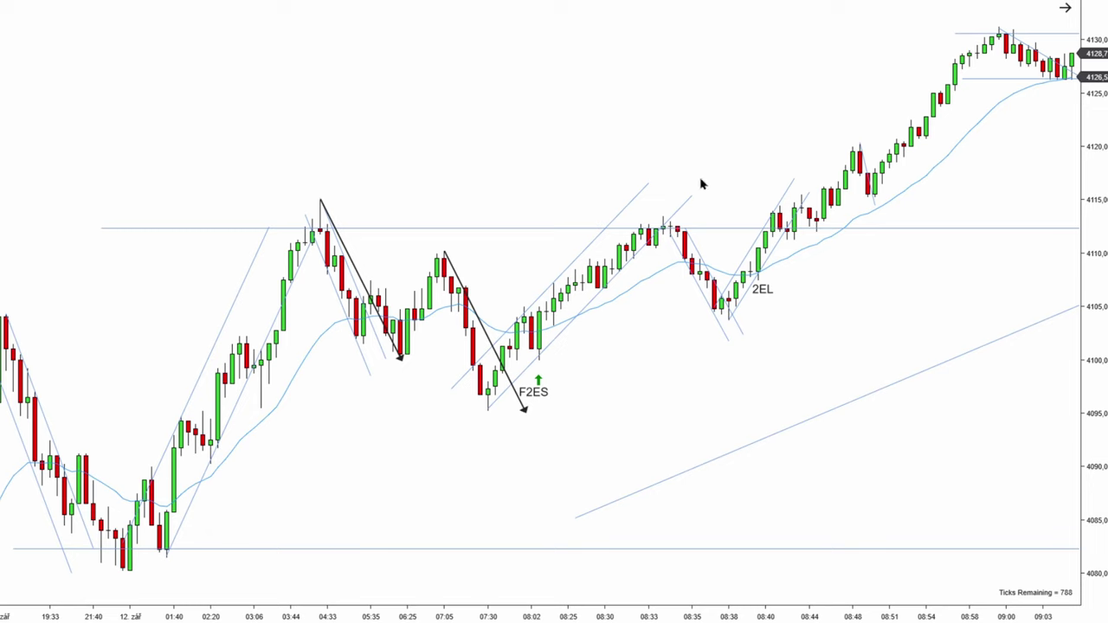
Step: Draw a short black upward arrow beside the bars just after the 2EL label
{"action": "scroll", "coordinate": [823, 298], "scroll_direction": "down", "scroll_amount": 1}
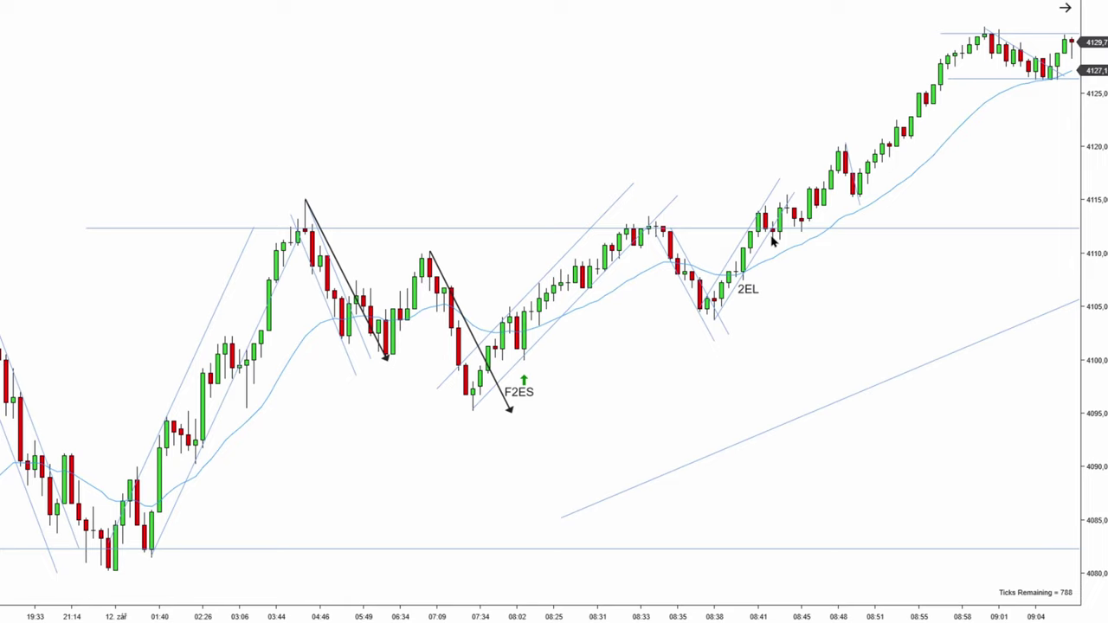
{"action": "mouse_move", "coordinate": [781, 310]}
{"action": "left_mouse_down"}
{"action": "mouse_move", "coordinate": [780, 247]}
{"action": "mouse_move", "coordinate": [782, 287]}
{"action": "left_mouse_up"}
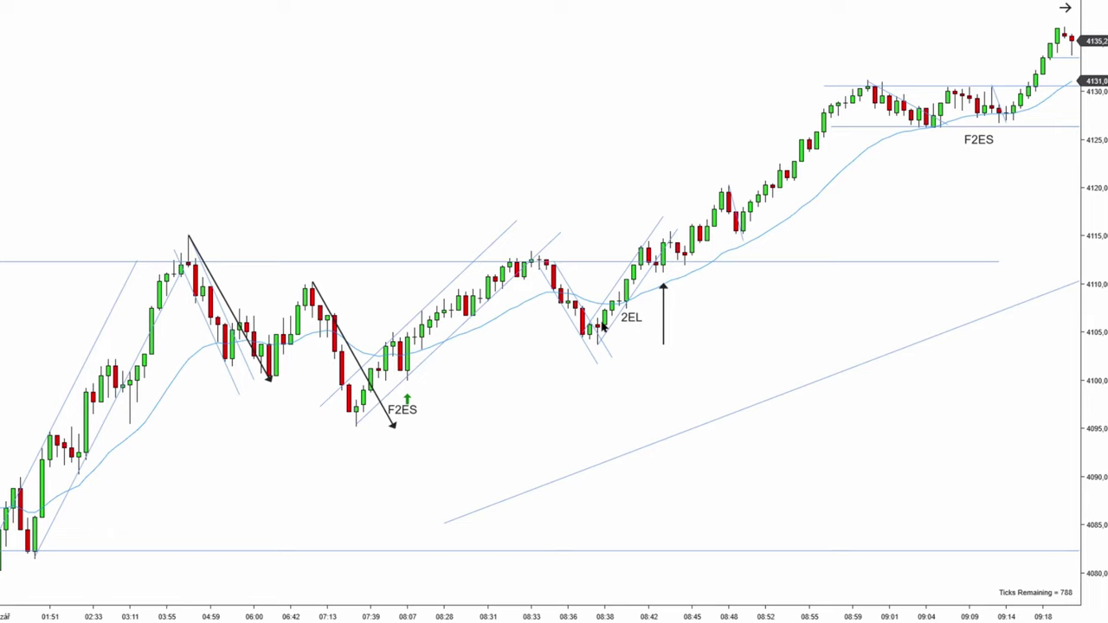
Step: Realign the long rising trend line so it runs under the F2ES and 2EL lows
{"action": "left_click_drag", "start_coordinate": [611, 458], "coordinate": [528, 356]}
{"action": "left_click", "coordinate": [569, 401]}
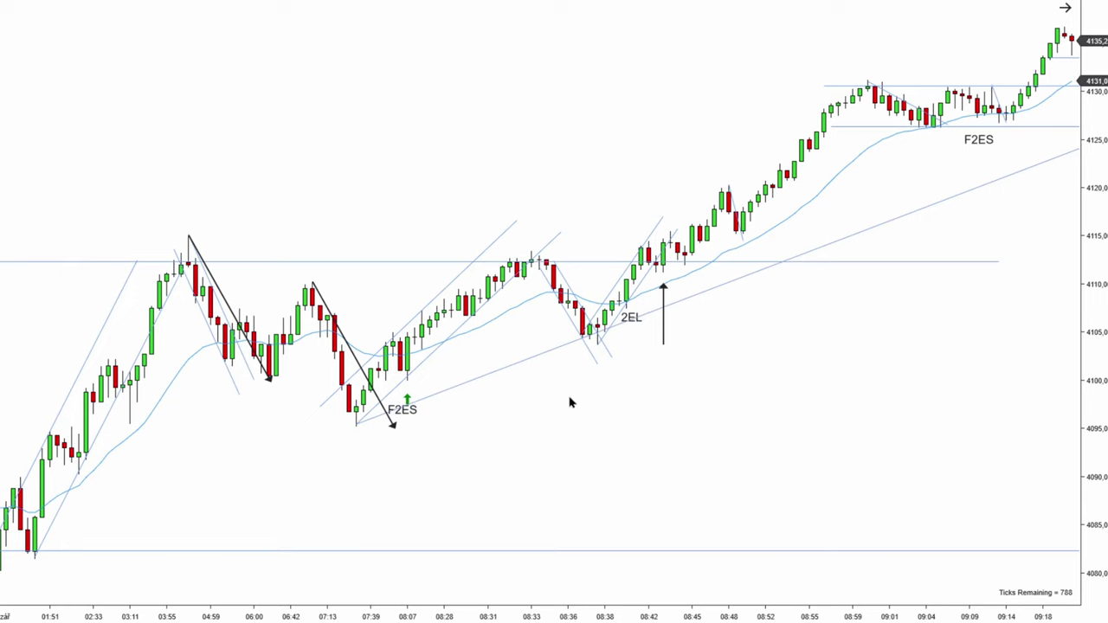
{"action": "scroll", "coordinate": [612, 394], "scroll_direction": "up", "scroll_amount": 3}
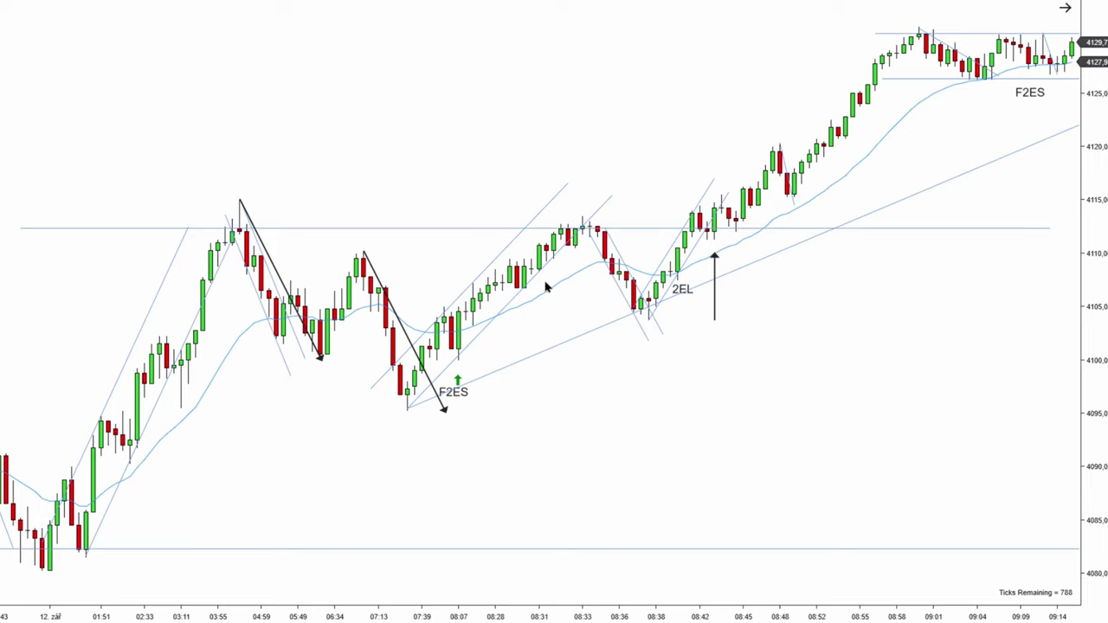
{"action": "scroll", "coordinate": [702, 384], "scroll_direction": "down", "scroll_amount": 6}
Step: Delete the upward arrow and add a parallel upper line from the 08:33 high
{"action": "left_click", "coordinate": [612, 298]}
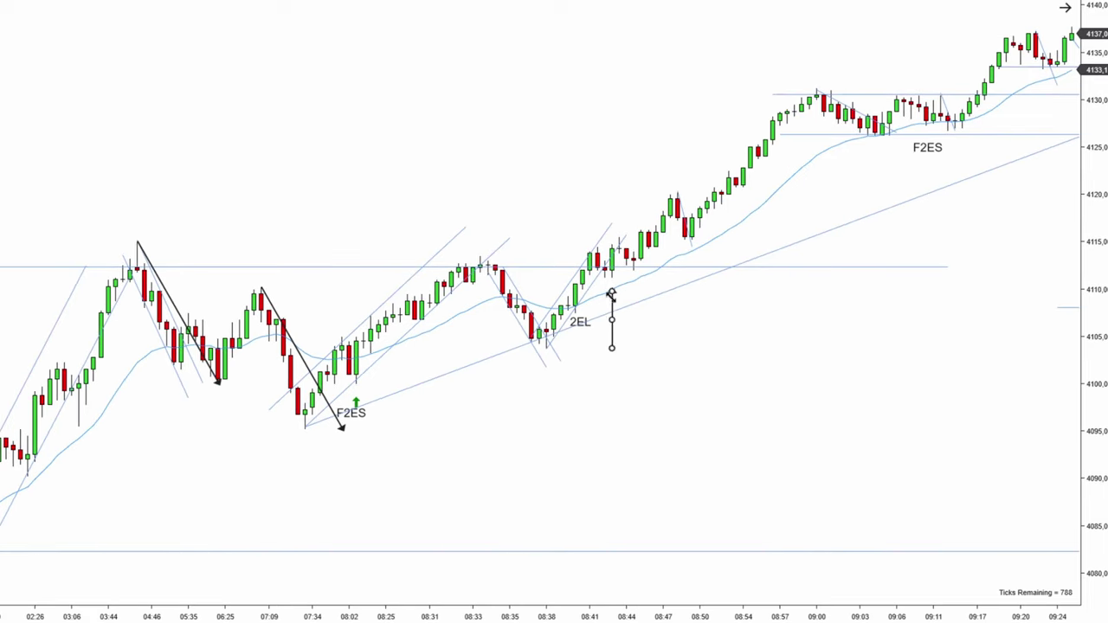
{"action": "key", "text": "Delete"}
{"action": "left_click", "coordinate": [490, 361]}
{"action": "left_click_drag", "start_coordinate": [490, 361], "coordinate": [465, 254]}
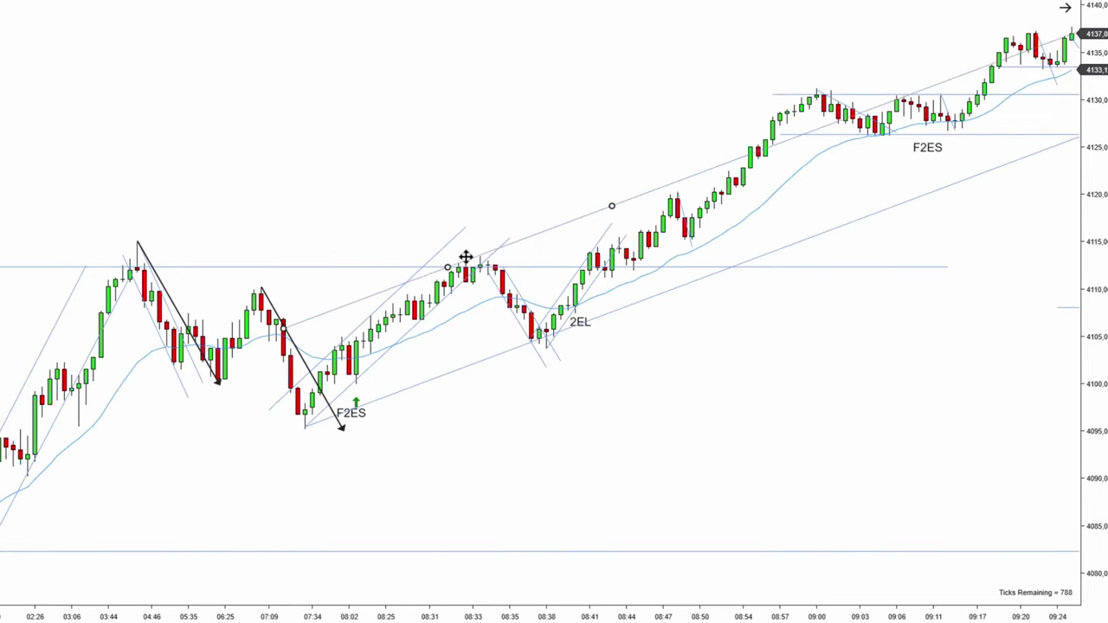
{"action": "left_click", "coordinate": [691, 353]}
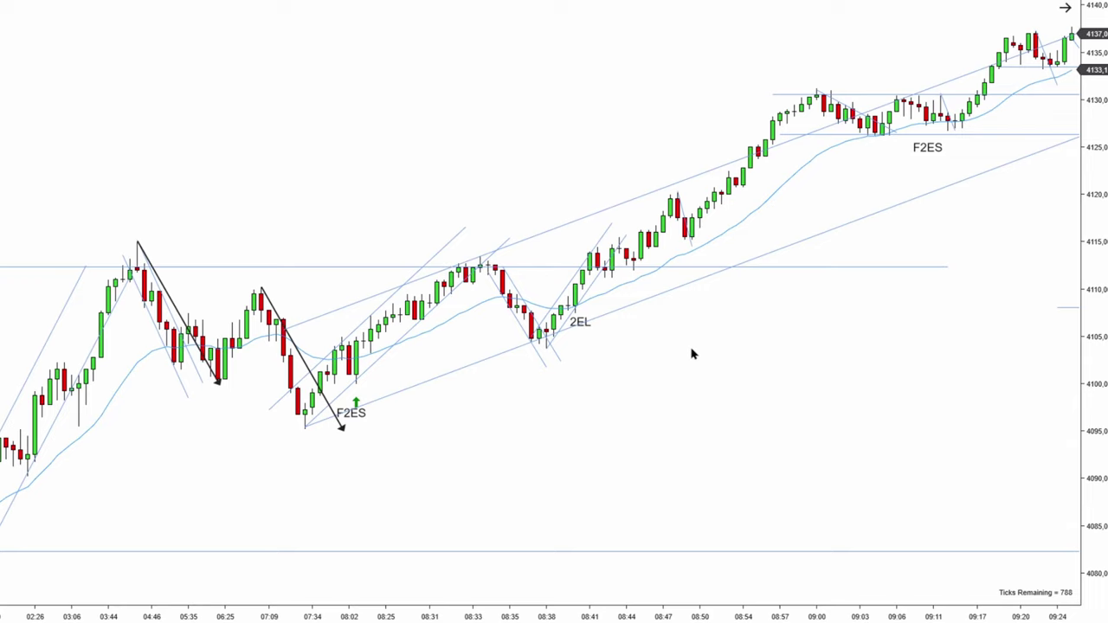
Step: Lift the upper channel line above the rally highs, with bars through about 09:46 in view
{"action": "scroll", "coordinate": [779, 212], "scroll_direction": "down", "scroll_amount": 2}
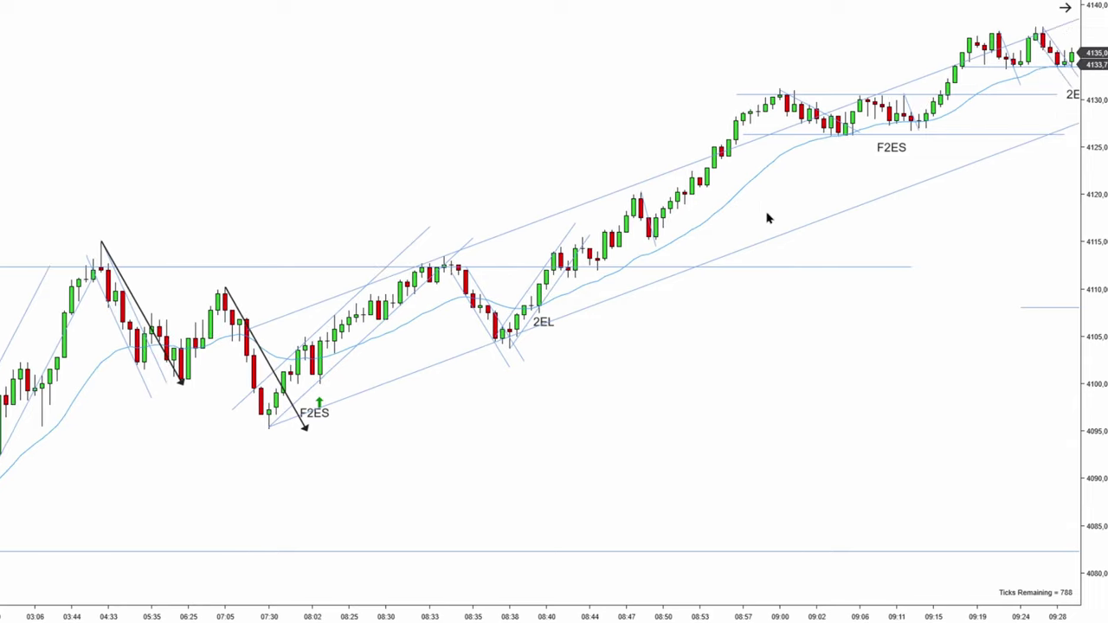
{"action": "scroll", "coordinate": [710, 198], "scroll_direction": "down", "scroll_amount": 3}
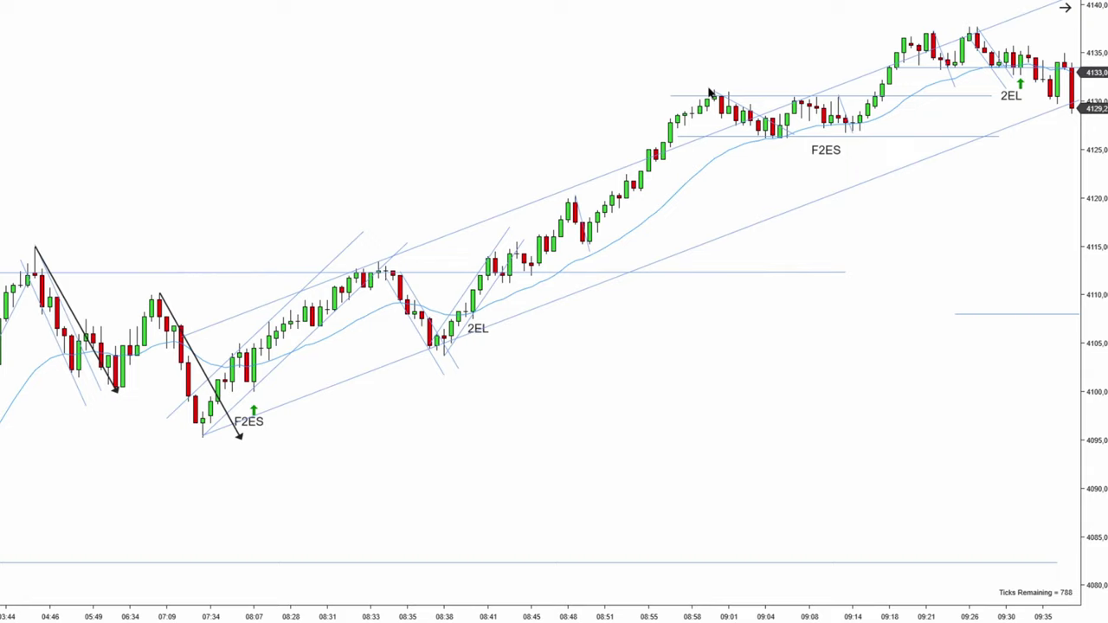
{"action": "left_click_drag", "start_coordinate": [460, 232], "coordinate": [433, 191]}
{"action": "scroll", "coordinate": [416, 197], "scroll_direction": "up", "scroll_amount": 3}
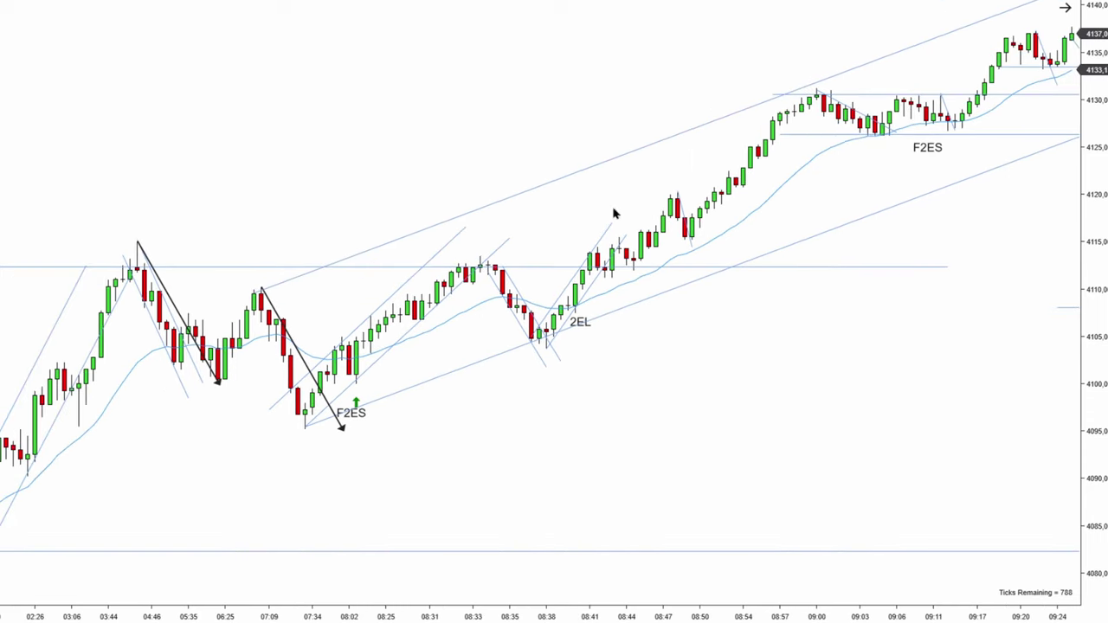
{"action": "scroll", "coordinate": [748, 199], "scroll_direction": "down", "scroll_amount": 3}
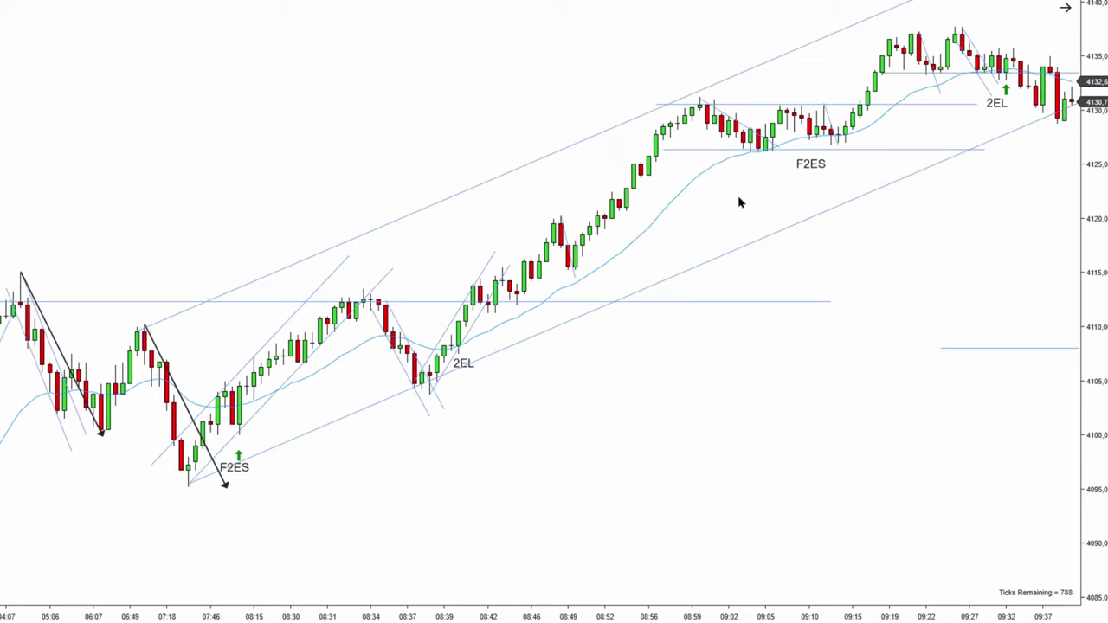
{"action": "left_click_drag", "start_coordinate": [741, 202], "coordinate": [671, 211]}
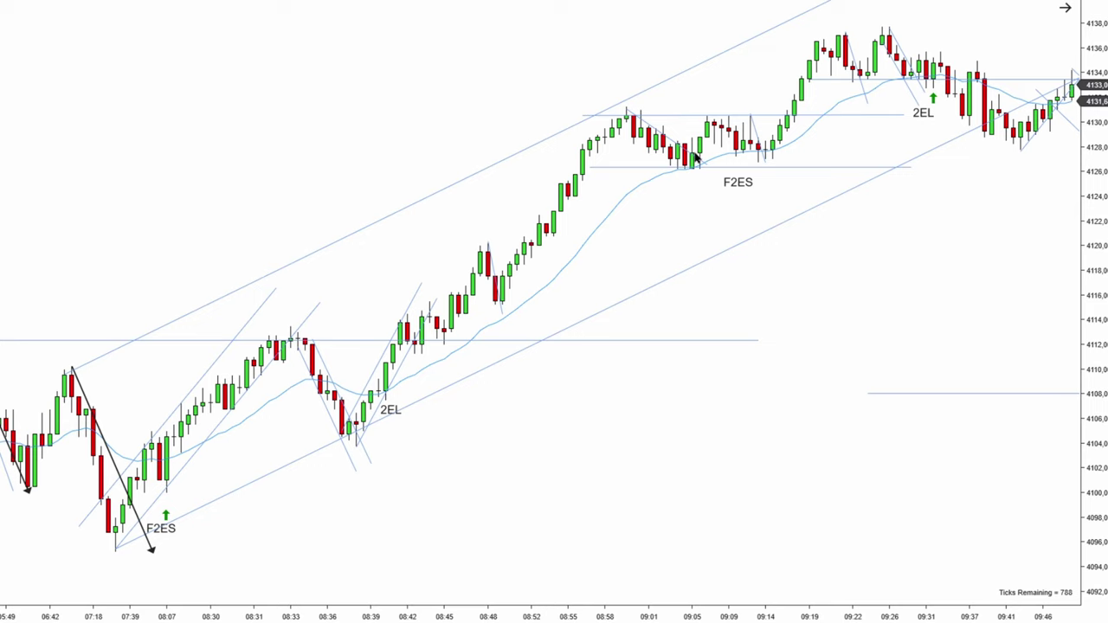
Step: Shift the upper channel line down in parallel, then nudge it back up onto the highs
{"action": "left_click_drag", "start_coordinate": [453, 185], "coordinate": [453, 245]}
{"action": "scroll", "coordinate": [572, 161], "scroll_direction": "down", "scroll_amount": 3}
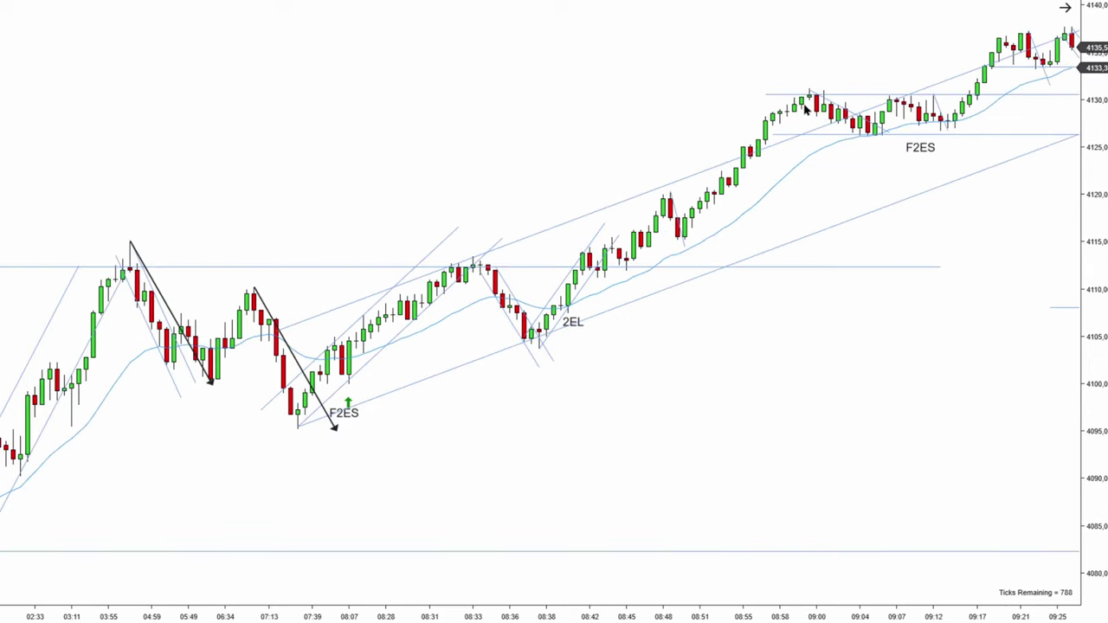
{"action": "scroll", "coordinate": [836, 200], "scroll_direction": "down", "scroll_amount": 3}
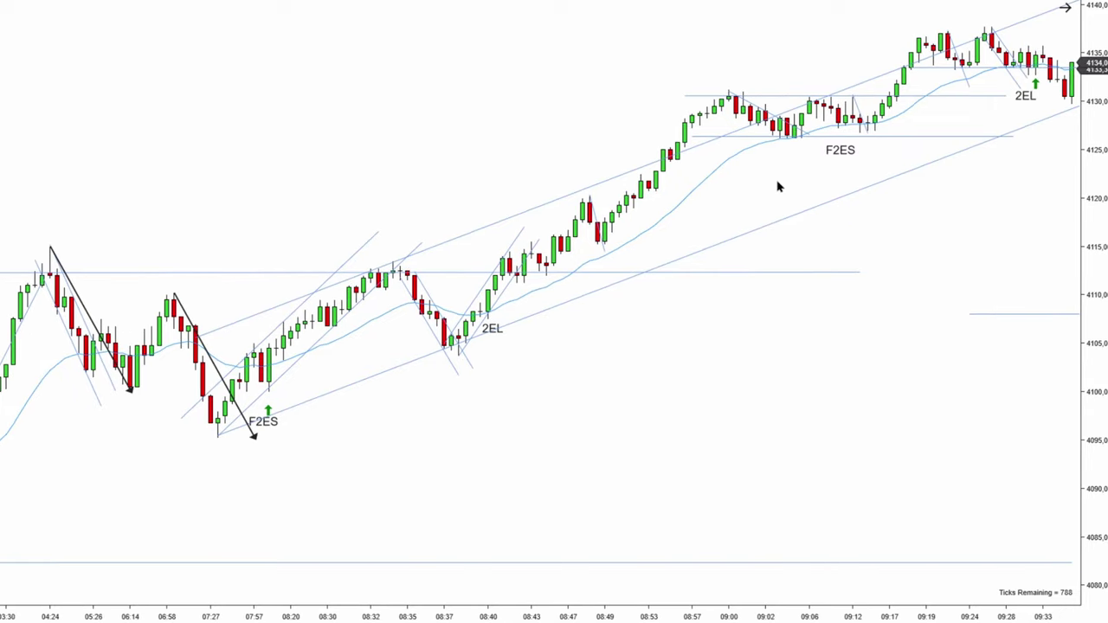
{"action": "scroll", "coordinate": [762, 173], "scroll_direction": "down", "scroll_amount": 3}
{"action": "left_click", "coordinate": [547, 207]}
{"action": "left_click_drag", "start_coordinate": [546, 207], "coordinate": [534, 167]}
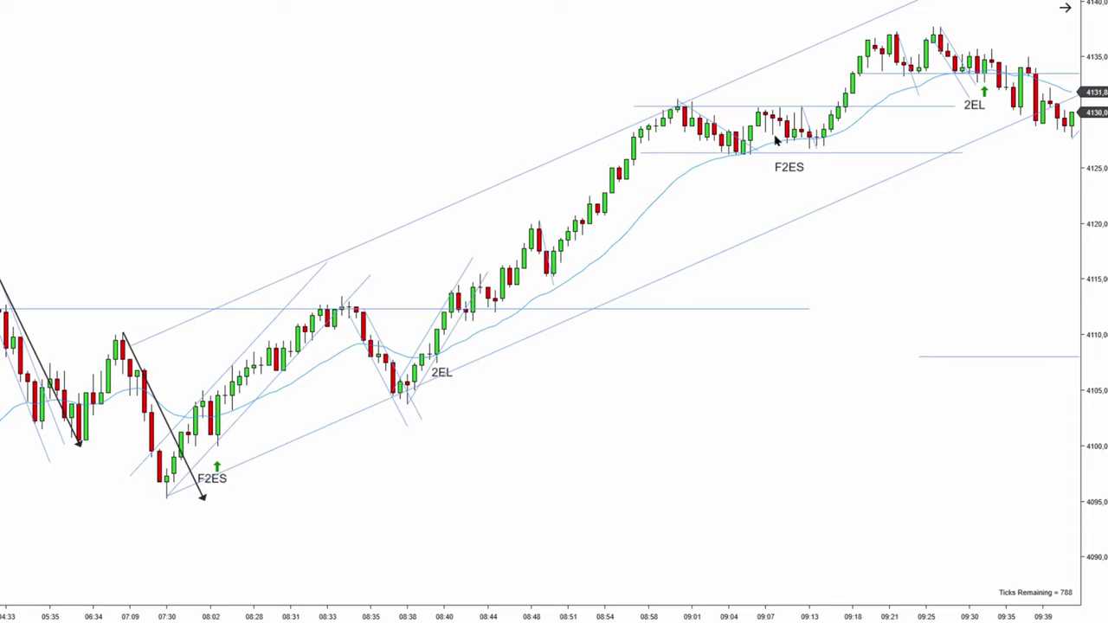
Step: Scroll the chart forward until bars through about 10:03 are visible
{"action": "scroll", "coordinate": [729, 220], "scroll_direction": "down", "scroll_amount": 3}
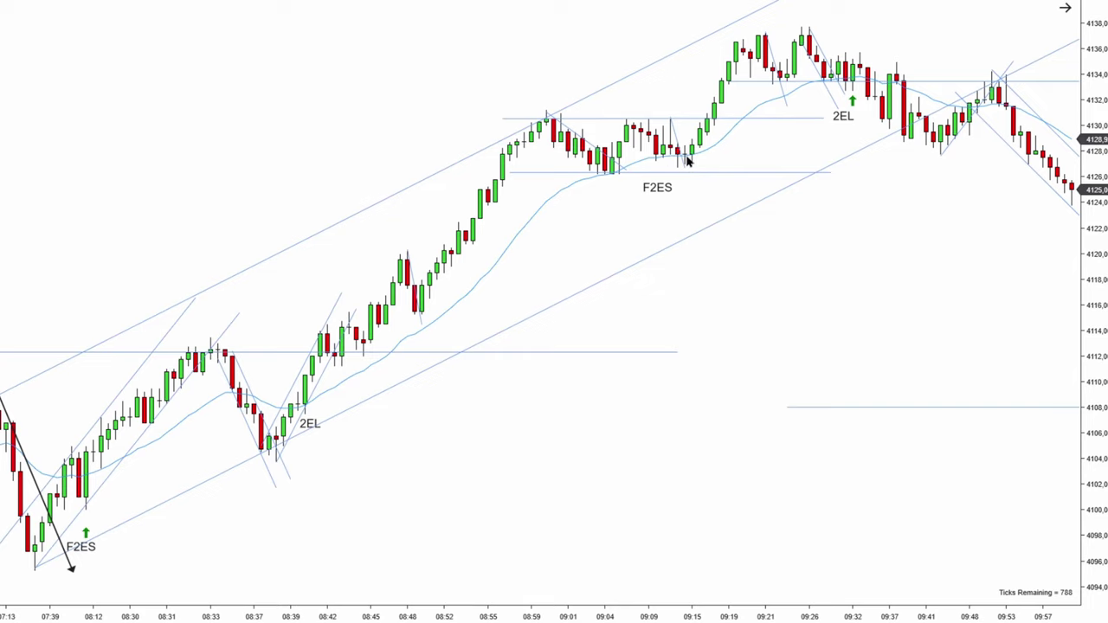
{"action": "scroll", "coordinate": [213, 292], "scroll_direction": "left", "scroll_amount": 3}
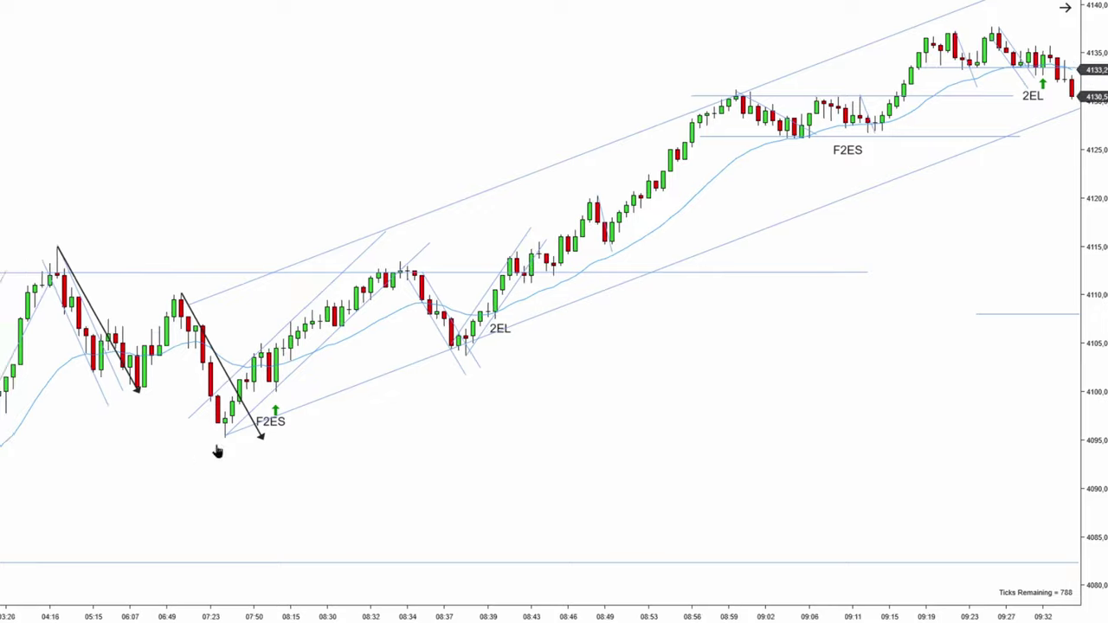
{"action": "scroll", "coordinate": [601, 242], "scroll_direction": "right", "scroll_amount": 3}
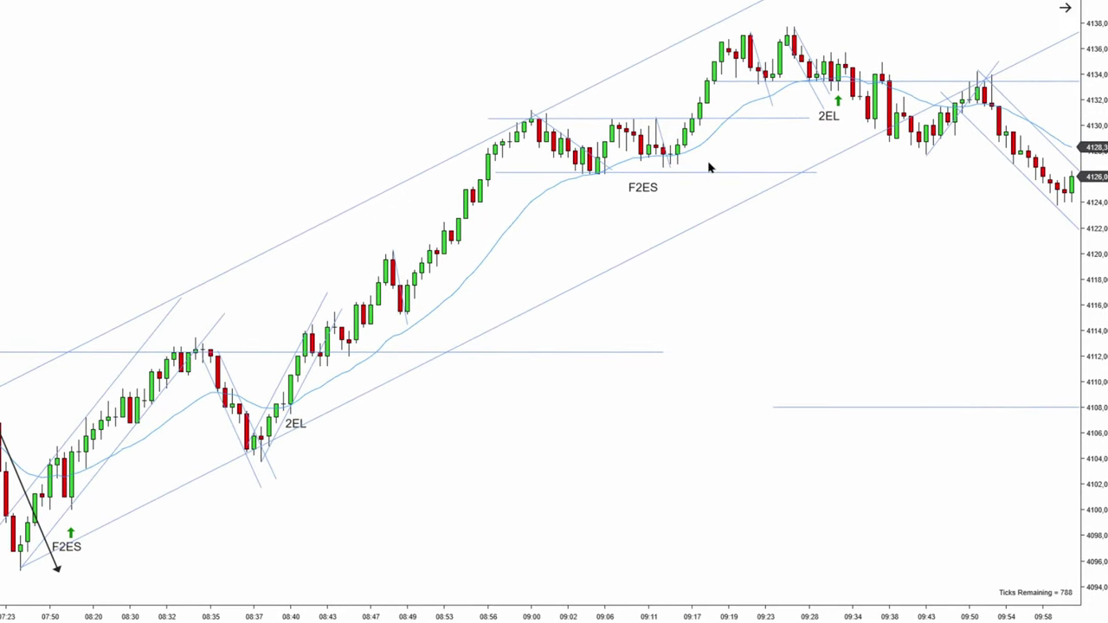
{"action": "scroll", "coordinate": [703, 159], "scroll_direction": "right", "scroll_amount": 1}
{"action": "scroll", "coordinate": [658, 161], "scroll_direction": "right", "scroll_amount": 1}
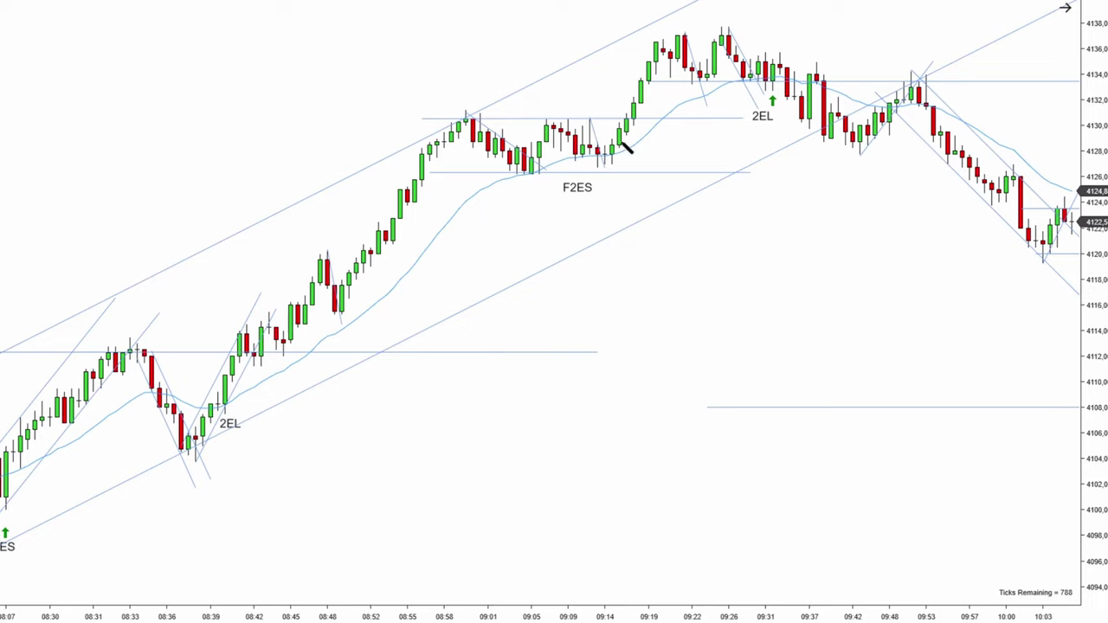
Step: Try two black arrows near the F2ES range, undo them, and reposition the short trend line
{"action": "left_click_drag", "start_coordinate": [562, 116], "coordinate": [582, 163]}
{"action": "left_click_drag", "start_coordinate": [590, 115], "coordinate": [612, 168]}
{"action": "key", "text": "ctrl+z"}
{"action": "key", "text": "ctrl+z"}
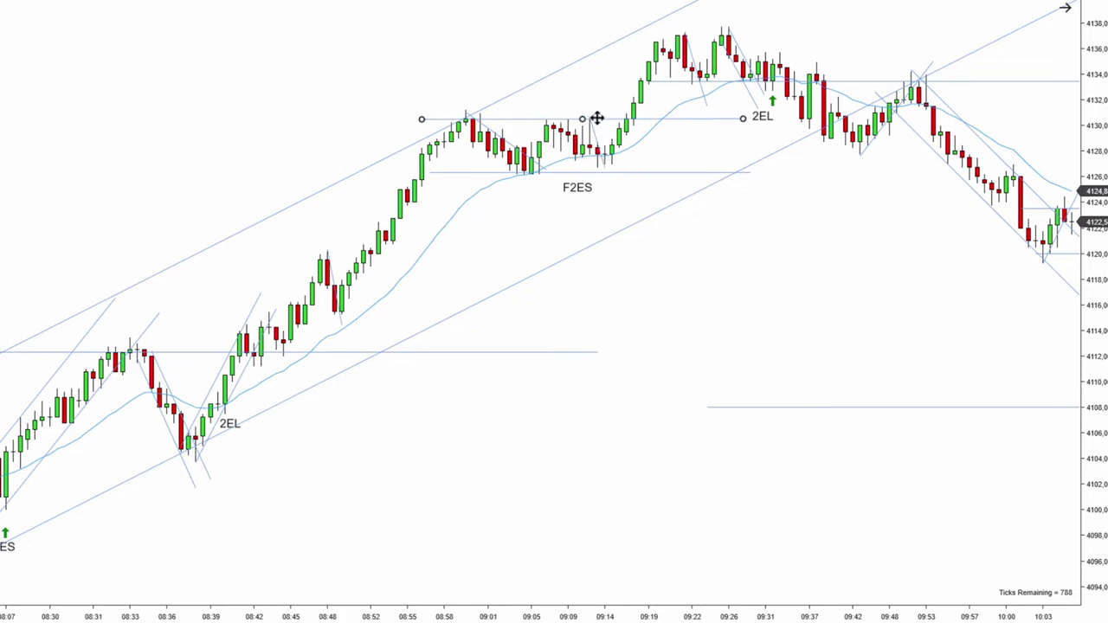
{"action": "key", "text": "ctrl+y"}
{"action": "left_click_drag", "start_coordinate": [618, 180], "coordinate": [597, 130]}
{"action": "left_click", "coordinate": [622, 153]}
Step: Pan the chart back and forth, ending with bars up to about 10:22 in view
{"action": "scroll", "coordinate": [520, 238], "scroll_direction": "down", "scroll_amount": 1}
{"action": "scroll", "coordinate": [577, 171], "scroll_direction": "up", "scroll_amount": 2}
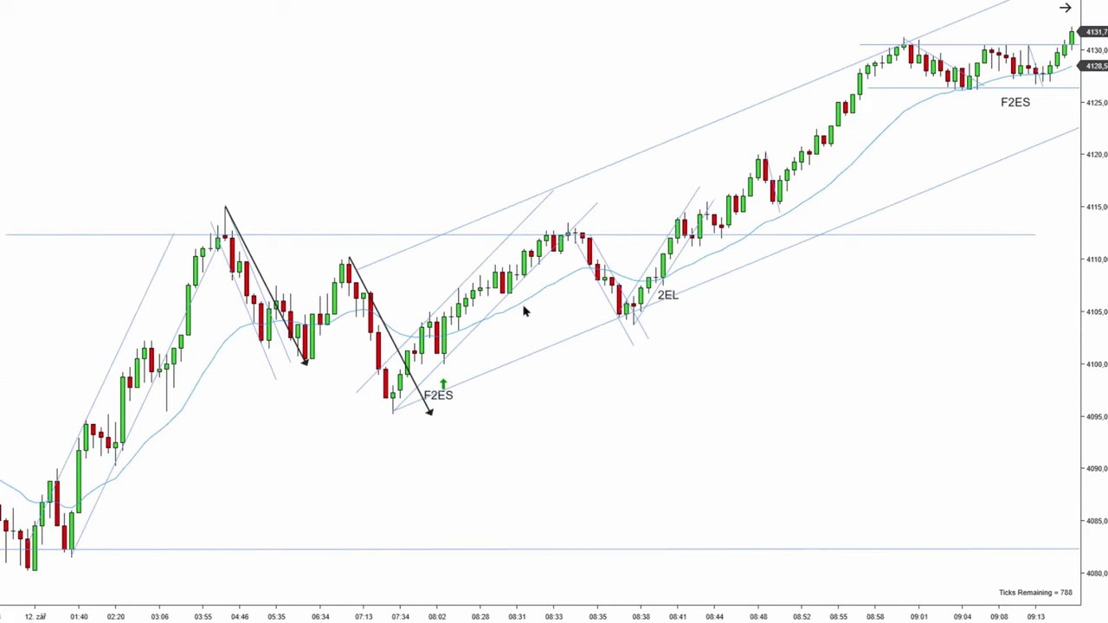
{"action": "scroll", "coordinate": [911, 164], "scroll_direction": "down", "scroll_amount": 5}
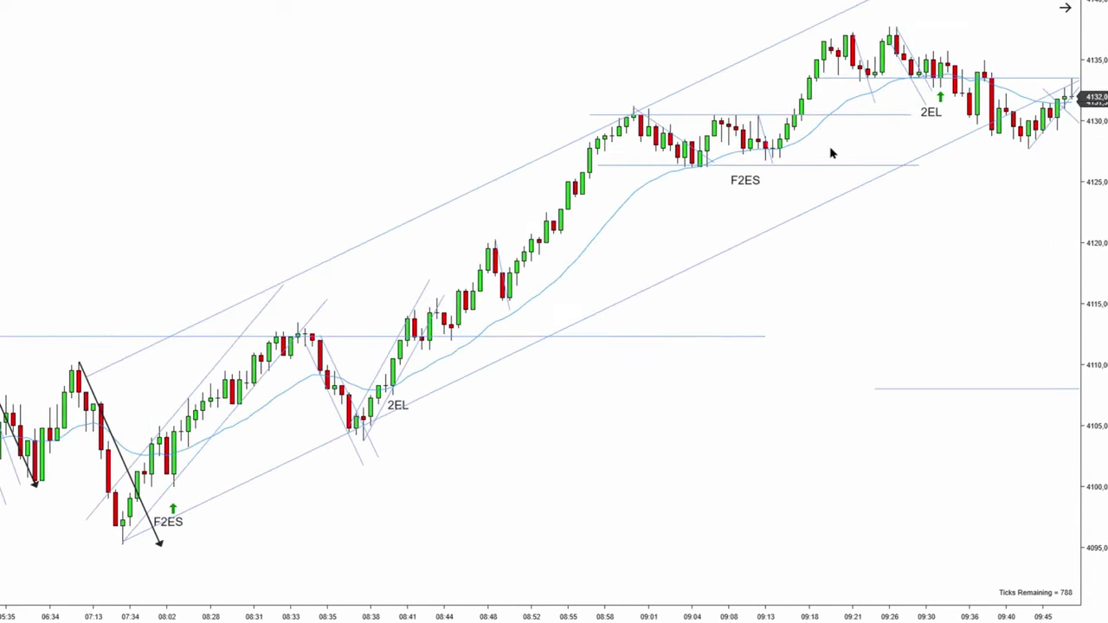
{"action": "scroll", "coordinate": [818, 157], "scroll_direction": "down", "scroll_amount": 2}
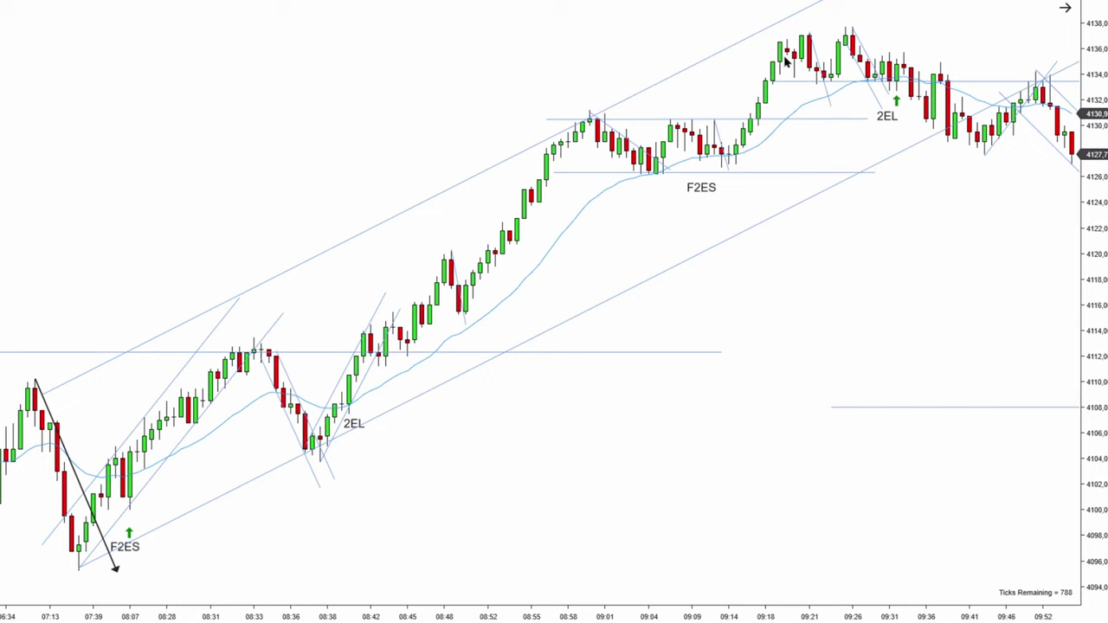
{"action": "scroll", "coordinate": [735, 62], "scroll_direction": "down", "scroll_amount": 2}
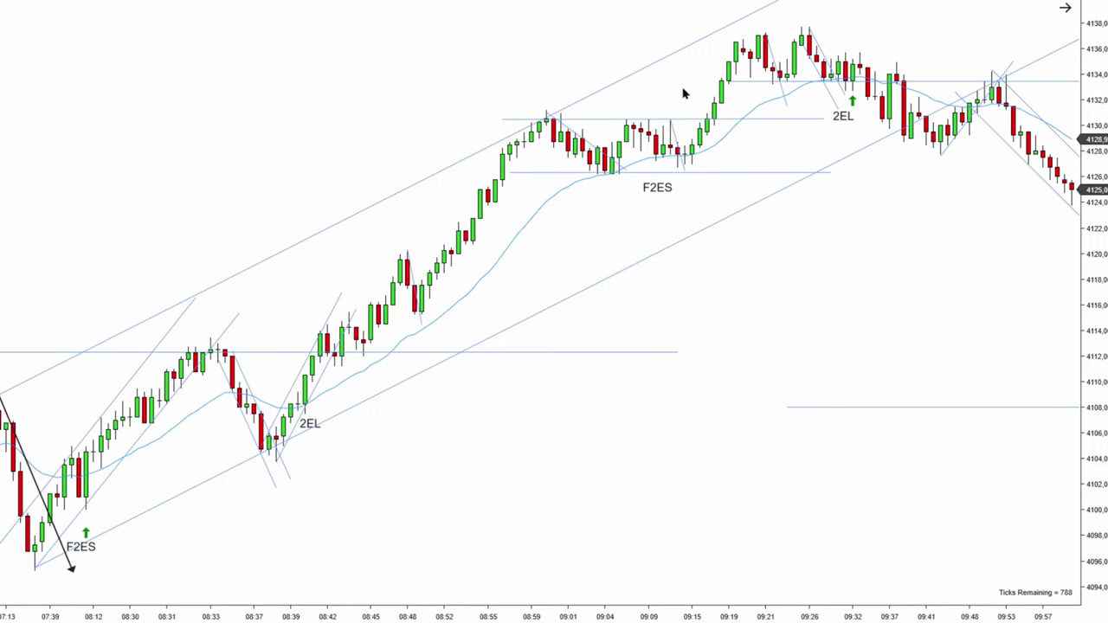
{"action": "left_click_drag", "start_coordinate": [685, 92], "coordinate": [719, 92]}
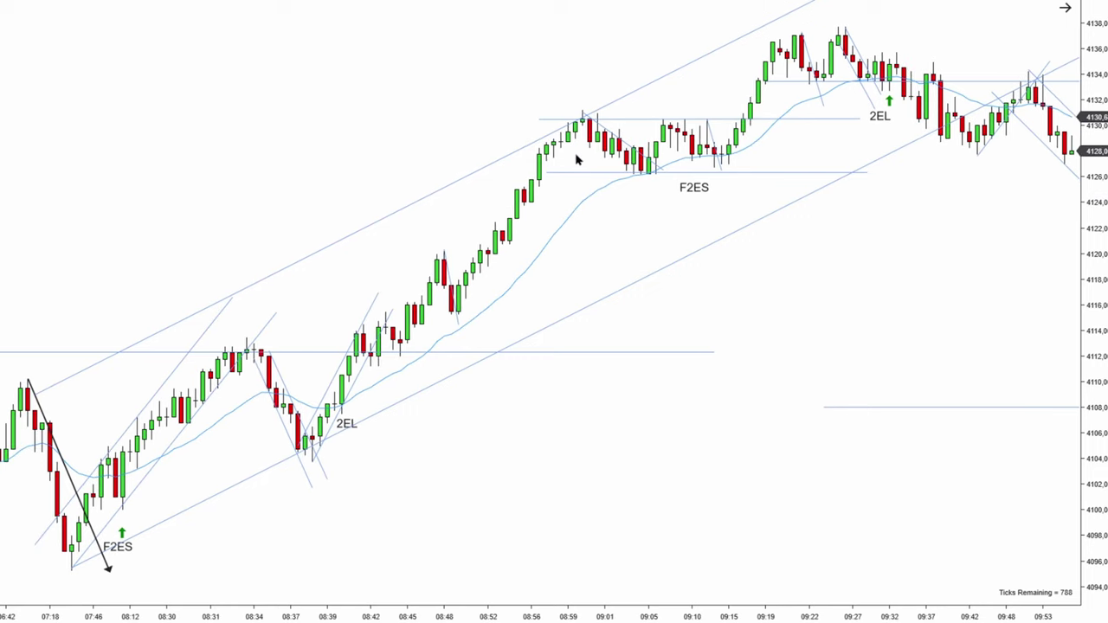
{"action": "scroll", "coordinate": [678, 104], "scroll_direction": "down", "scroll_amount": 5}
{"action": "left_click_drag", "start_coordinate": [654, 153], "coordinate": [784, 225]}
{"action": "left_click_drag", "start_coordinate": [569, 262], "coordinate": [539, 183]}
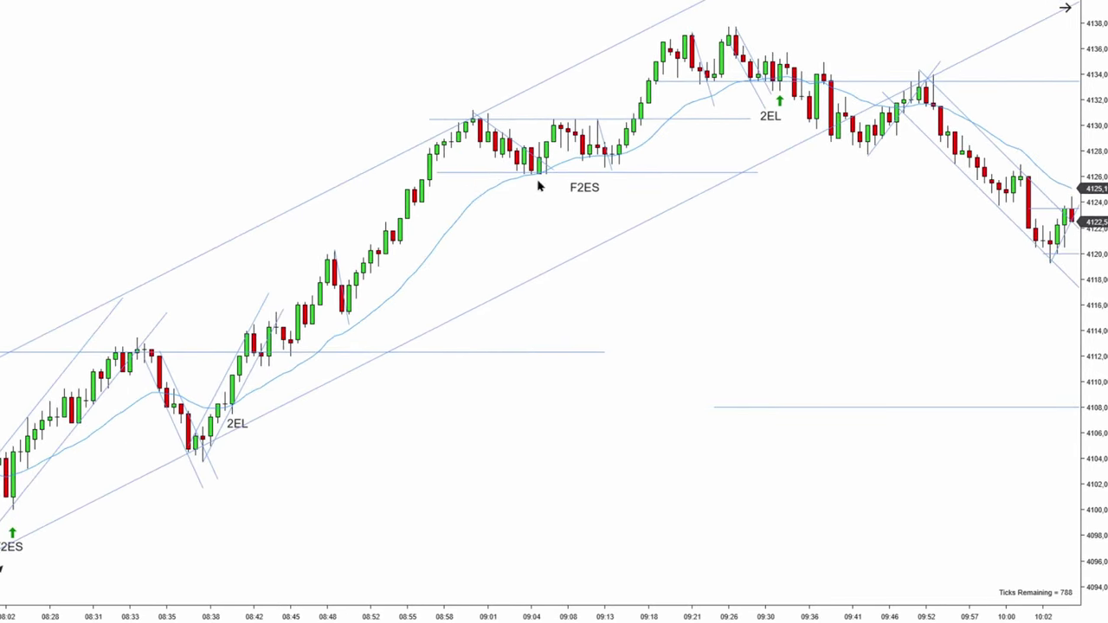
{"action": "left_click_drag", "start_coordinate": [710, 156], "coordinate": [634, 151]}
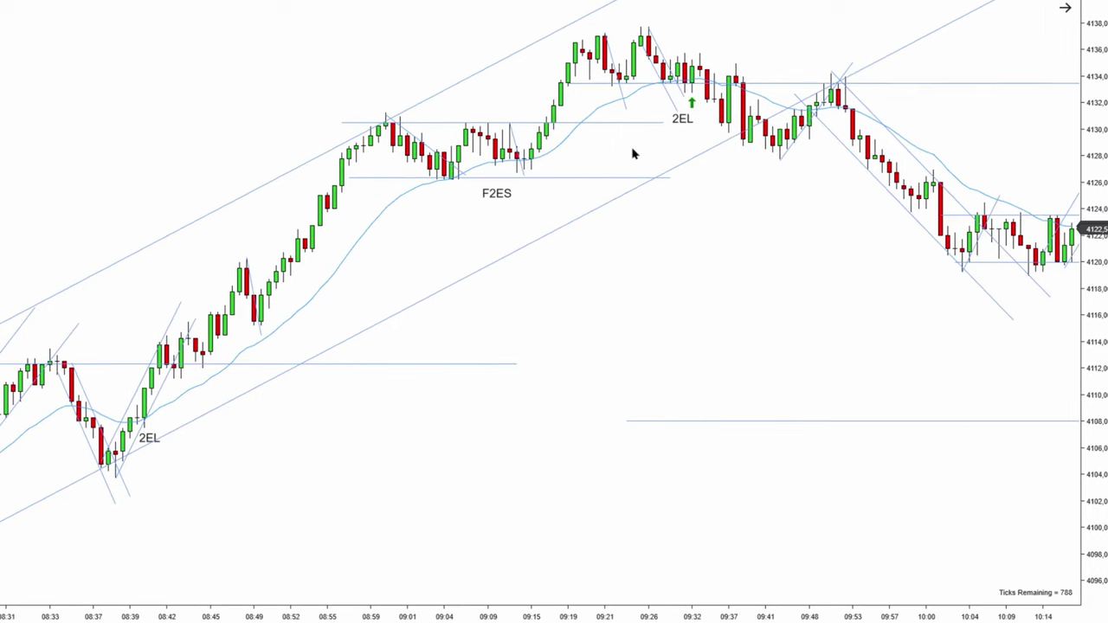
{"action": "left_click_drag", "start_coordinate": [690, 24], "coordinate": [619, 30]}
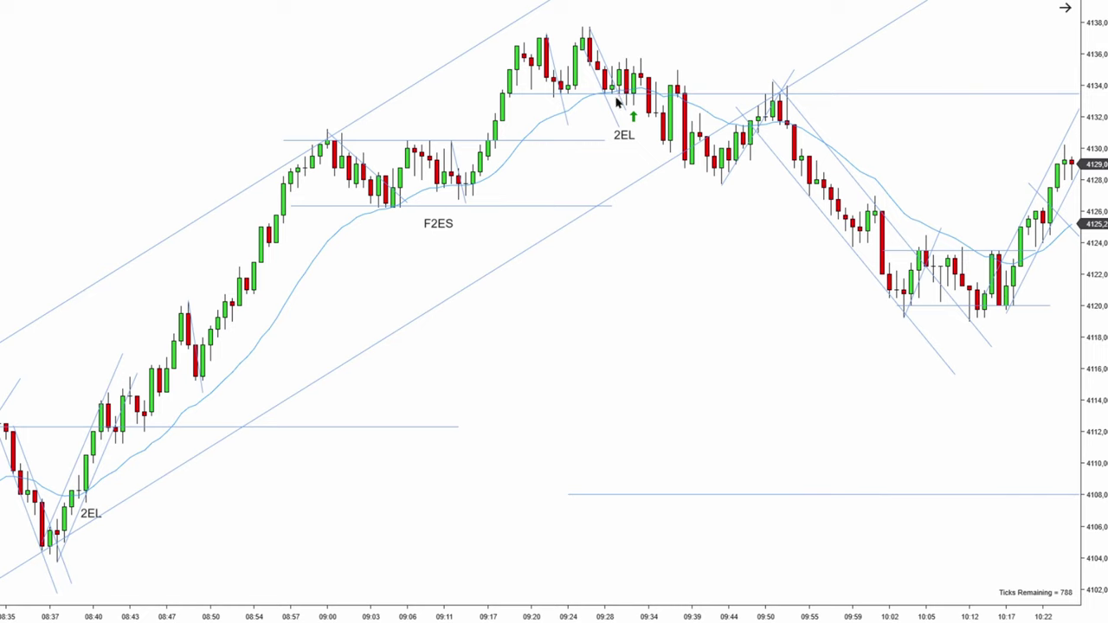
{"action": "scroll", "coordinate": [623, 108], "scroll_direction": "up", "scroll_amount": 3}
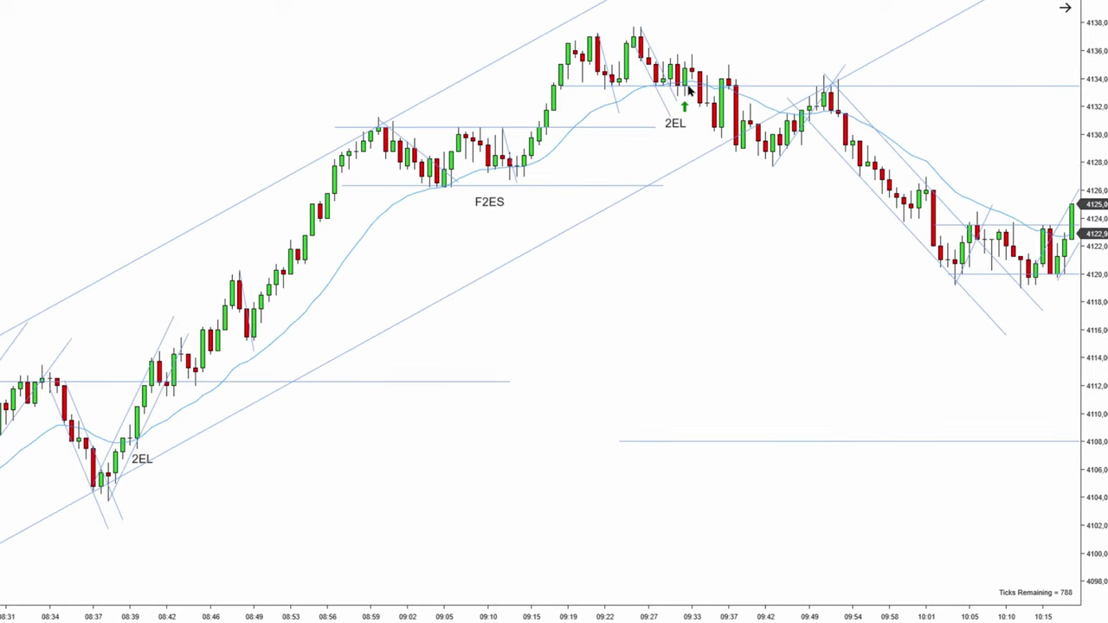
Step: Compress bars back to the previous day, check the 2EL label, then pan forward to 10:50
{"action": "left_click_drag", "start_coordinate": [635, 272], "coordinate": [973, 251]}
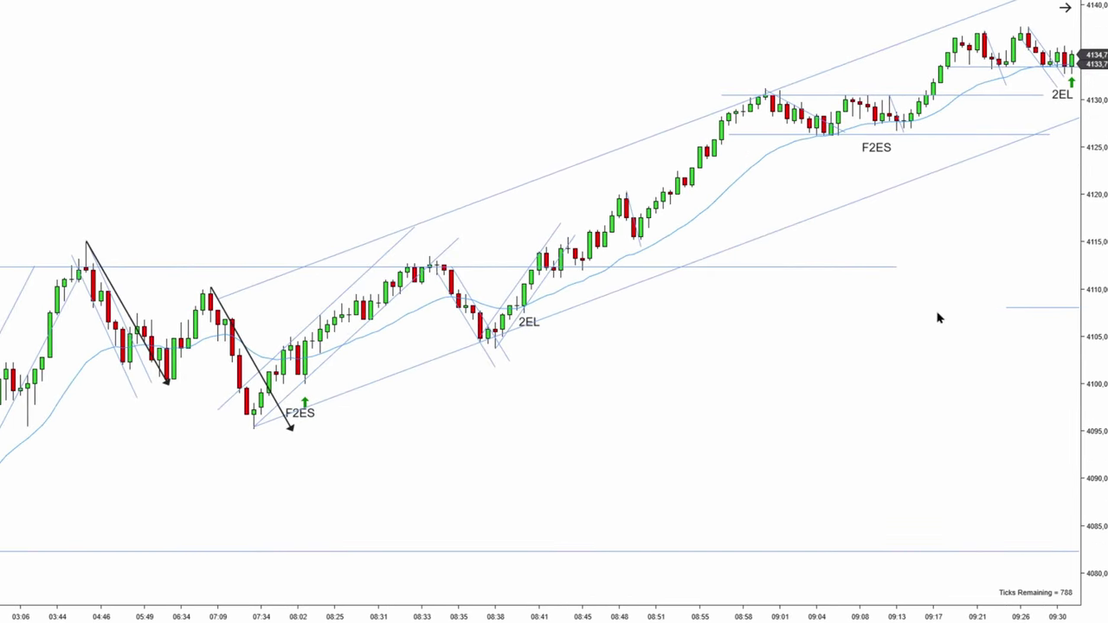
{"action": "left_click_drag", "start_coordinate": [873, 616], "coordinate": [943, 619]}
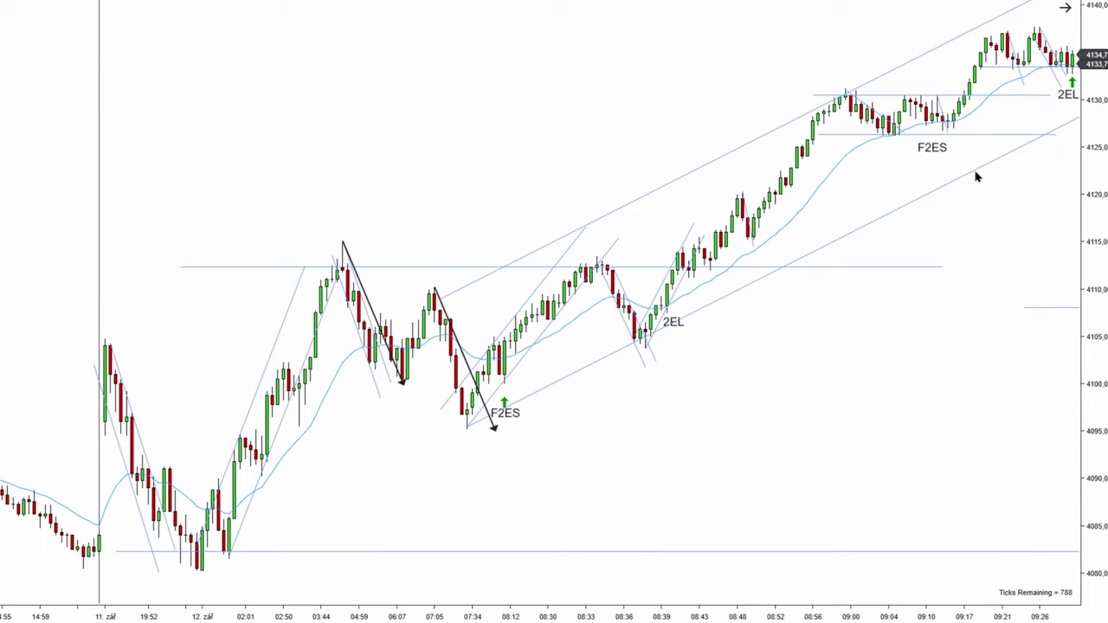
{"action": "scroll", "coordinate": [644, 297], "scroll_direction": "down", "scroll_amount": 5}
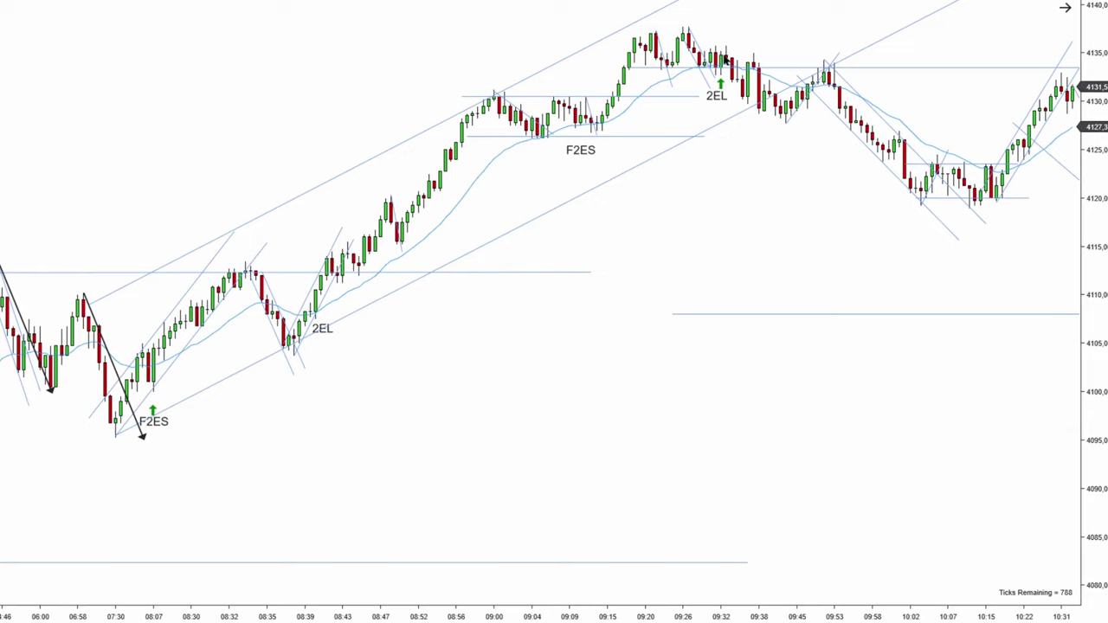
{"action": "left_click", "coordinate": [726, 81]}
{"action": "left_click", "coordinate": [753, 40]}
{"action": "scroll", "coordinate": [740, 191], "scroll_direction": "up", "scroll_amount": 10}
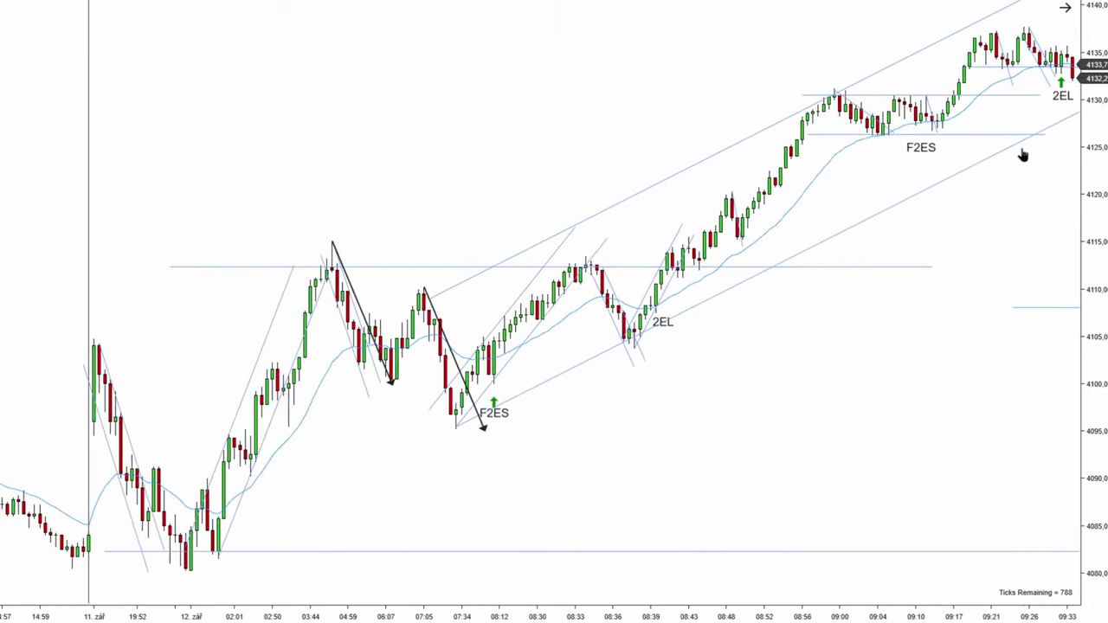
{"action": "scroll", "coordinate": [1025, 152], "scroll_direction": "up", "scroll_amount": 2}
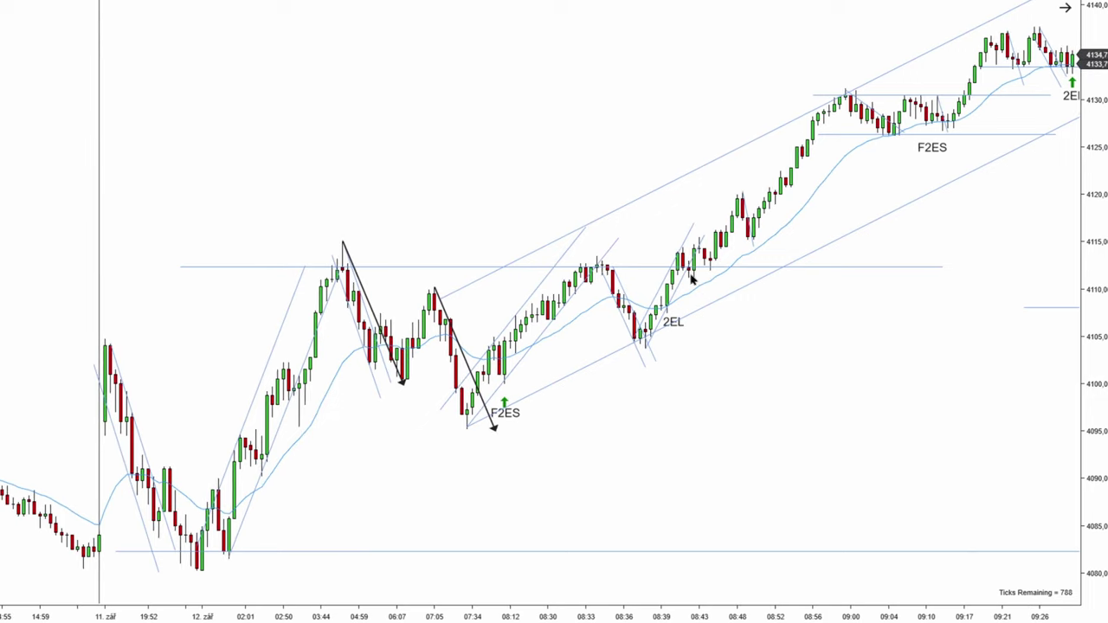
{"action": "left_click_drag", "start_coordinate": [1030, 119], "coordinate": [712, 134]}
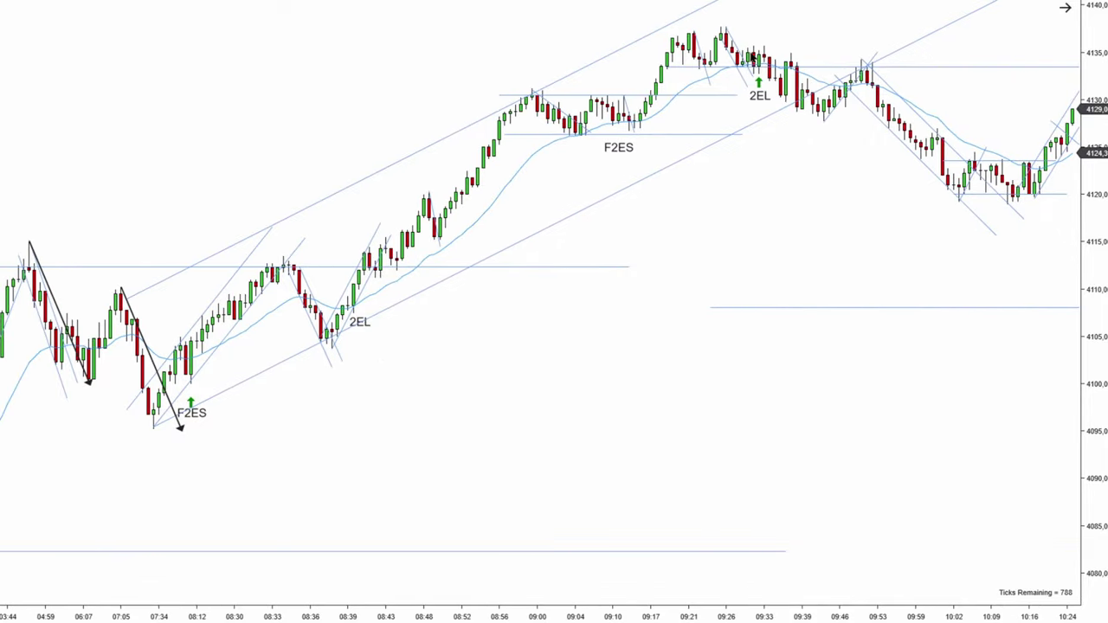
{"action": "left_click_drag", "start_coordinate": [802, 153], "coordinate": [657, 181]}
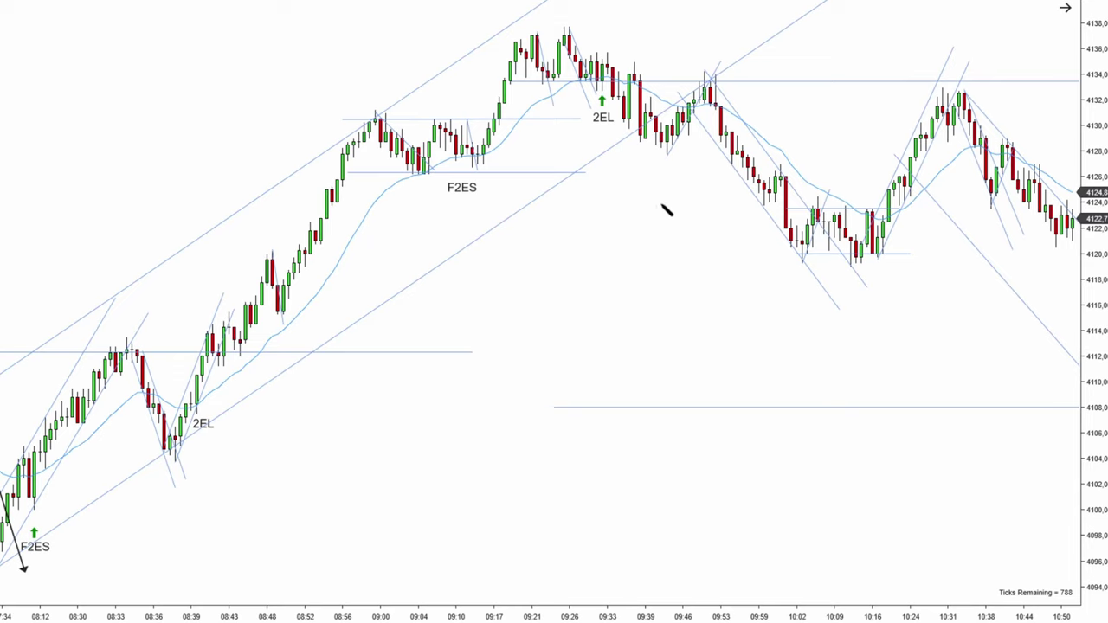
Step: Draw a black up arrow under the 09:40 low and a horizontal arrow above the 09:20–09:30 highs
{"action": "left_click_drag", "start_coordinate": [663, 204], "coordinate": [663, 166]}
{"action": "left_click_drag", "start_coordinate": [584, 264], "coordinate": [673, 248]}
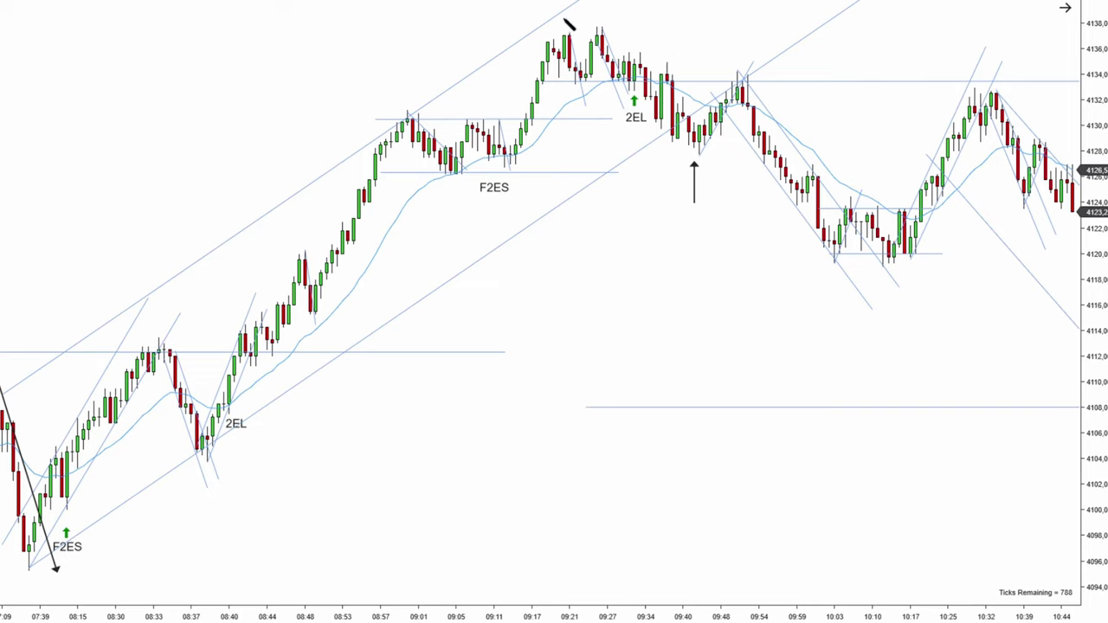
{"action": "left_click_drag", "start_coordinate": [564, 18], "coordinate": [708, 19]}
{"action": "left_click_drag", "start_coordinate": [673, 18], "coordinate": [662, 21]}
{"action": "left_click", "coordinate": [771, 19]}
Step: Pan the chart forward past 10:25 toward the 11:11 bars
{"action": "scroll", "coordinate": [787, 99], "scroll_direction": "right", "scroll_amount": 2}
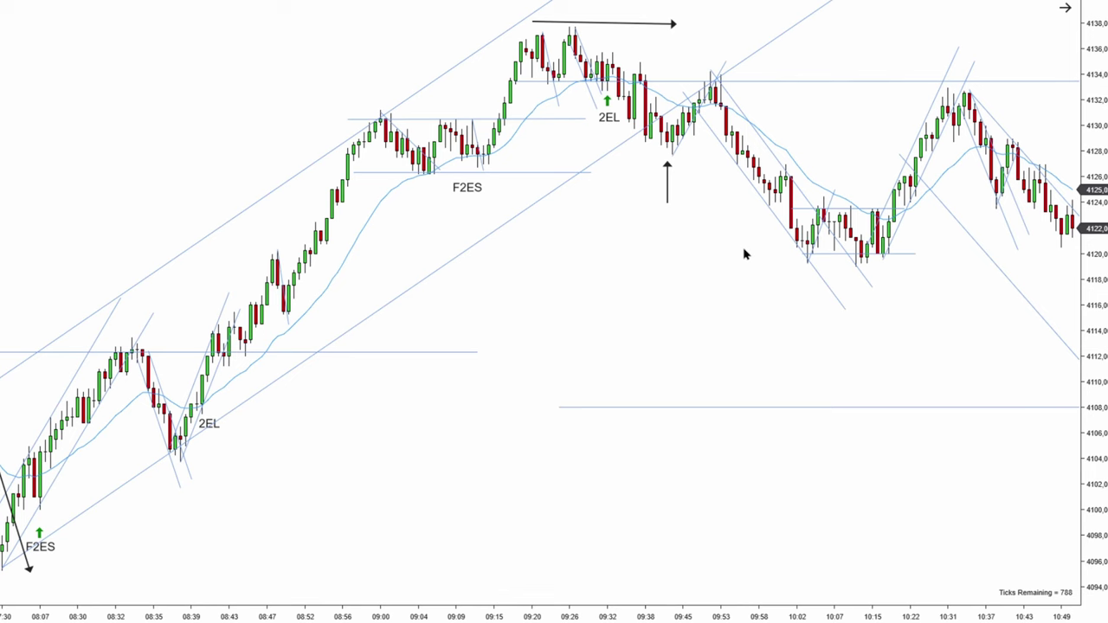
{"action": "left_click_drag", "start_coordinate": [650, 260], "coordinate": [819, 220]}
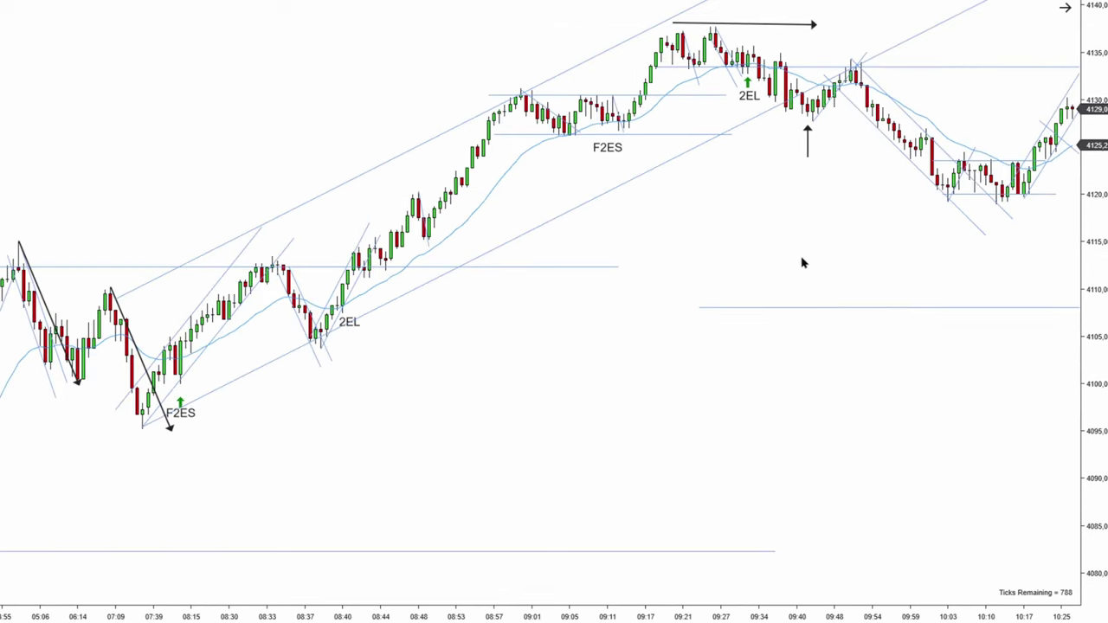
{"action": "left_click_drag", "start_coordinate": [802, 262], "coordinate": [587, 228]}
{"action": "left_click_drag", "start_coordinate": [720, 144], "coordinate": [633, 158]}
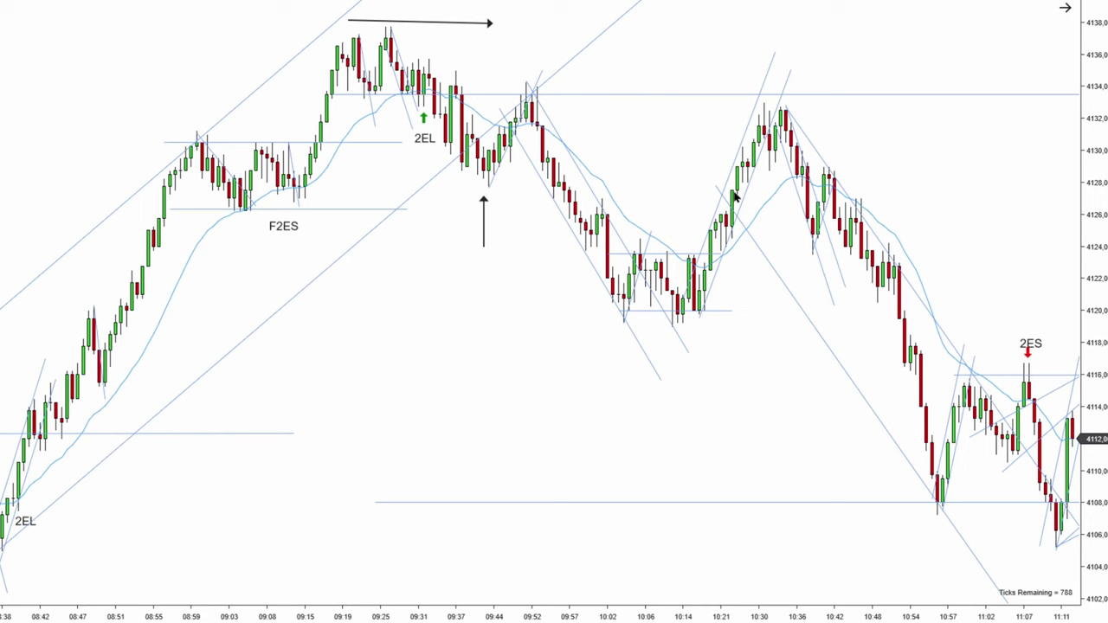
Step: Mark the 10:16 low near 4120 with an up arrow; delete the 09:40 up arrow and top arrow
{"action": "scroll", "coordinate": [704, 307], "scroll_direction": "down", "scroll_amount": 2}
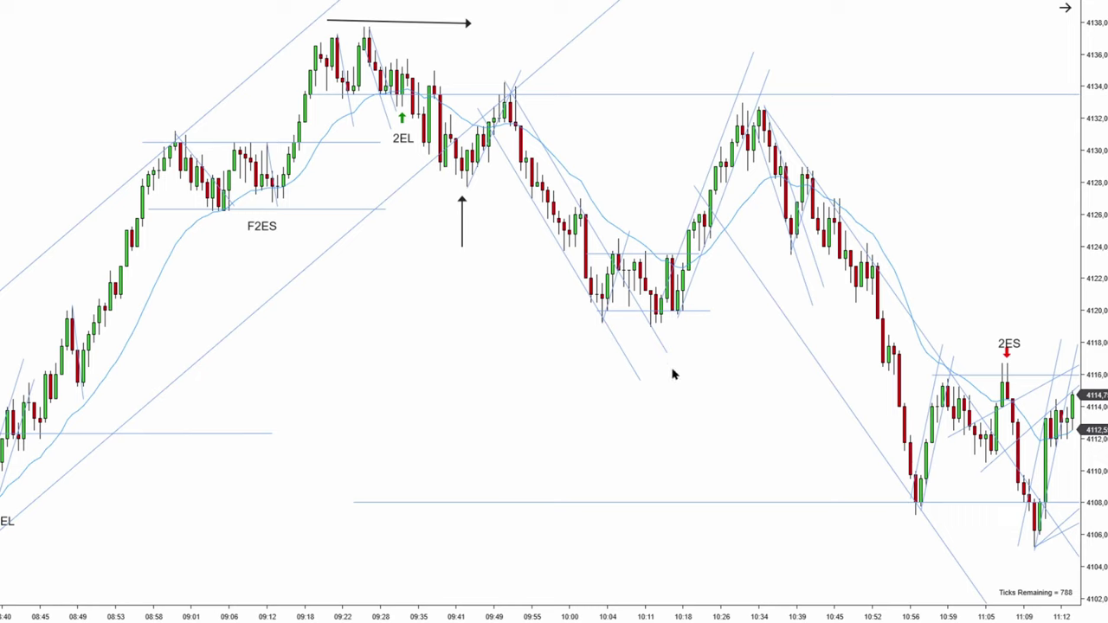
{"action": "left_click_drag", "start_coordinate": [672, 400], "coordinate": [672, 336]}
{"action": "left_click", "coordinate": [459, 212]}
{"action": "key", "text": "Delete"}
{"action": "left_click", "coordinate": [448, 23]}
{"action": "key", "text": "Delete"}
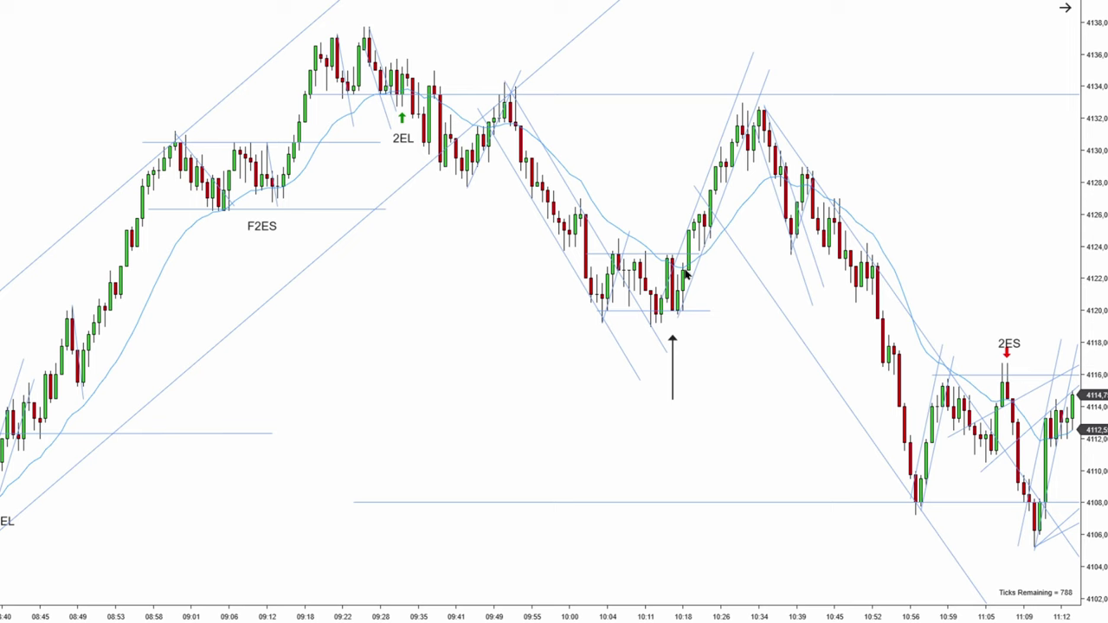
{"action": "left_click_drag", "start_coordinate": [770, 238], "coordinate": [711, 236]}
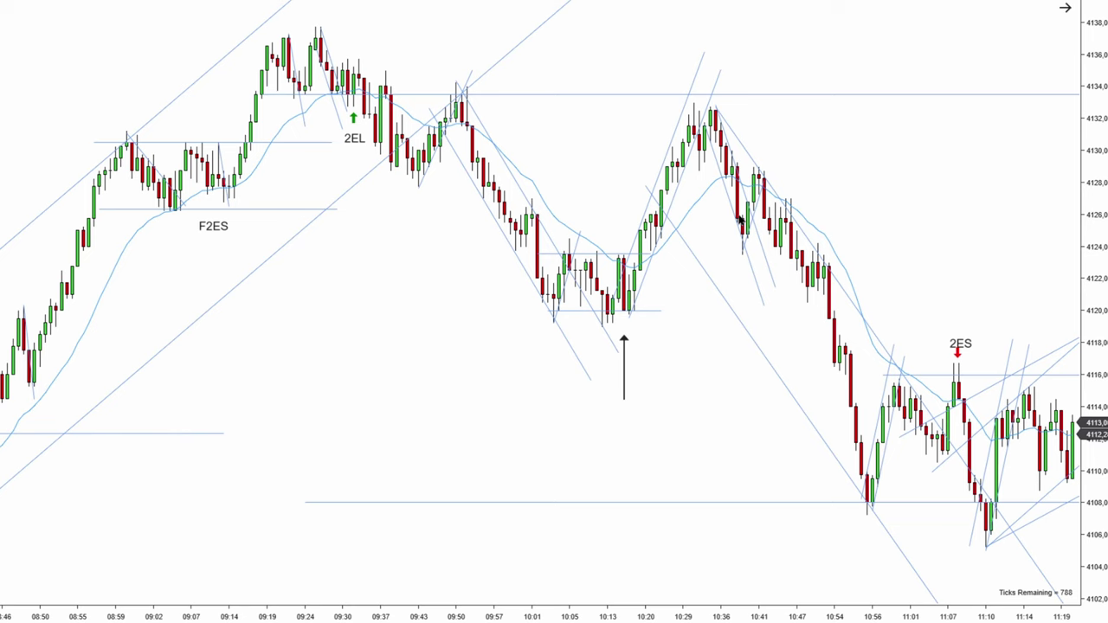
Step: Redraw and lower the top horizontal black arrow, then copy the red 2ES arrow above the 10:45 bar near 4128
{"action": "left_click_drag", "start_coordinate": [328, 286], "coordinate": [522, 228]}
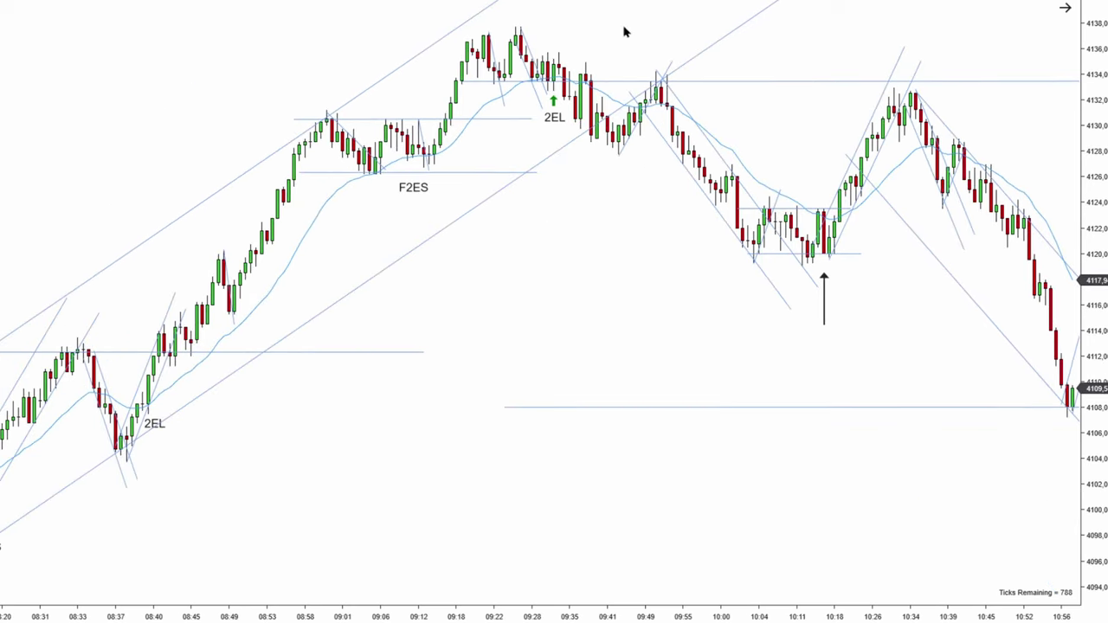
{"action": "left_click_drag", "start_coordinate": [478, 18], "coordinate": [771, 18]}
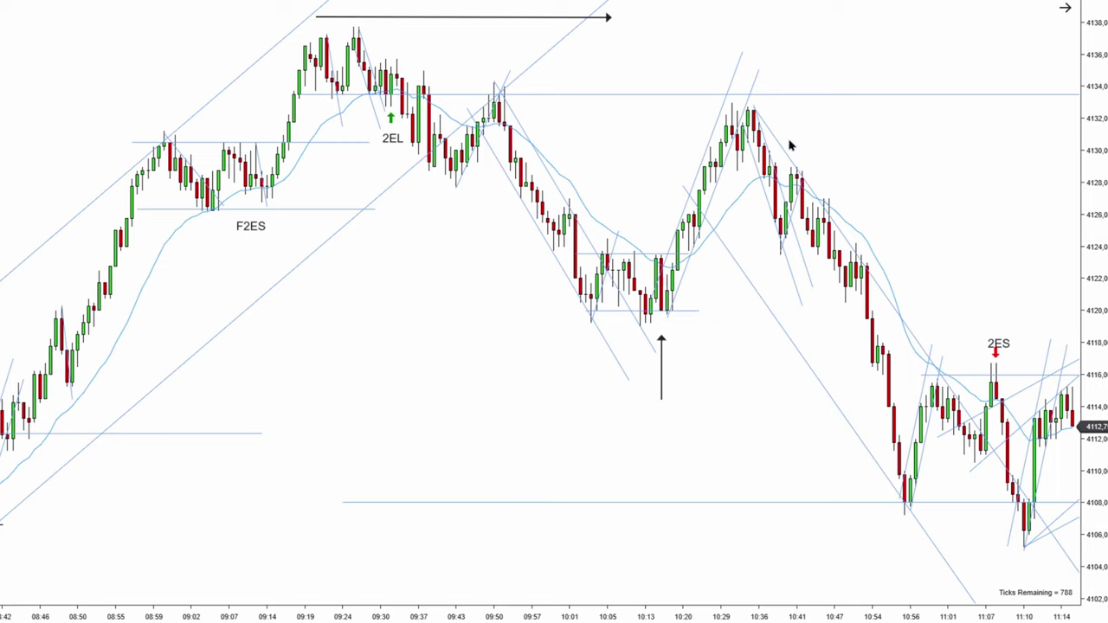
{"action": "left_click_drag", "start_coordinate": [526, 17], "coordinate": [607, 40]}
{"action": "scroll", "coordinate": [892, 148], "scroll_direction": "down", "scroll_amount": 3}
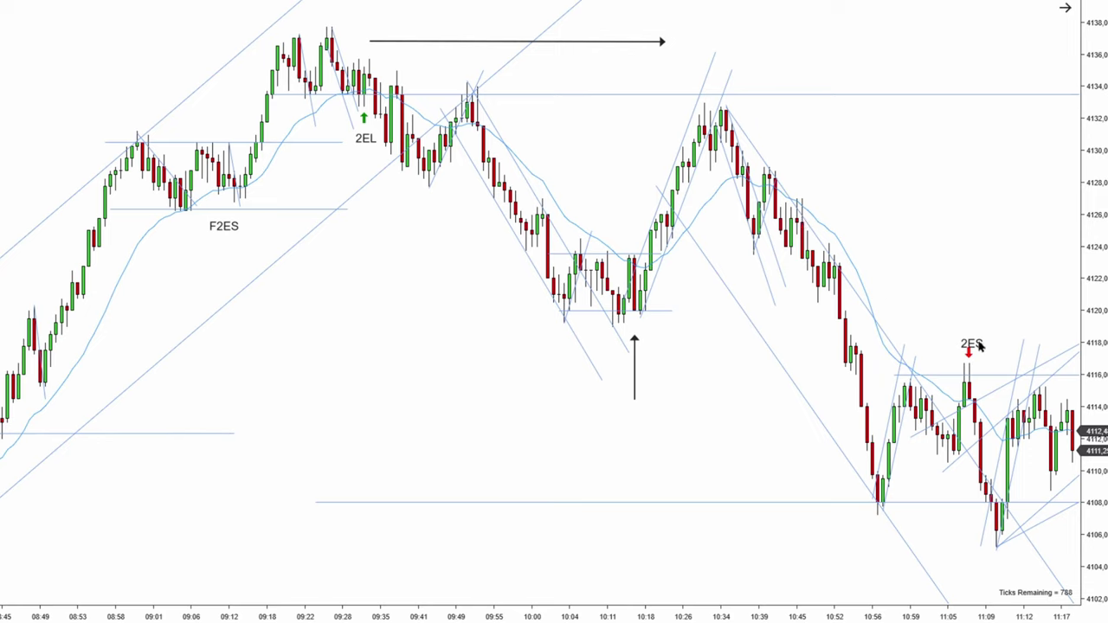
{"action": "left_click_drag", "start_coordinate": [973, 354], "coordinate": [798, 188]}
{"action": "scroll", "coordinate": [866, 231], "scroll_direction": "down", "scroll_amount": 3}
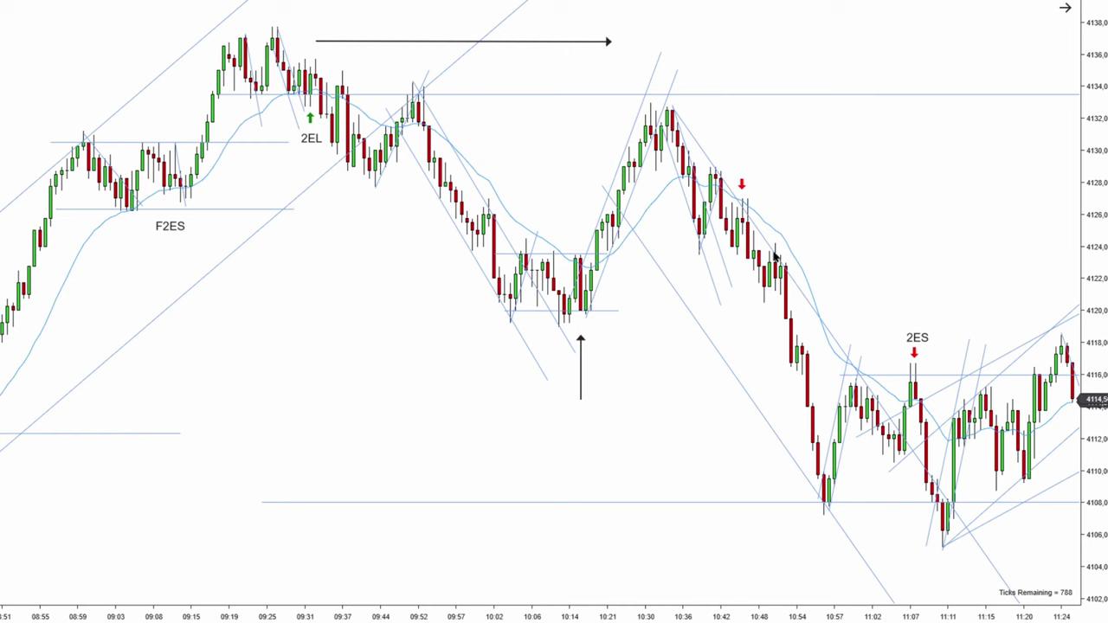
{"action": "scroll", "coordinate": [866, 264], "scroll_direction": "down", "scroll_amount": 2}
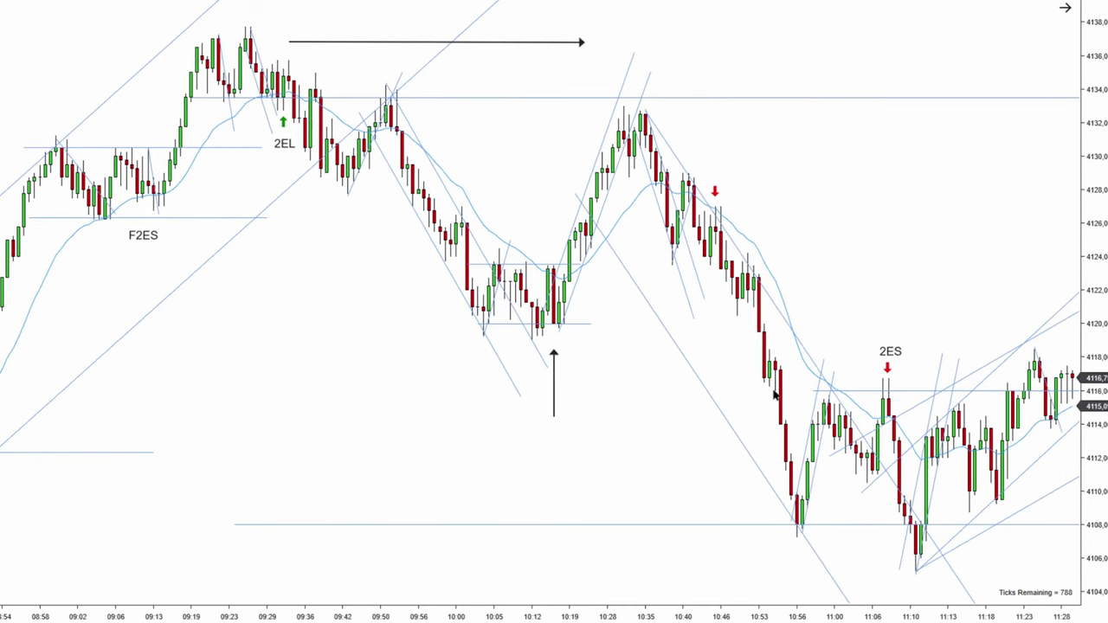
{"action": "scroll", "coordinate": [858, 303], "scroll_direction": "down", "scroll_amount": 2}
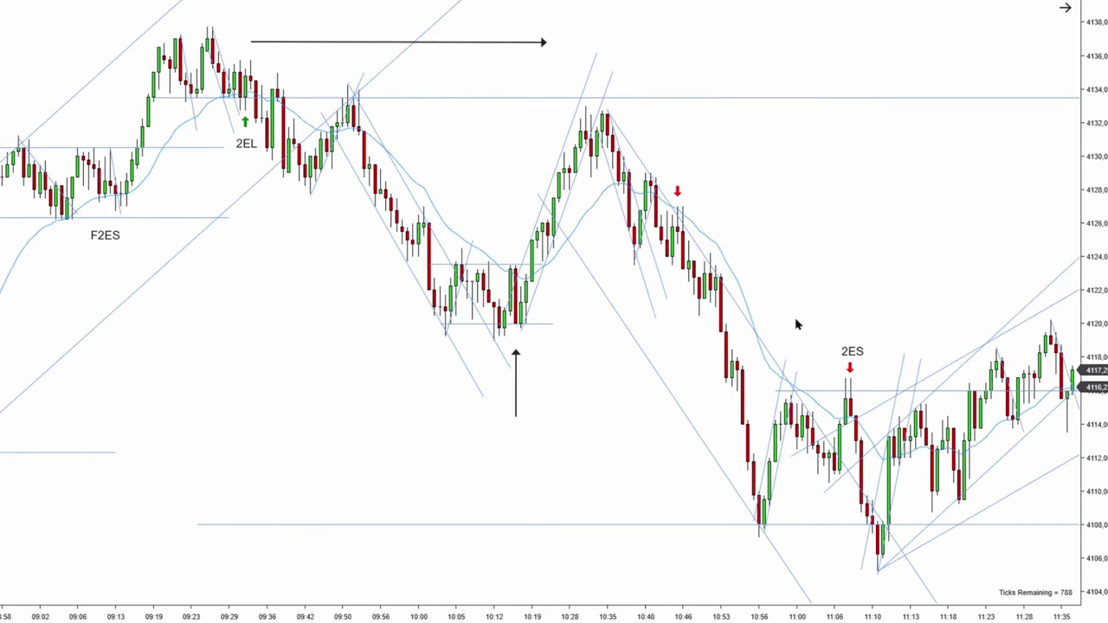
{"action": "left_click_drag", "start_coordinate": [823, 271], "coordinate": [918, 226]}
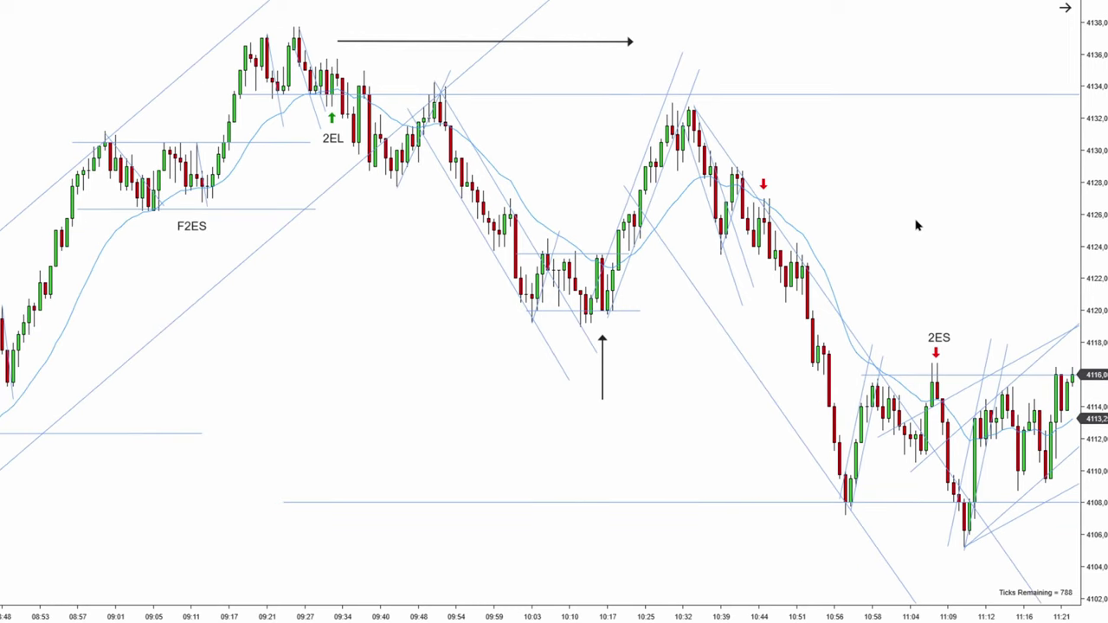
{"action": "scroll", "coordinate": [917, 225], "scroll_direction": "down", "scroll_amount": 4}
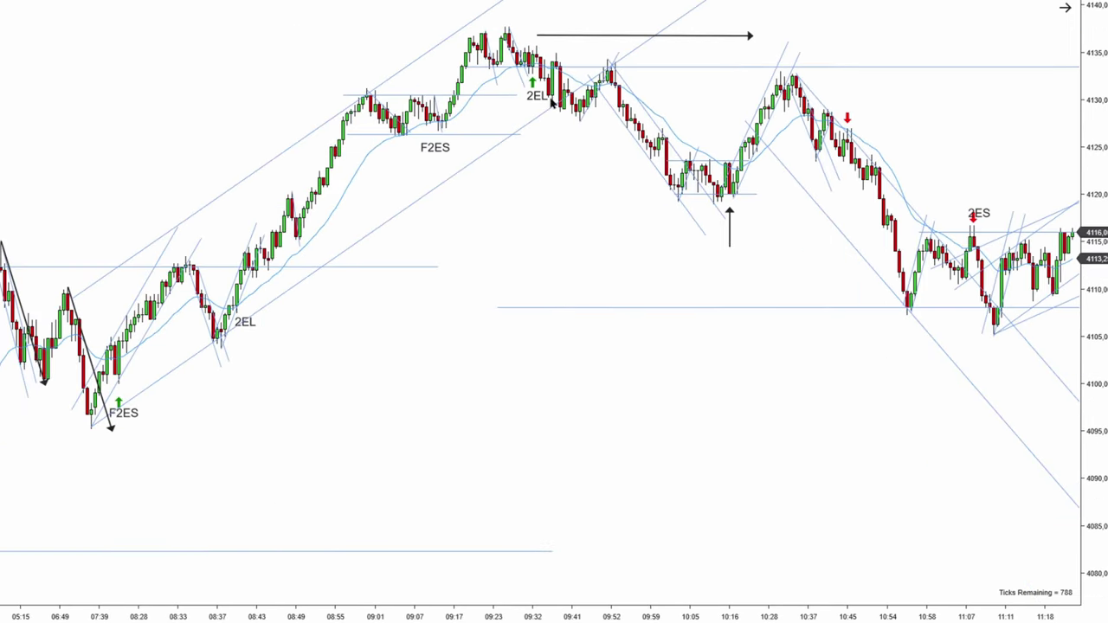
{"action": "left_click_drag", "start_coordinate": [913, 120], "coordinate": [845, 124]}
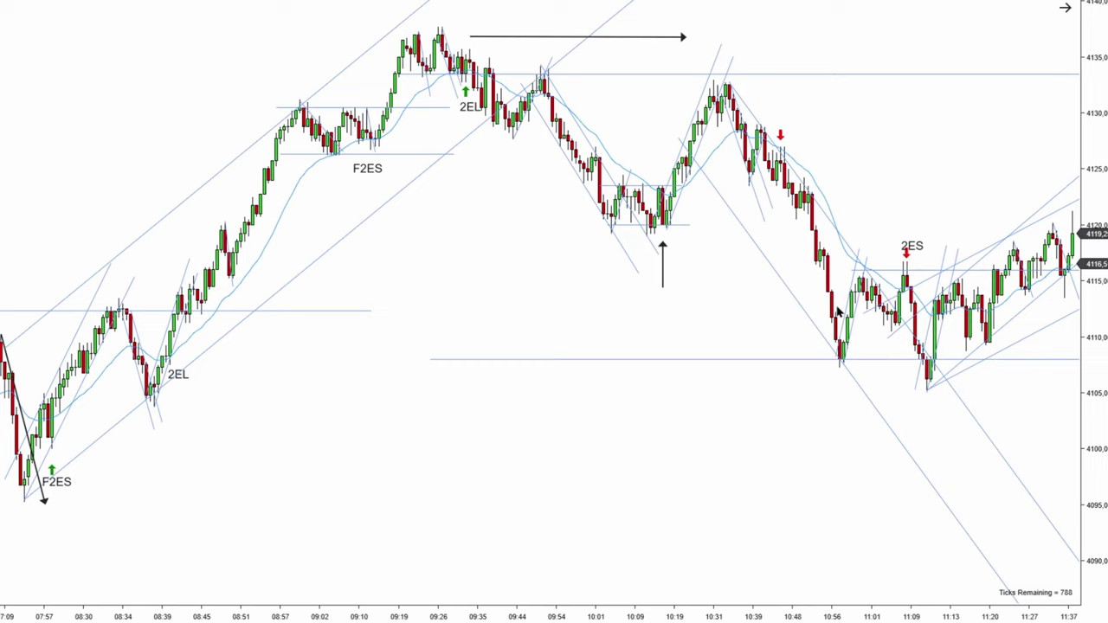
{"action": "scroll", "coordinate": [839, 313], "scroll_direction": "up", "scroll_amount": 5}
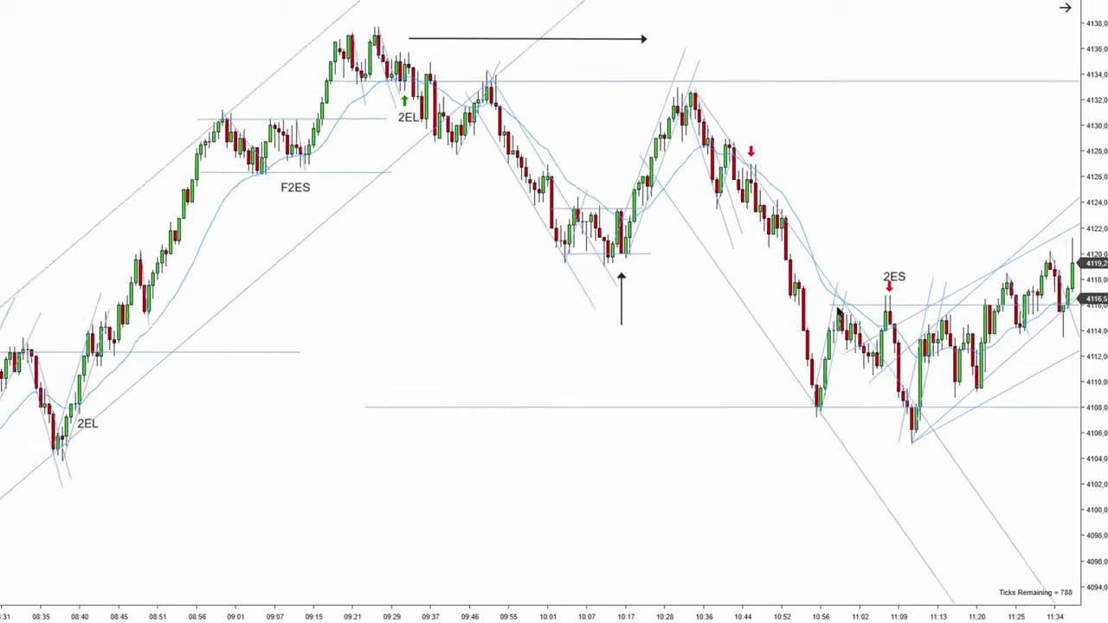
{"action": "scroll", "coordinate": [839, 314], "scroll_direction": "down", "scroll_amount": 1}
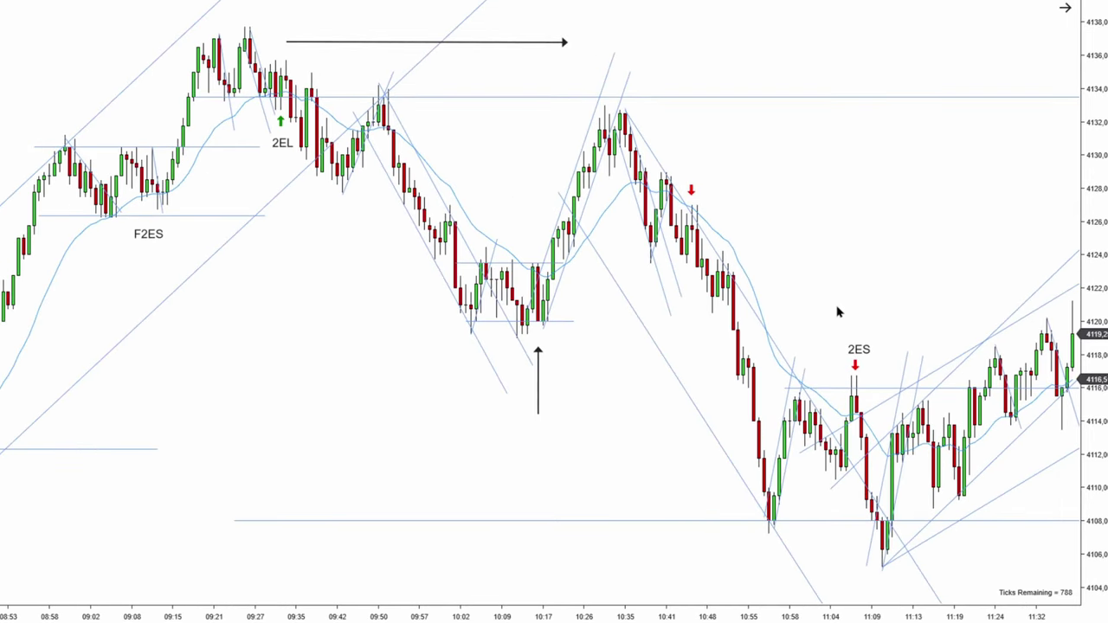
{"action": "left_click_drag", "start_coordinate": [839, 314], "coordinate": [670, 304]}
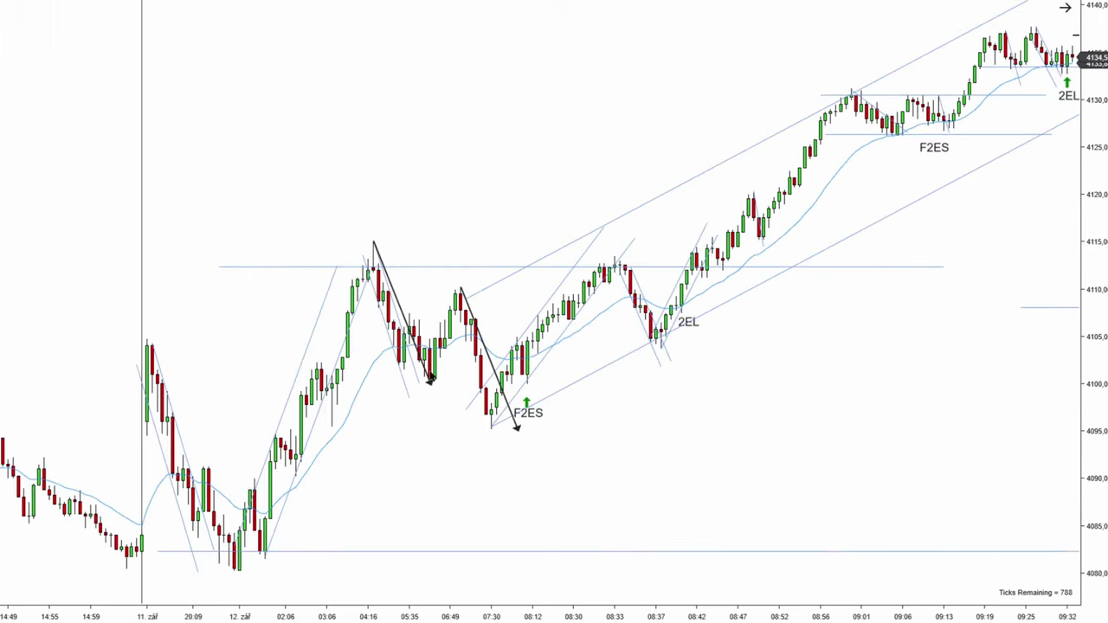
Step: Draw two trial black arrows near the 10:56 low and the 2ES bar, then delete both
{"action": "scroll", "coordinate": [512, 401], "scroll_direction": "down", "scroll_amount": 10}
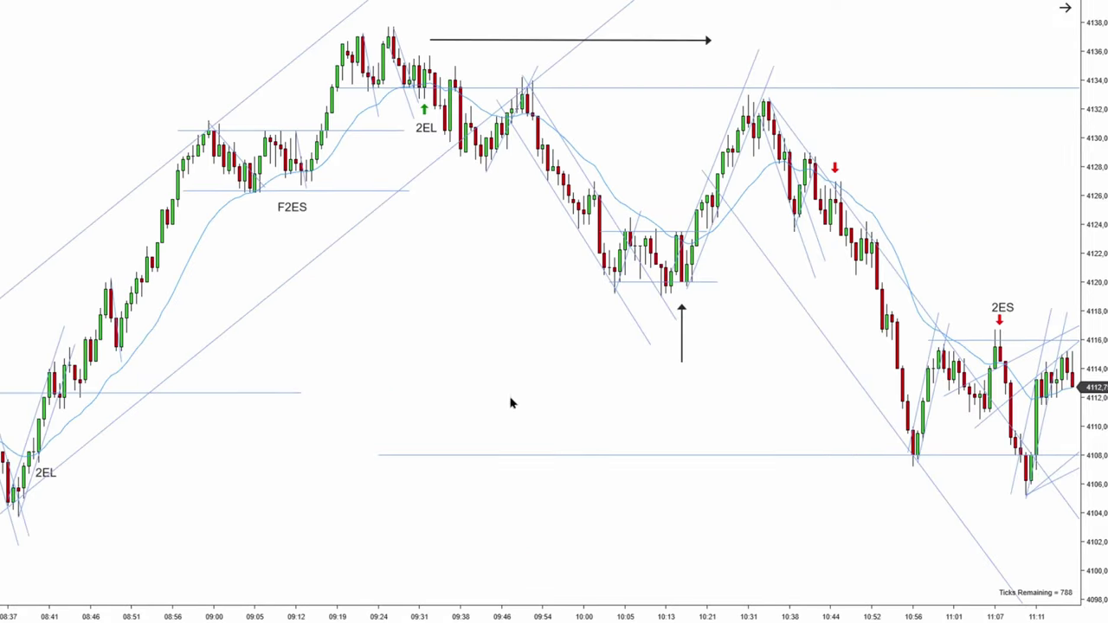
{"action": "left_click_drag", "start_coordinate": [693, 517], "coordinate": [712, 401]}
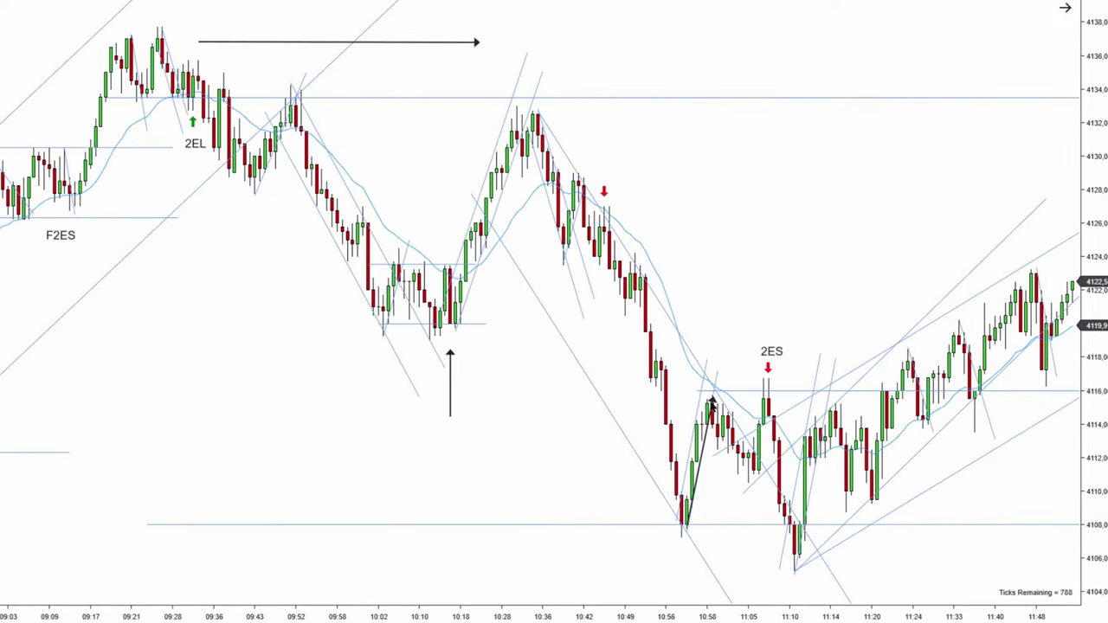
{"action": "left_click_drag", "start_coordinate": [748, 485], "coordinate": [764, 384]}
{"action": "left_click", "coordinate": [698, 470]}
{"action": "key", "text": "Delete"}
{"action": "left_click", "coordinate": [760, 414]}
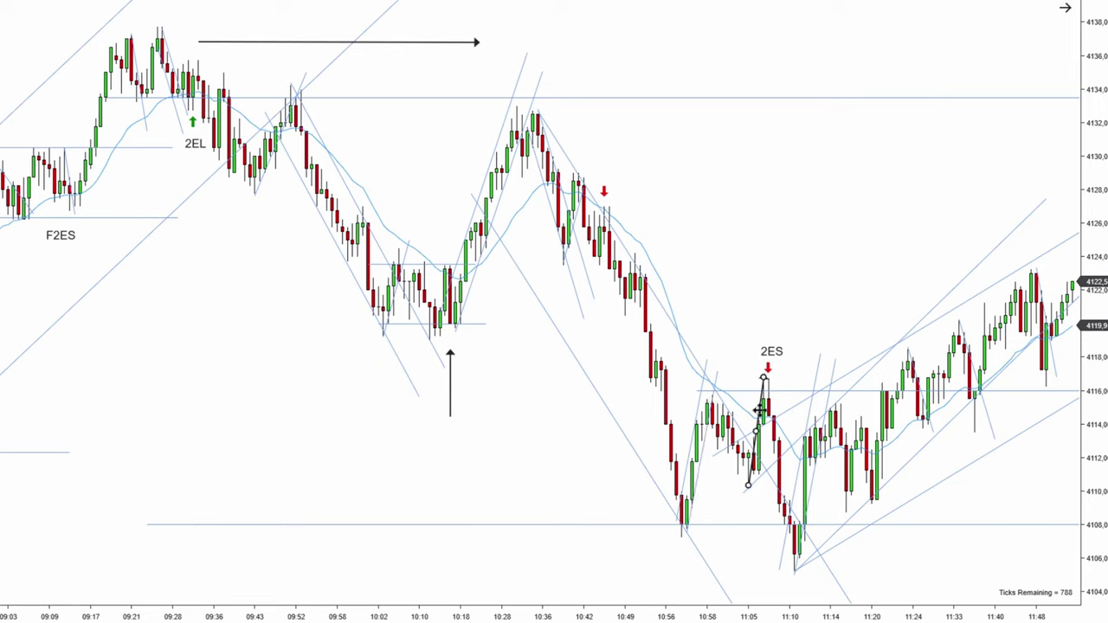
{"action": "key", "text": "Delete"}
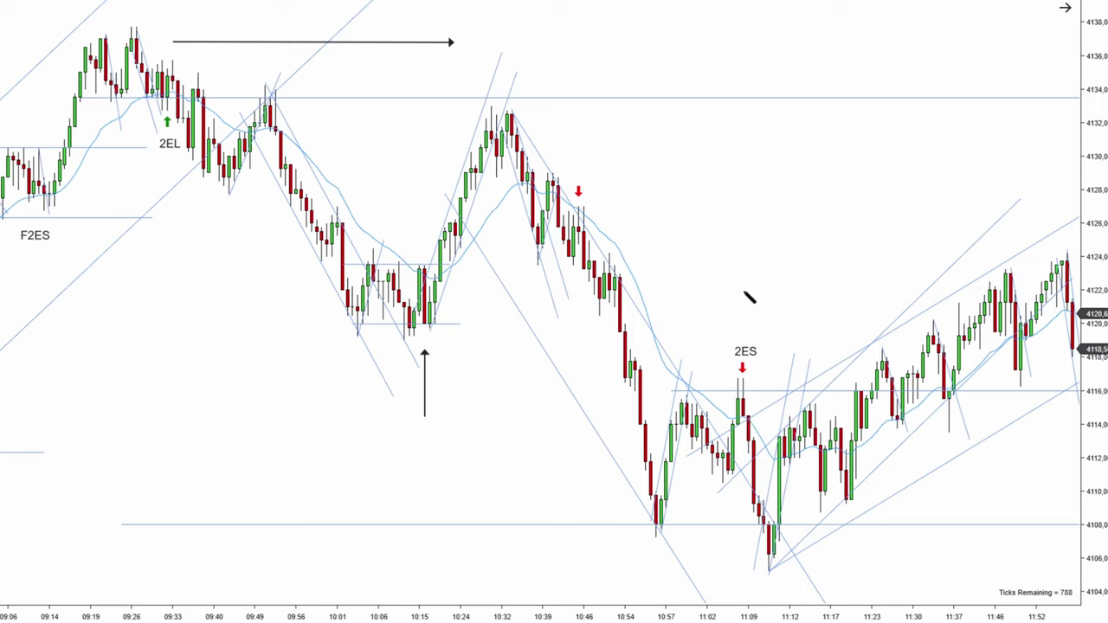
Step: Draw black arrows pointing down at the 2ES label and right toward the 11:10 low, then remove the upper one
{"action": "left_click_drag", "start_coordinate": [737, 271], "coordinate": [742, 319]}
{"action": "left_click_drag", "start_coordinate": [590, 549], "coordinate": [732, 548]}
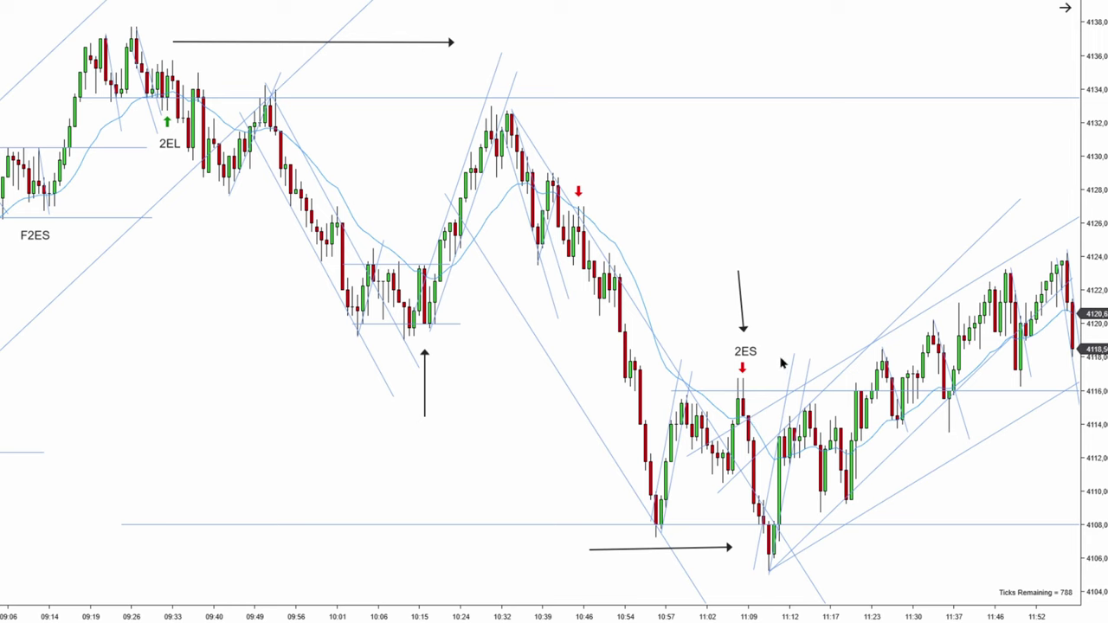
{"action": "scroll", "coordinate": [762, 372], "scroll_direction": "down", "scroll_amount": 2}
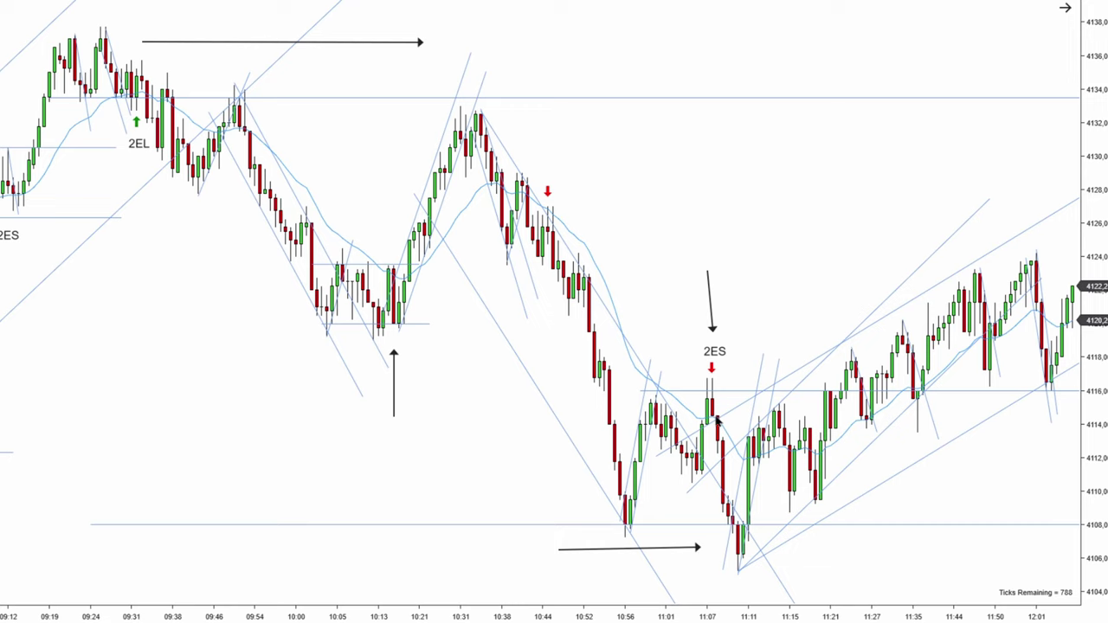
{"action": "scroll", "coordinate": [755, 312], "scroll_direction": "down", "scroll_amount": 2}
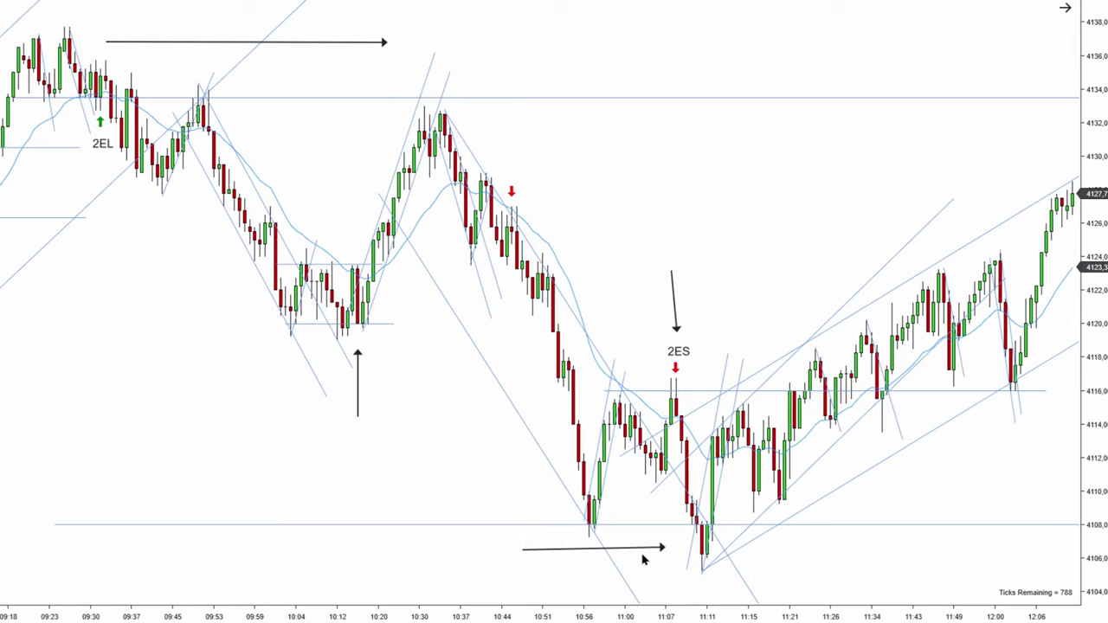
{"action": "left_click", "coordinate": [676, 327]}
{"action": "key", "text": "Delete"}
Step: Delete the lower horizontal black arrow near the 2ES setup
{"action": "left_click", "coordinate": [648, 548]}
{"action": "key", "text": "Delete"}
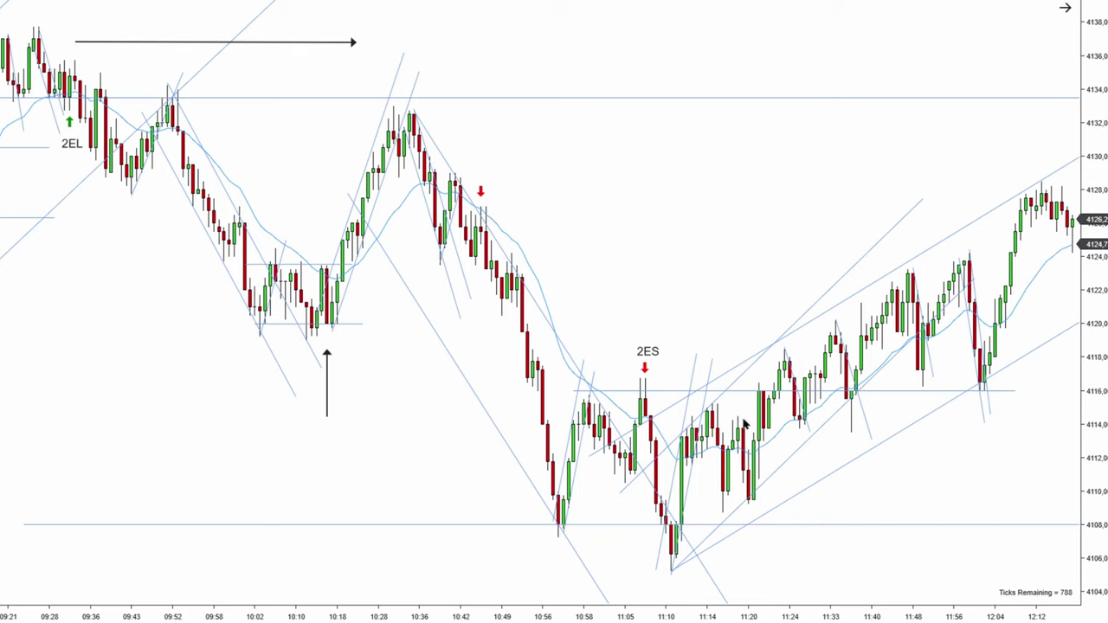
{"action": "scroll", "coordinate": [788, 455], "scroll_direction": "down", "scroll_amount": 1}
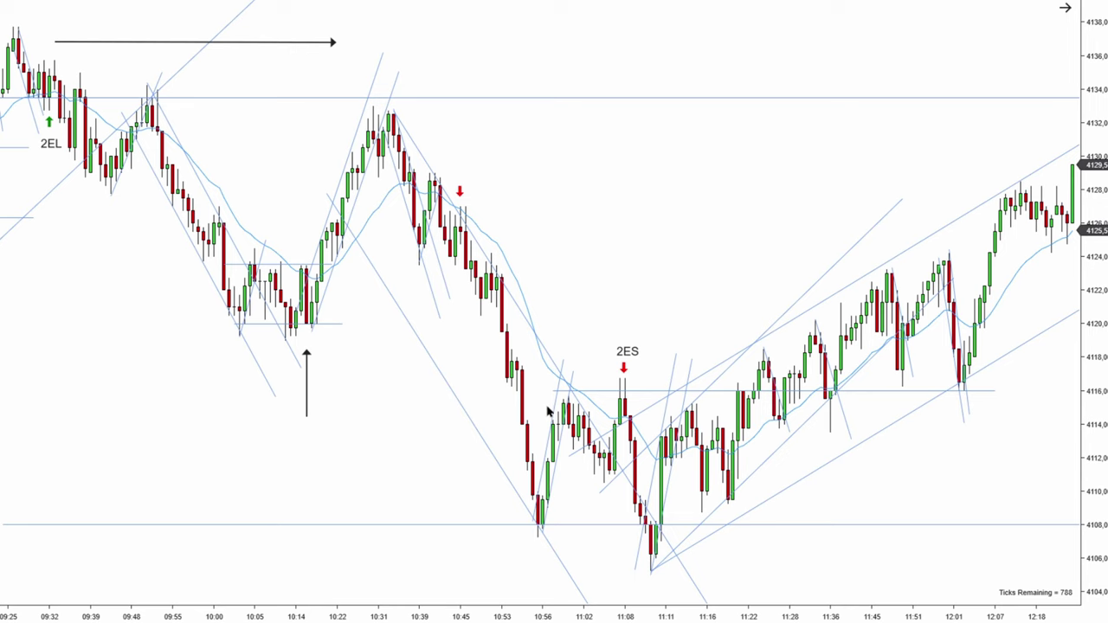
{"action": "scroll", "coordinate": [953, 483], "scroll_direction": "down", "scroll_amount": 1}
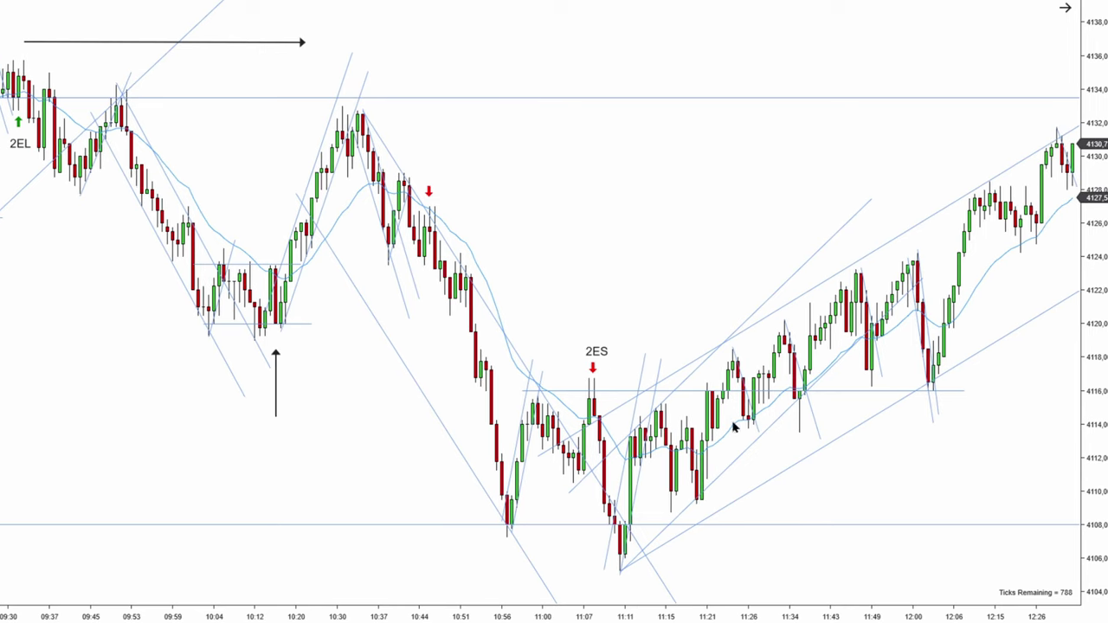
{"action": "scroll", "coordinate": [913, 467], "scroll_direction": "down", "scroll_amount": 1}
{"action": "scroll", "coordinate": [900, 463], "scroll_direction": "down", "scroll_amount": 2}
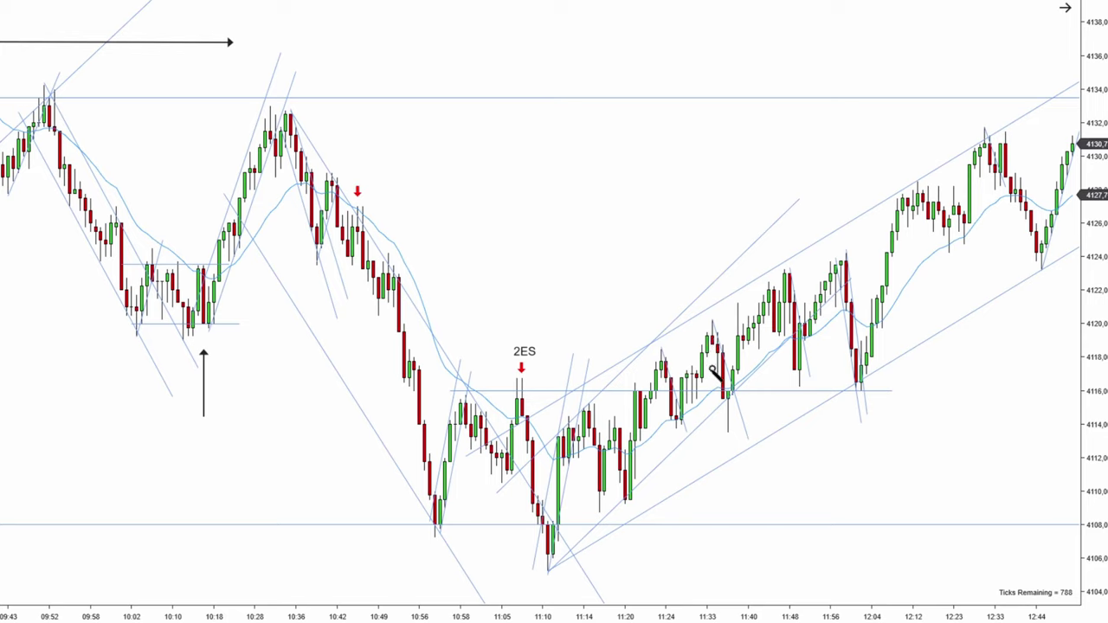
Step: Draw and delete a test line near 11:33, then pan to the bars after 13:00
{"action": "left_click_drag", "start_coordinate": [712, 371], "coordinate": [738, 498]}
{"action": "left_click", "coordinate": [728, 440]}
{"action": "key", "text": "Delete"}
{"action": "left_click_drag", "start_coordinate": [789, 400], "coordinate": [733, 427]}
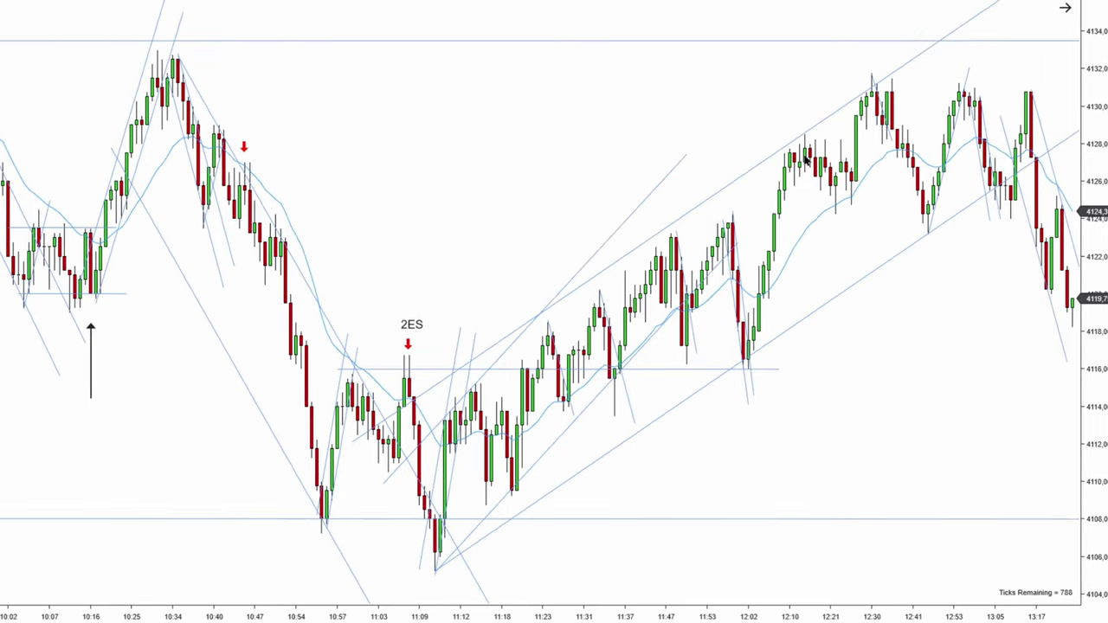
Step: Pan back and forth between the morning and afternoon bars
{"action": "left_click_drag", "start_coordinate": [536, 164], "coordinate": [679, 156]}
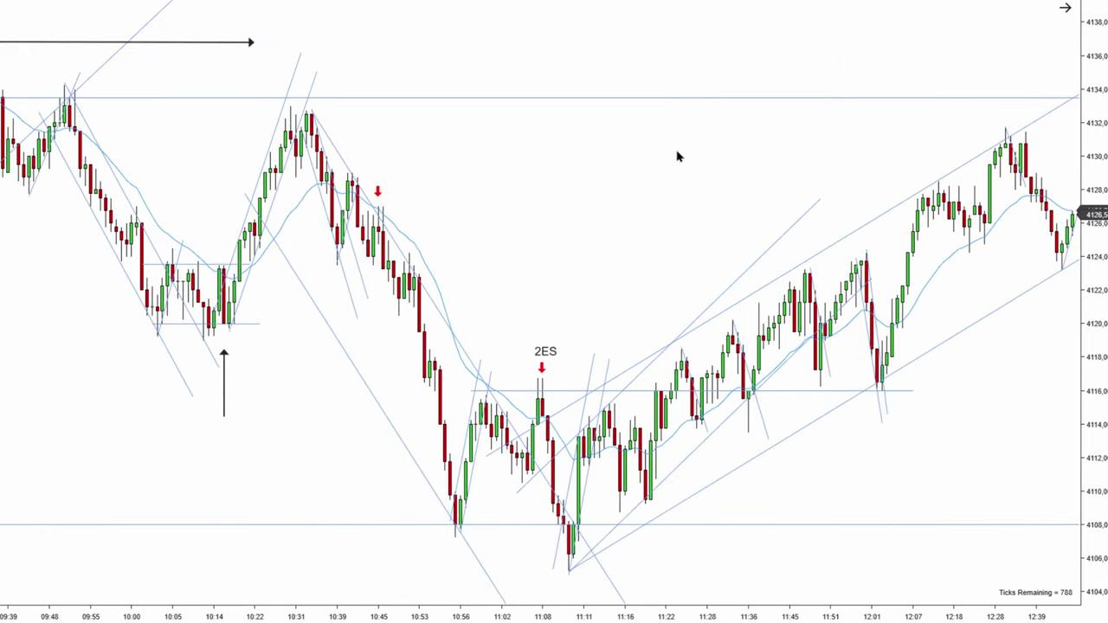
{"action": "scroll", "coordinate": [678, 156], "scroll_direction": "up", "scroll_amount": 6}
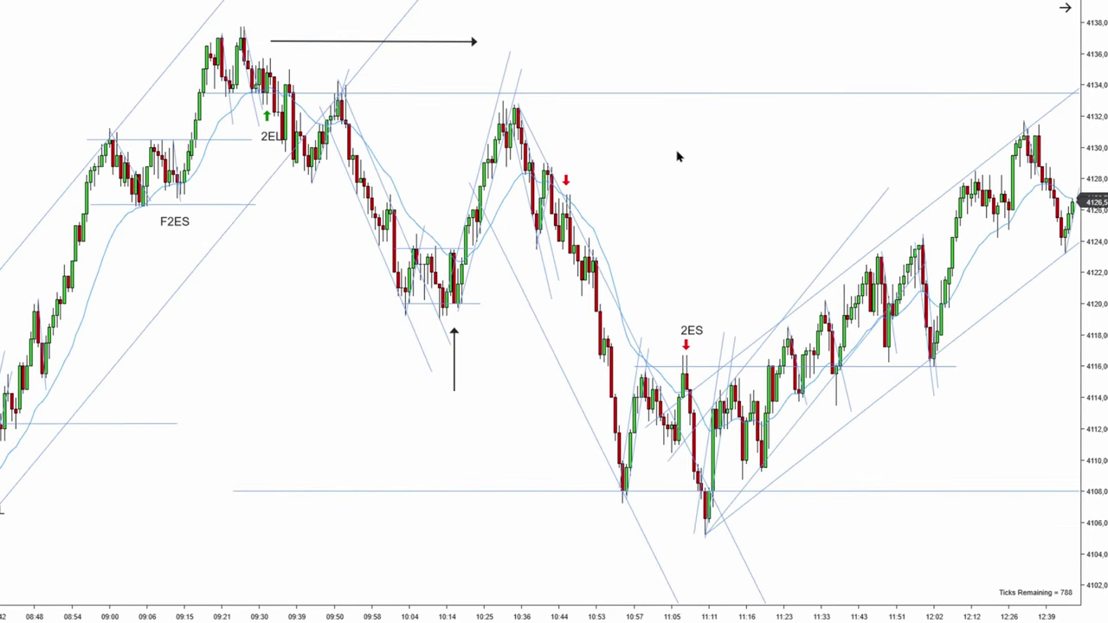
{"action": "scroll", "coordinate": [679, 156], "scroll_direction": "down", "scroll_amount": 2}
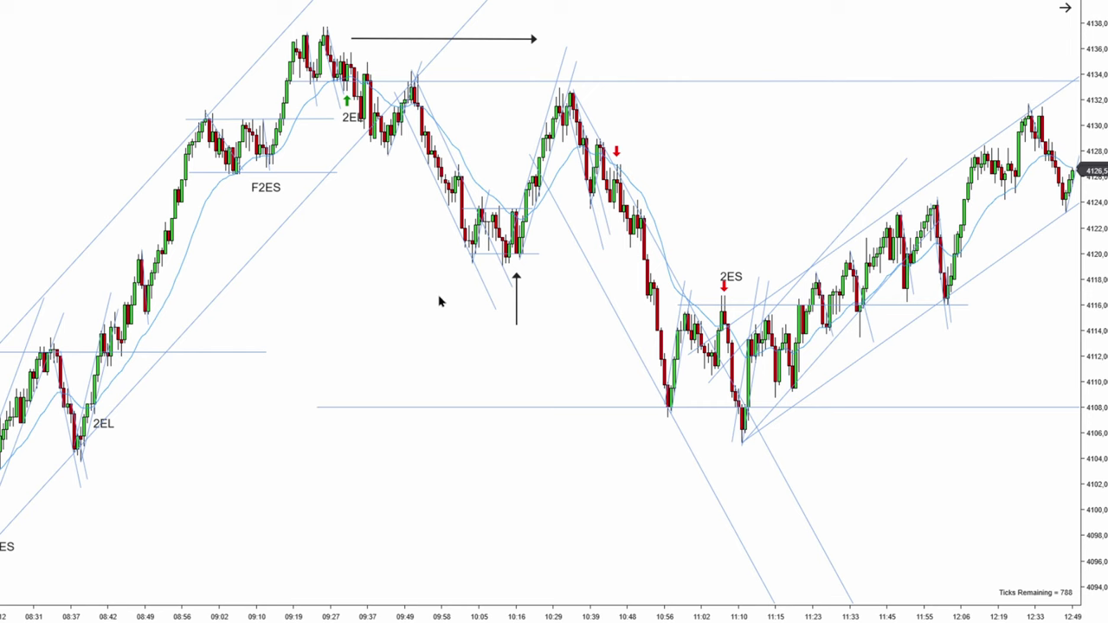
{"action": "left_click_drag", "start_coordinate": [437, 298], "coordinate": [387, 297]}
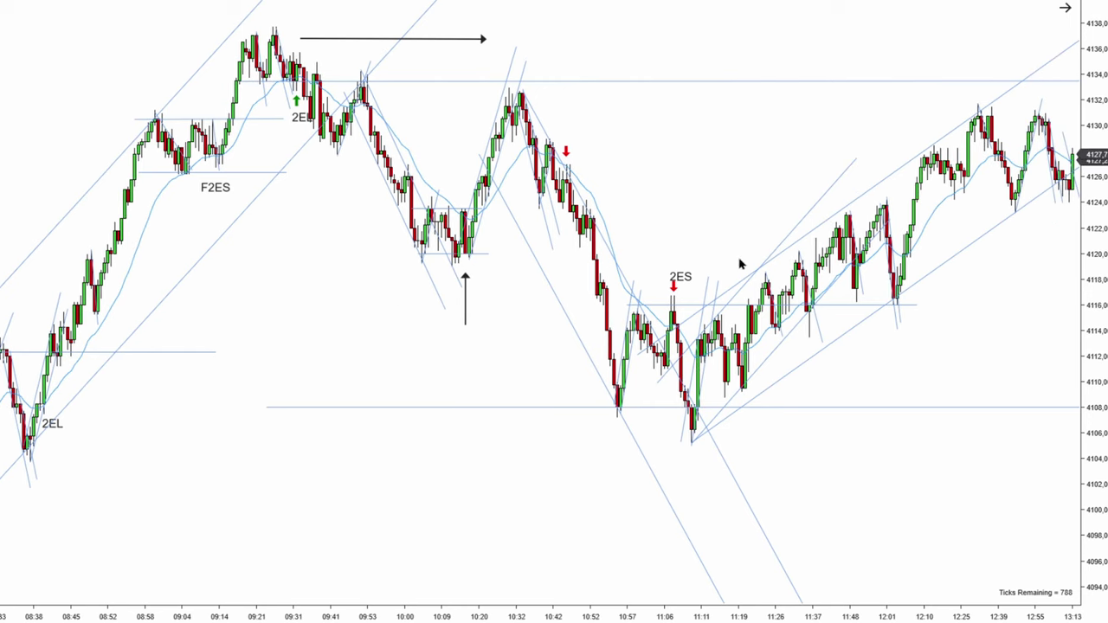
{"action": "left_click_drag", "start_coordinate": [739, 188], "coordinate": [619, 182]}
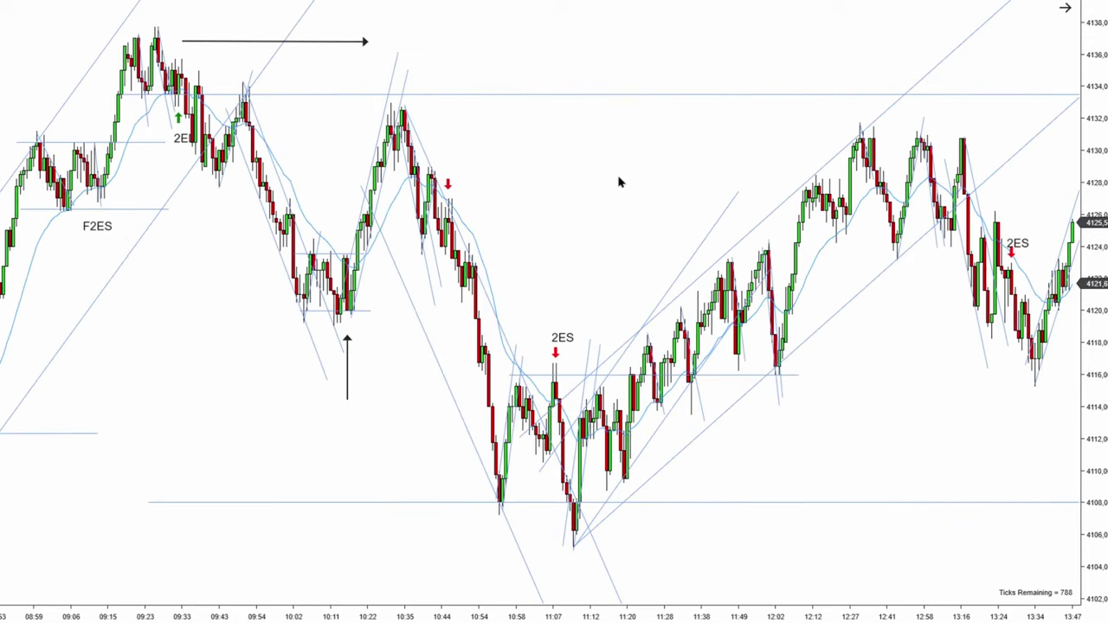
{"action": "left_click_drag", "start_coordinate": [604, 220], "coordinate": [561, 273]}
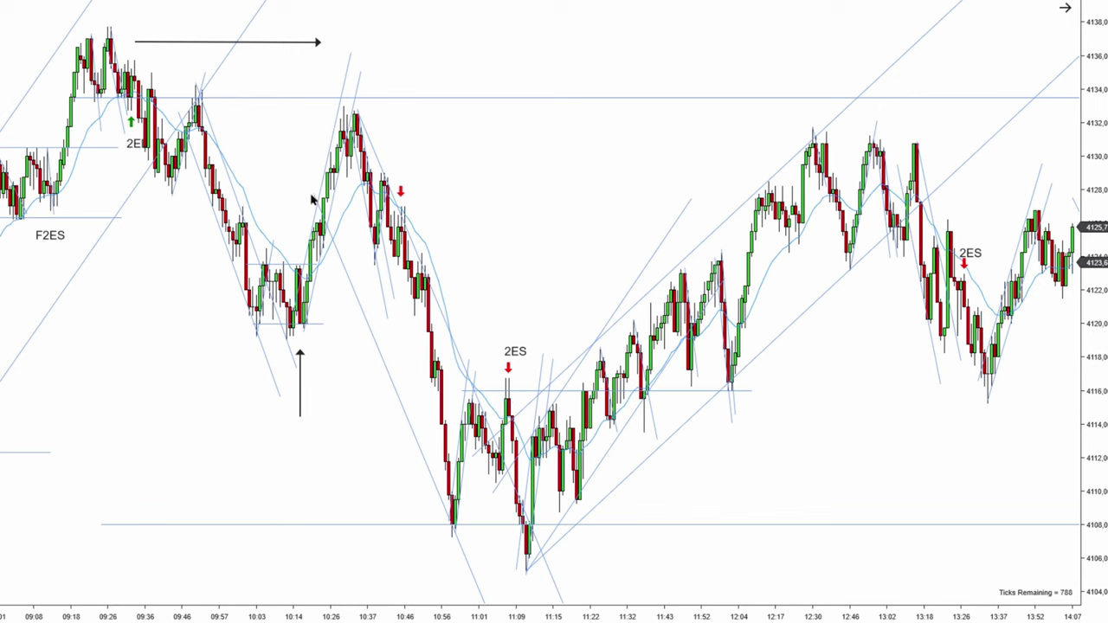
{"action": "left_click_drag", "start_coordinate": [563, 202], "coordinate": [737, 170]}
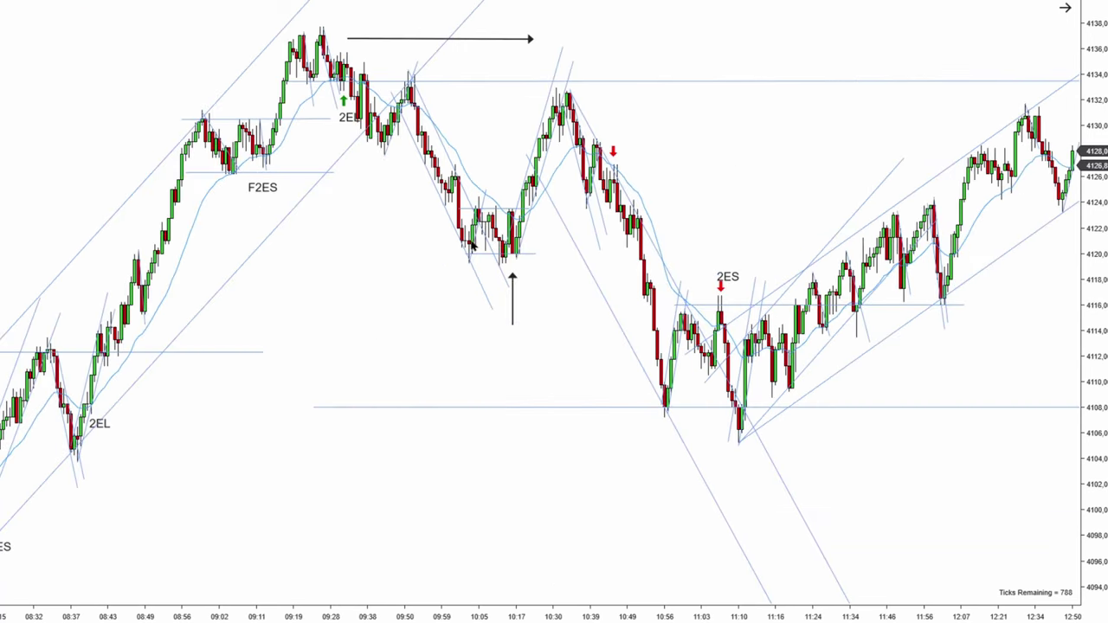
{"action": "left_click_drag", "start_coordinate": [810, 171], "coordinate": [668, 173]}
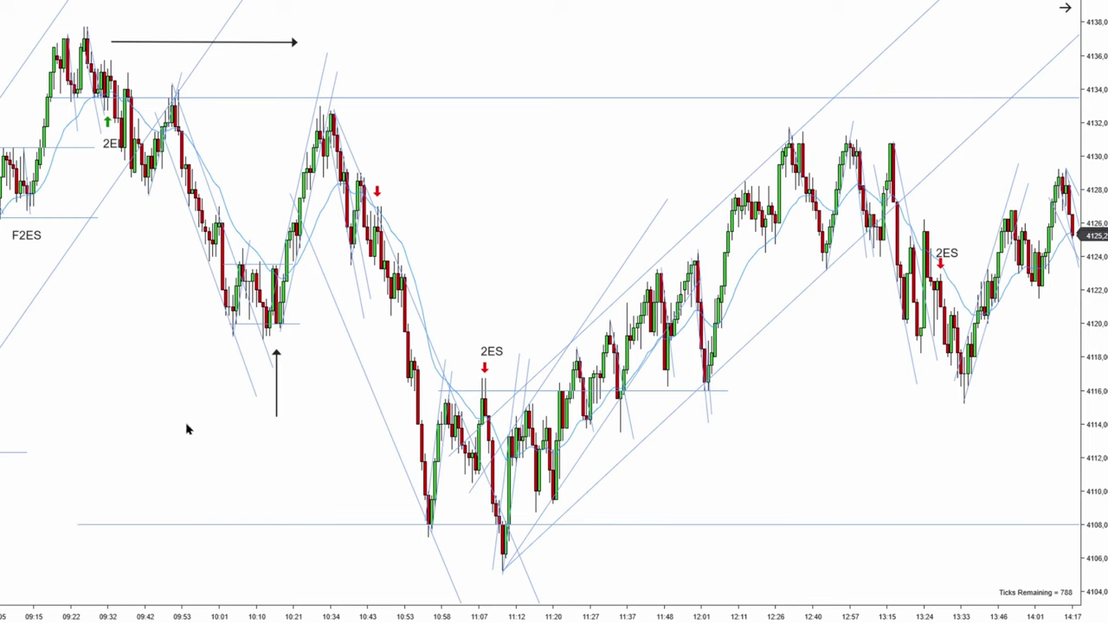
Step: Zoom and pan until the 10:30–13:20 bars with the rising channel fill the chart
{"action": "left_click_drag", "start_coordinate": [185, 425], "coordinate": [235, 144]}
{"action": "scroll", "coordinate": [662, 360], "scroll_direction": "down", "scroll_amount": 3}
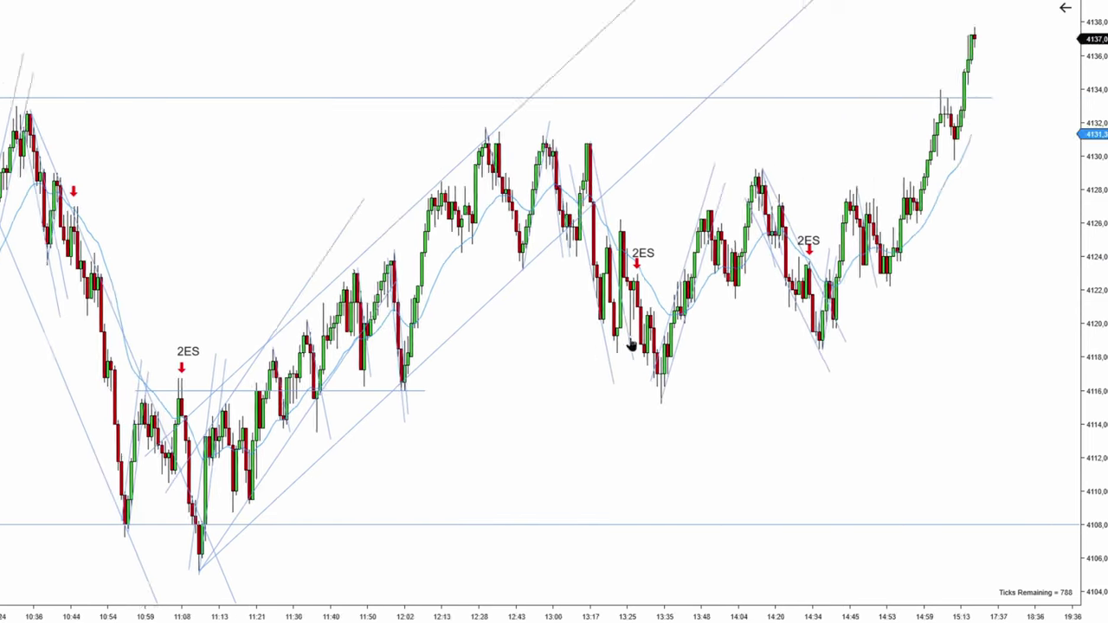
{"action": "scroll", "coordinate": [638, 206], "scroll_direction": "up", "scroll_amount": 6}
{"action": "scroll", "coordinate": [589, 202], "scroll_direction": "up", "scroll_amount": 1}
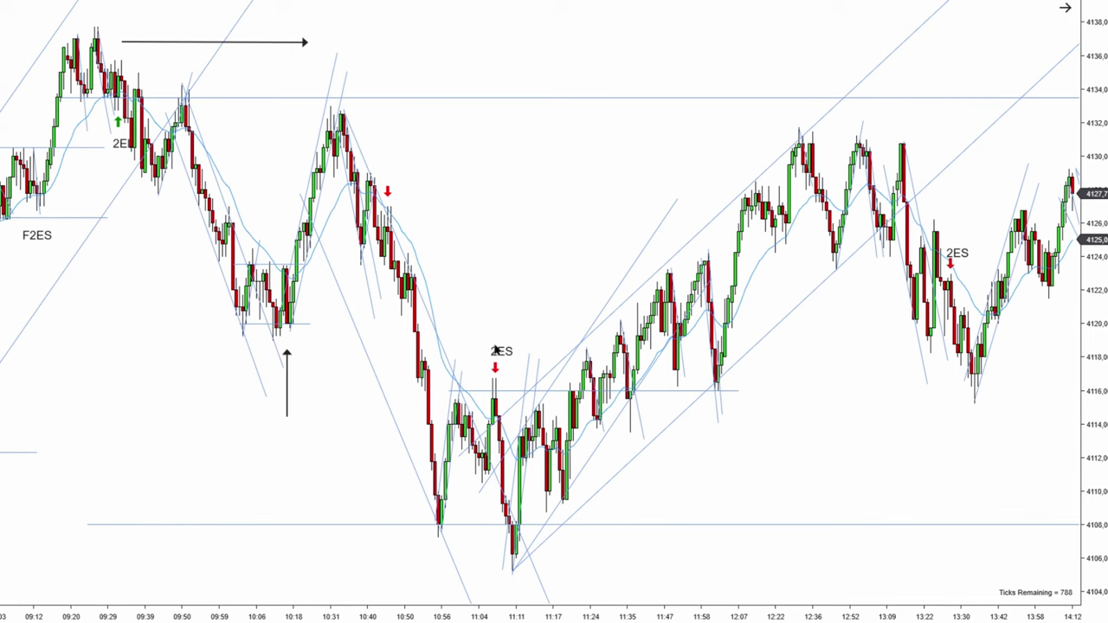
{"action": "scroll", "coordinate": [594, 211], "scroll_direction": "up", "scroll_amount": 3}
{"action": "scroll", "coordinate": [539, 321], "scroll_direction": "down", "scroll_amount": 4}
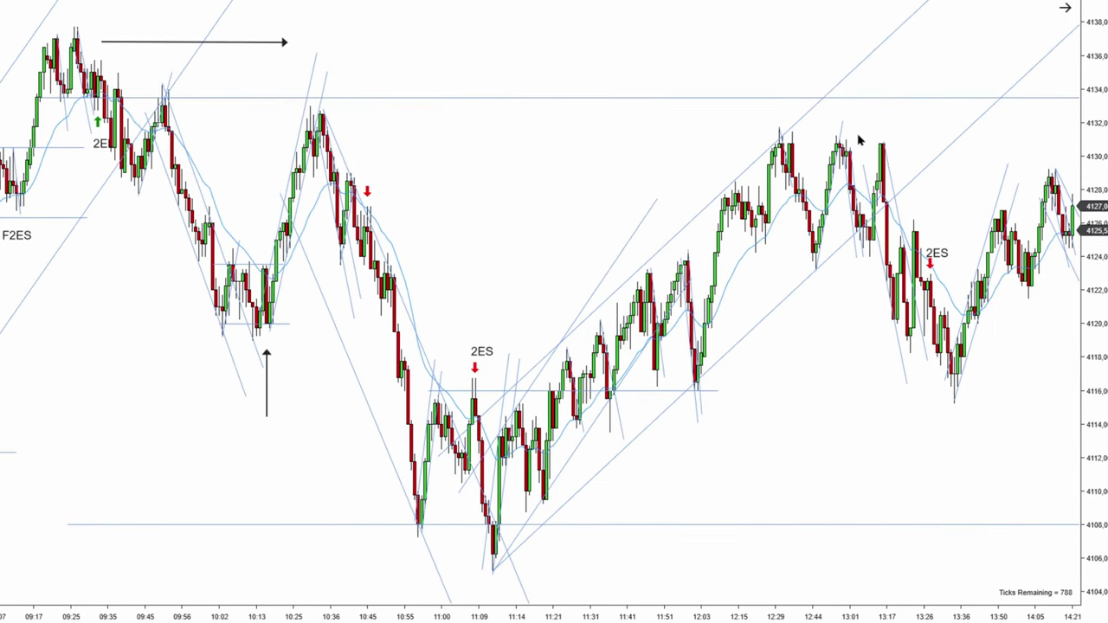
{"action": "left_click_drag", "start_coordinate": [524, 182], "coordinate": [661, 184]}
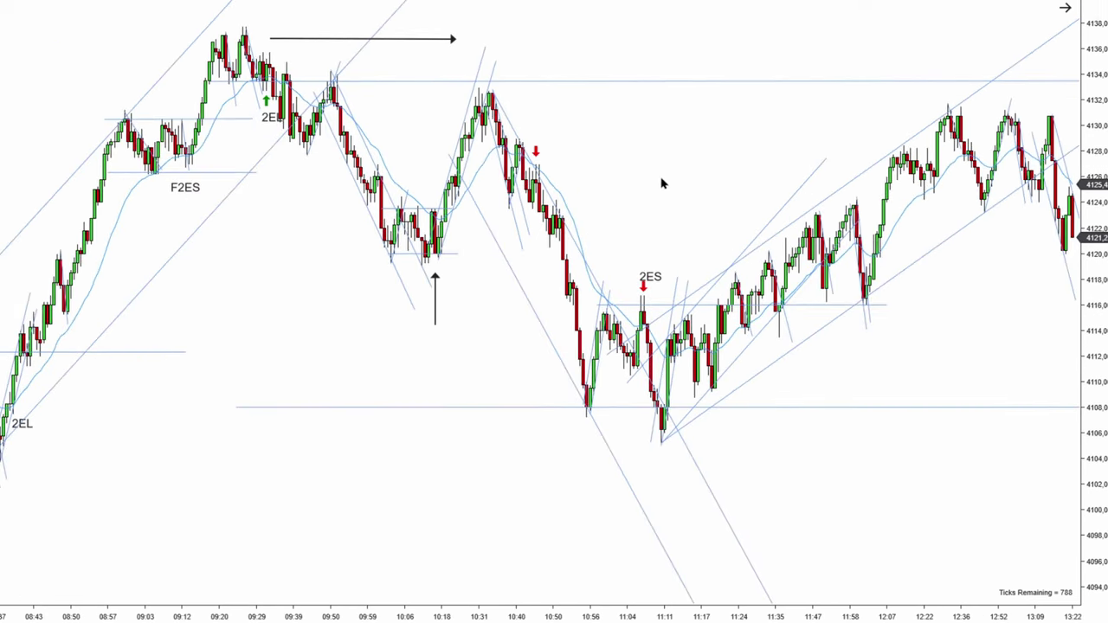
{"action": "scroll", "coordinate": [661, 184], "scroll_direction": "up", "scroll_amount": 4}
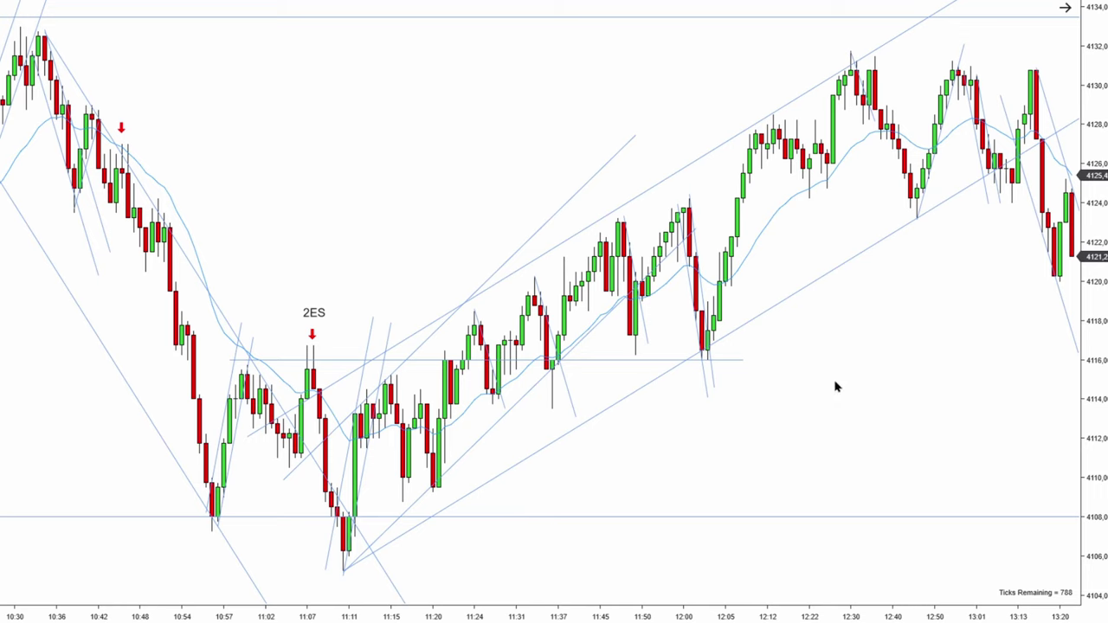
Step: Scroll the chart forward to show the 10:56–14:08 bars and the 13:26 2ES signal
{"action": "scroll", "coordinate": [821, 386], "scroll_direction": "down", "scroll_amount": 1}
{"action": "scroll", "coordinate": [822, 388], "scroll_direction": "down", "scroll_amount": 2}
{"action": "scroll", "coordinate": [693, 355], "scroll_direction": "down", "scroll_amount": 2}
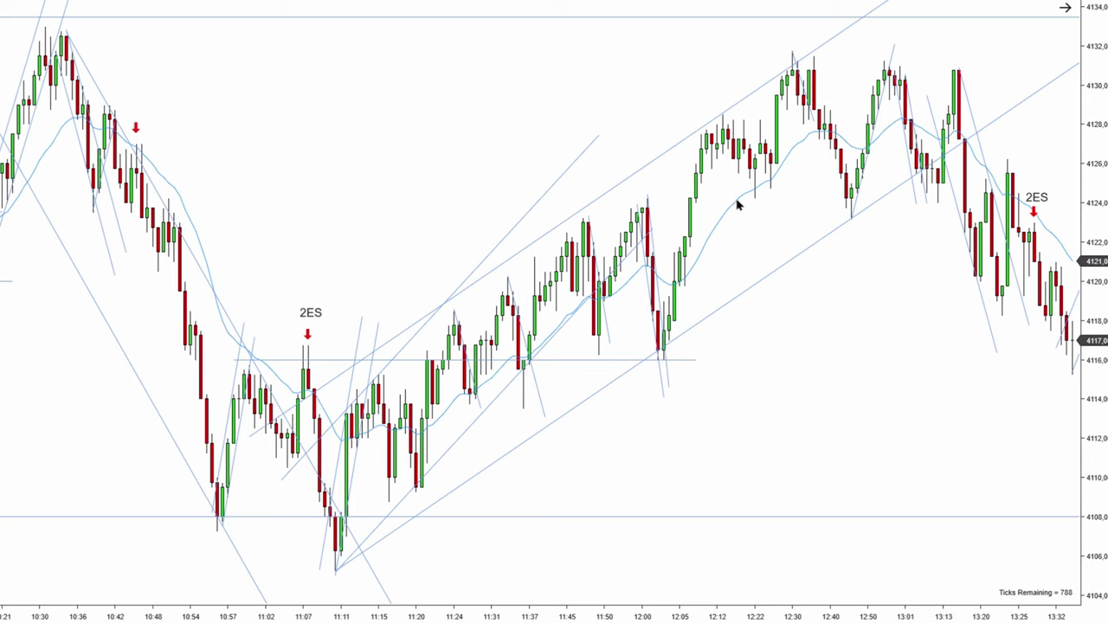
{"action": "scroll", "coordinate": [705, 232], "scroll_direction": "down", "scroll_amount": 2}
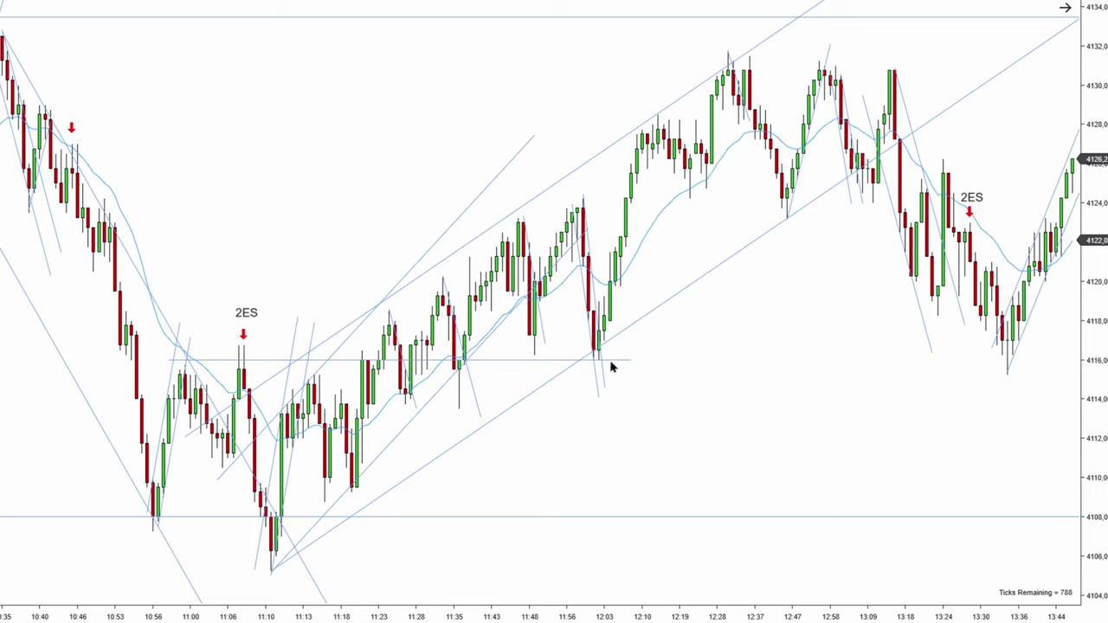
{"action": "scroll", "coordinate": [835, 242], "scroll_direction": "down", "scroll_amount": 3}
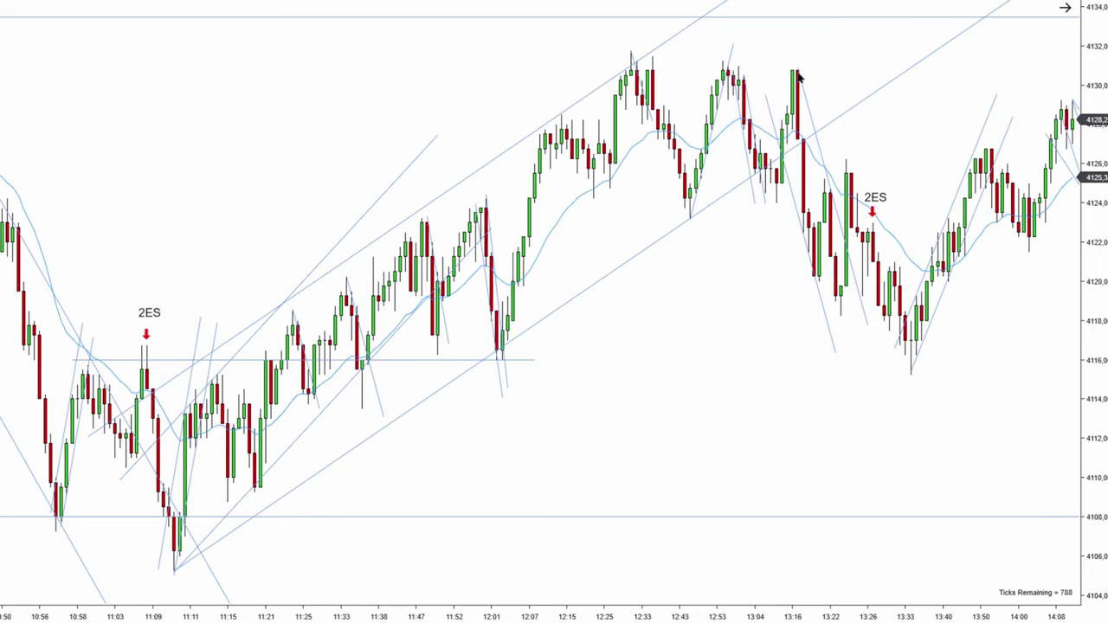
Step: Draw a horizontal level across the 4131 double top and a black down arrow near 13:20
{"action": "left_click_drag", "start_coordinate": [621, 69], "coordinate": [829, 68]}
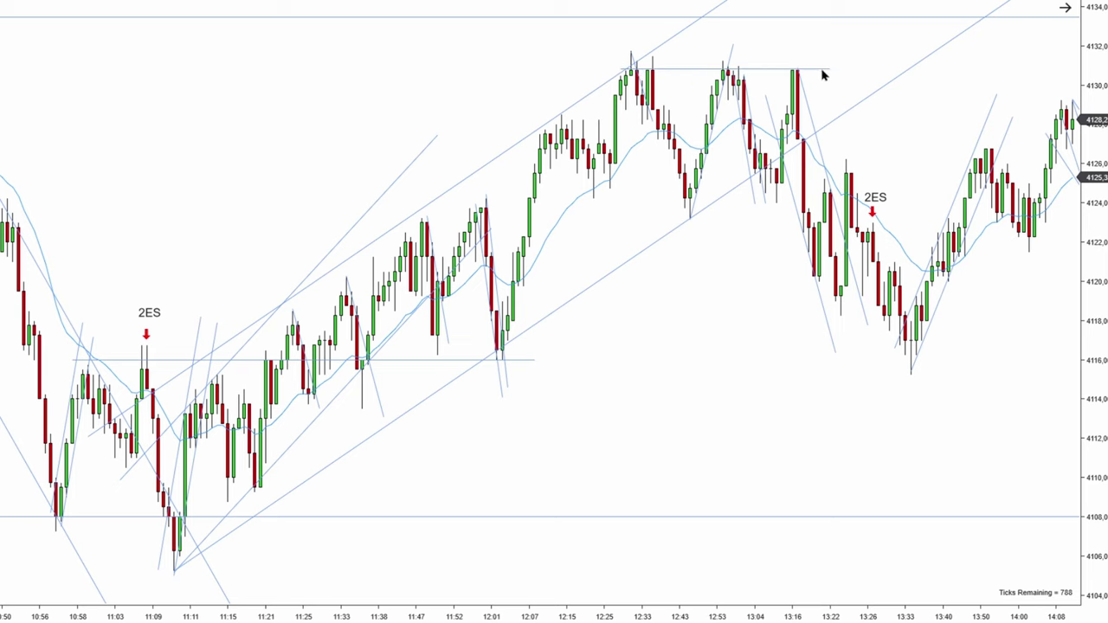
{"action": "scroll", "coordinate": [859, 79], "scroll_direction": "down", "scroll_amount": 3}
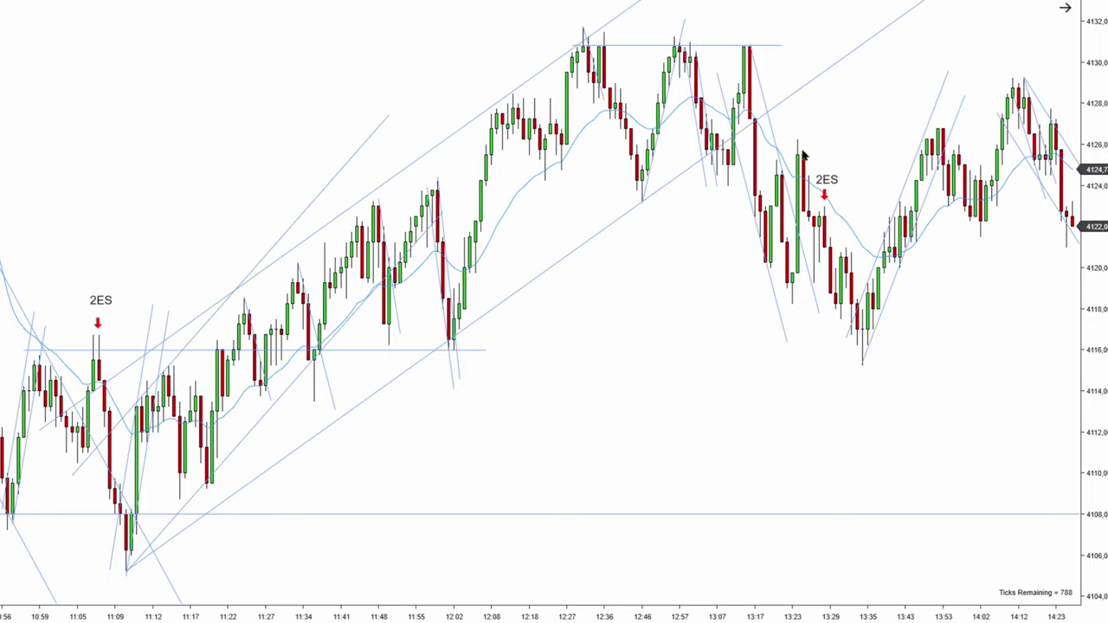
{"action": "left_click_drag", "start_coordinate": [804, 84], "coordinate": [809, 121]}
Step: Bring the early-morning bars into view and drag the 4112 level's right end further right
{"action": "scroll", "coordinate": [866, 268], "scroll_direction": "right", "scroll_amount": 3}
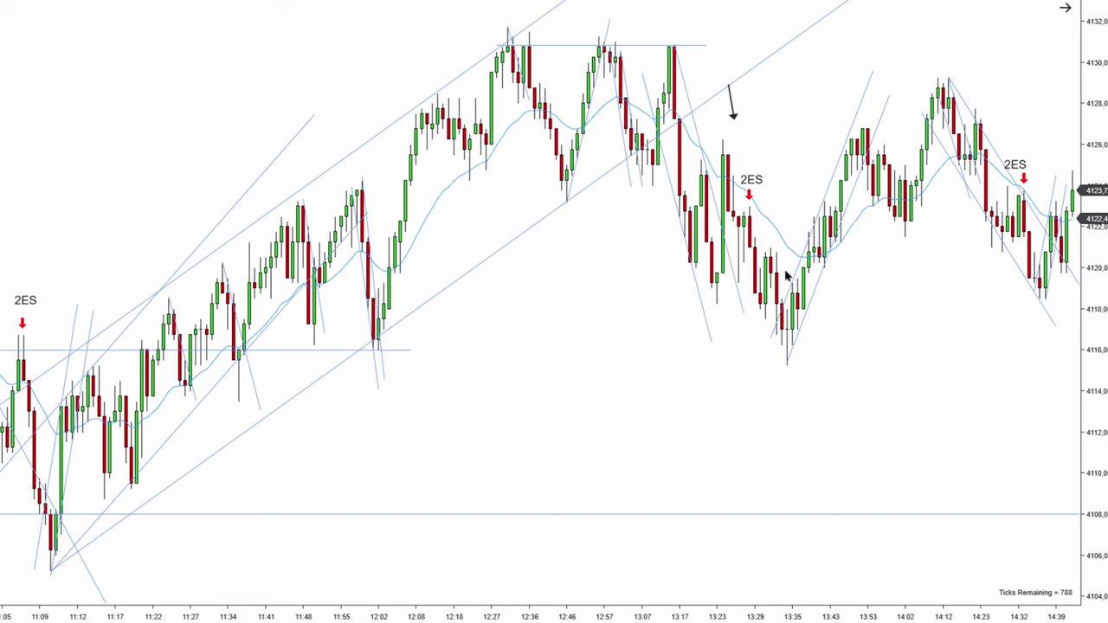
{"action": "scroll", "coordinate": [427, 215], "scroll_direction": "left", "scroll_amount": 8}
{"action": "scroll", "coordinate": [707, 185], "scroll_direction": "left", "scroll_amount": 15}
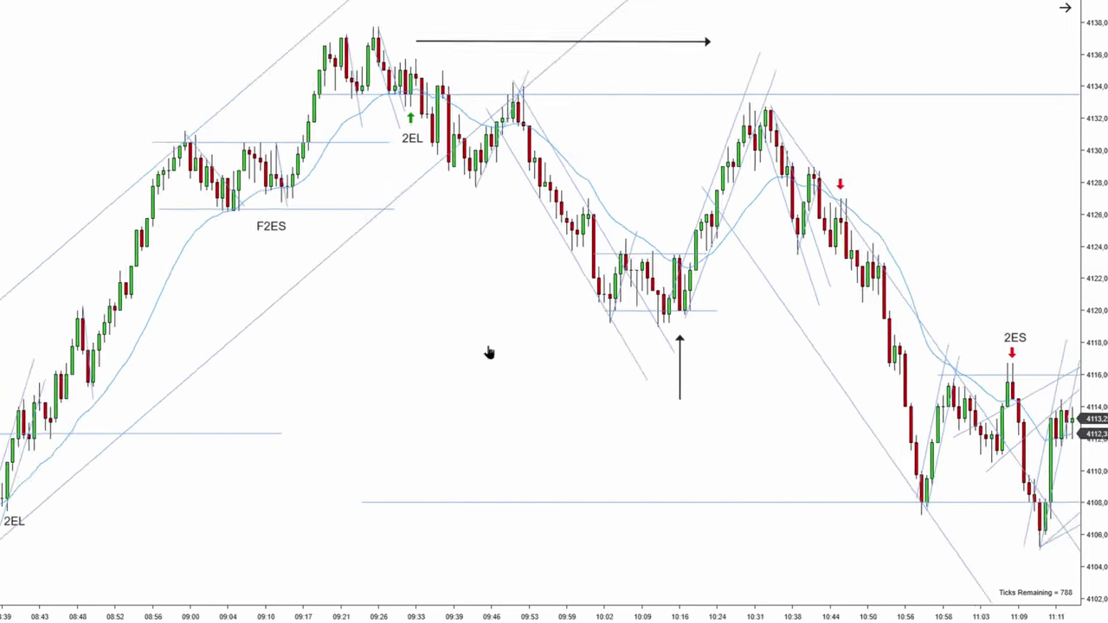
{"action": "left_click_drag", "start_coordinate": [773, 313], "coordinate": [656, 322]}
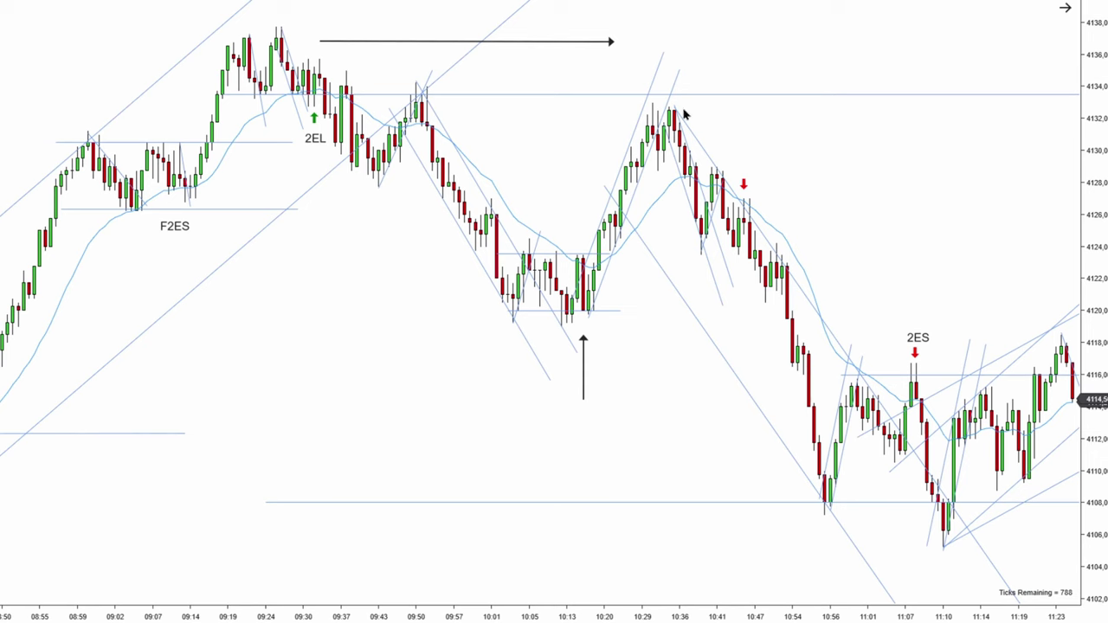
{"action": "scroll", "coordinate": [906, 164], "scroll_direction": "right", "scroll_amount": 10}
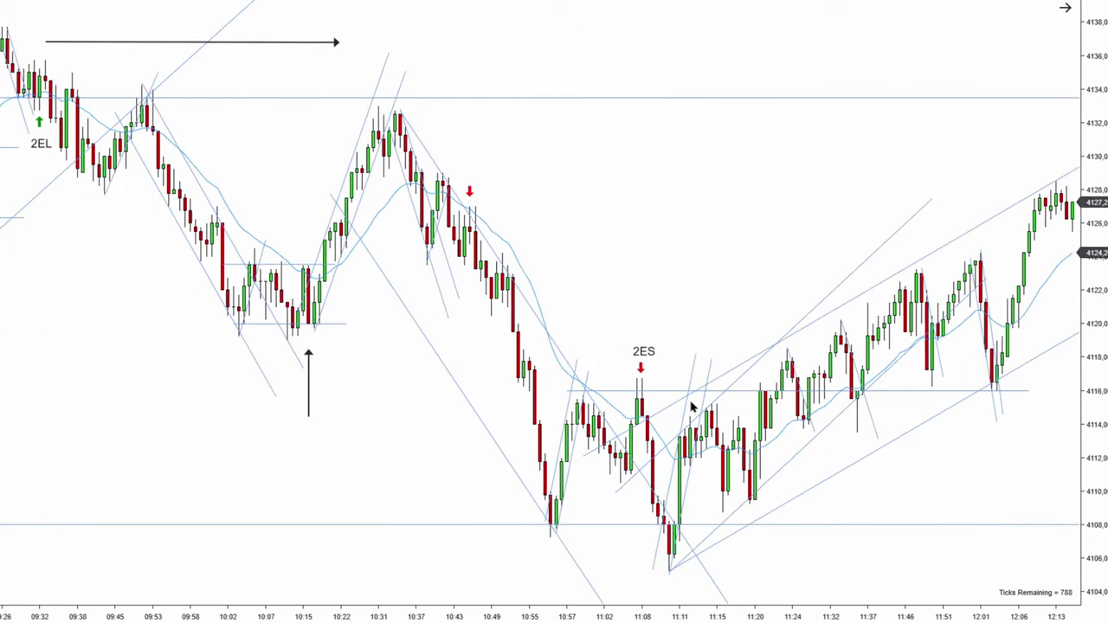
{"action": "left_click_drag", "start_coordinate": [157, 444], "coordinate": [831, 337]}
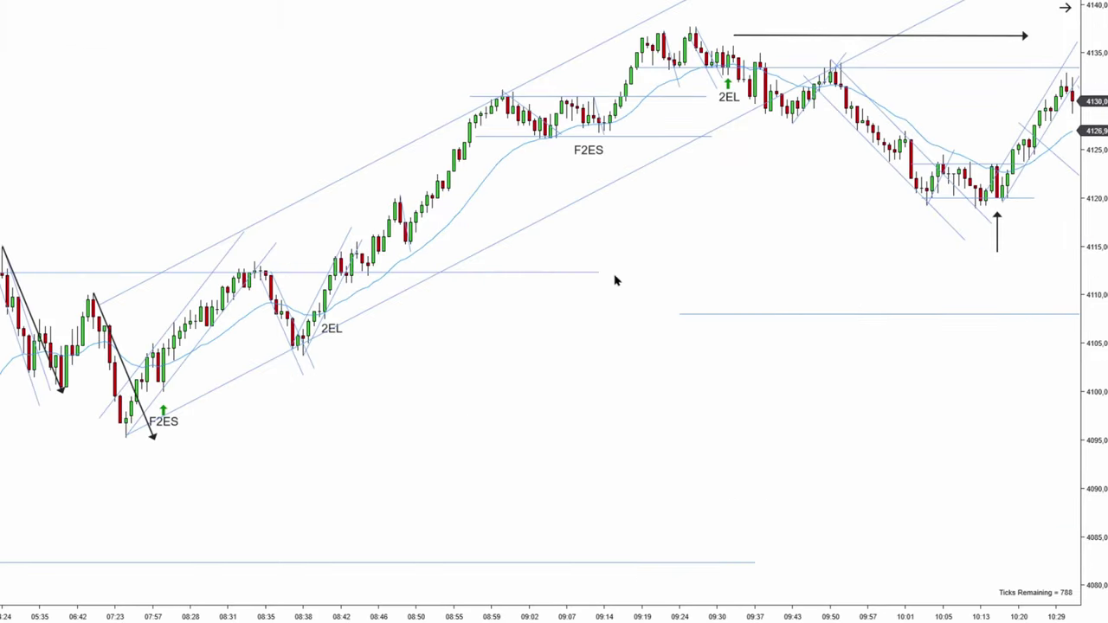
{"action": "left_click_drag", "start_coordinate": [611, 275], "coordinate": [723, 269]}
Step: Pan toward later bars, then draw and delete a trial trendline up the rally
{"action": "scroll", "coordinate": [591, 356], "scroll_direction": "left", "scroll_amount": 6}
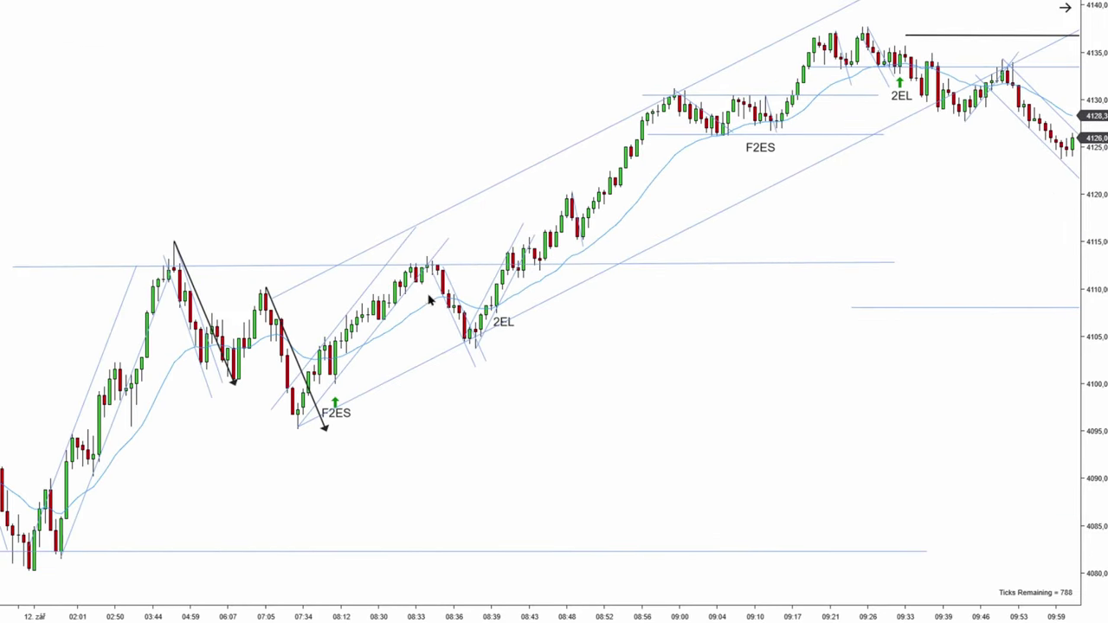
{"action": "scroll", "coordinate": [819, 223], "scroll_direction": "right", "scroll_amount": 2}
{"action": "left_click_drag", "start_coordinate": [818, 223], "coordinate": [695, 156]}
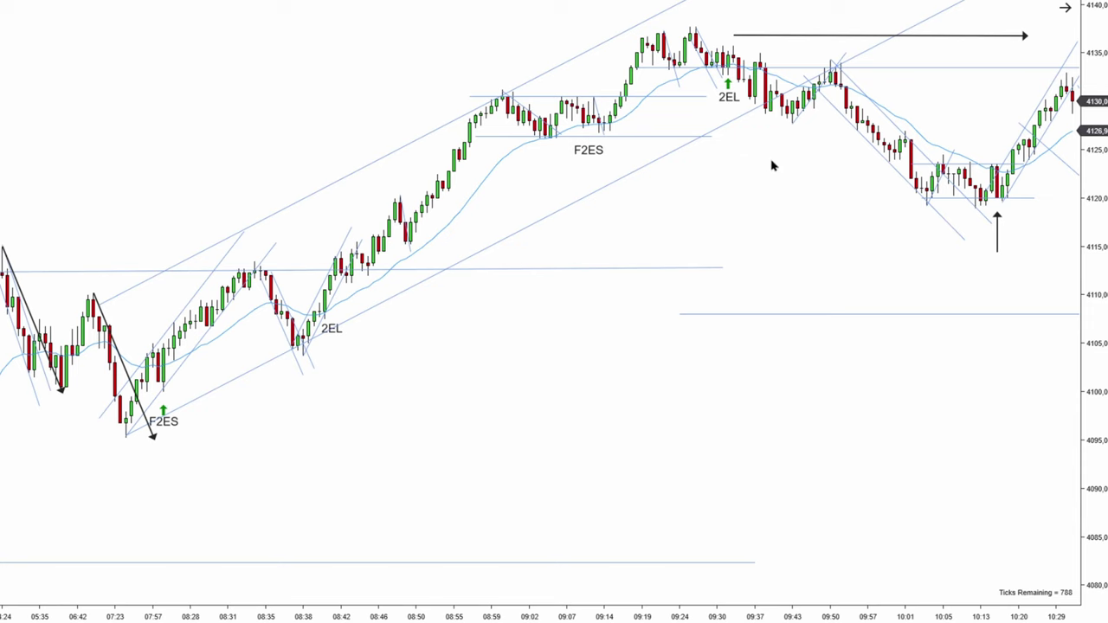
{"action": "left_click_drag", "start_coordinate": [762, 193], "coordinate": [528, 196]}
{"action": "scroll", "coordinate": [792, 64], "scroll_direction": "right", "scroll_amount": 4}
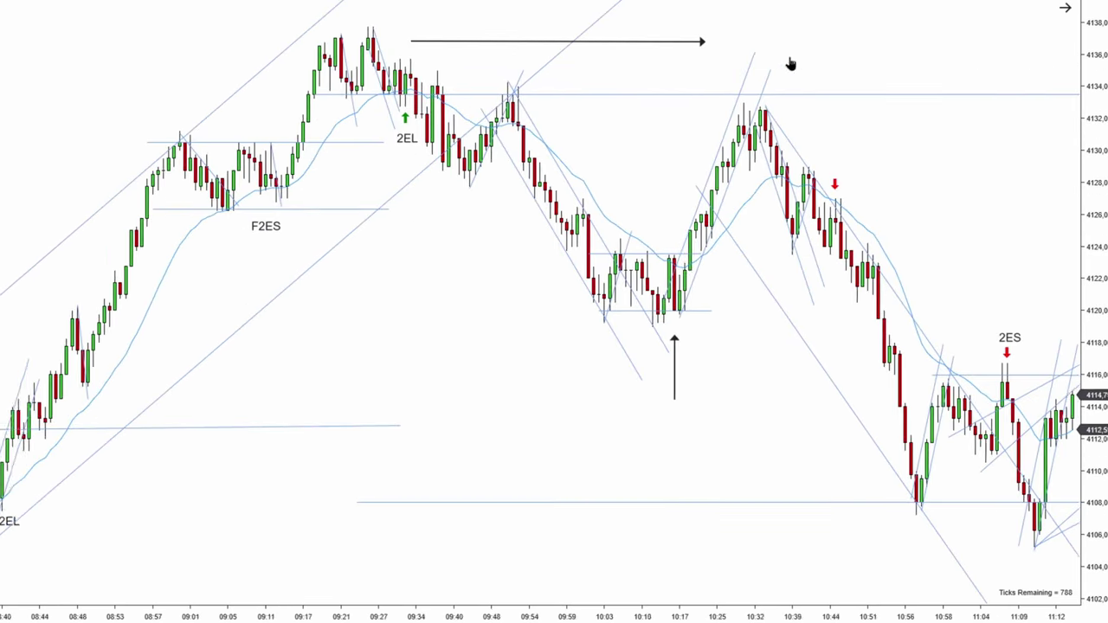
{"action": "scroll", "coordinate": [823, 122], "scroll_direction": "right", "scroll_amount": 1}
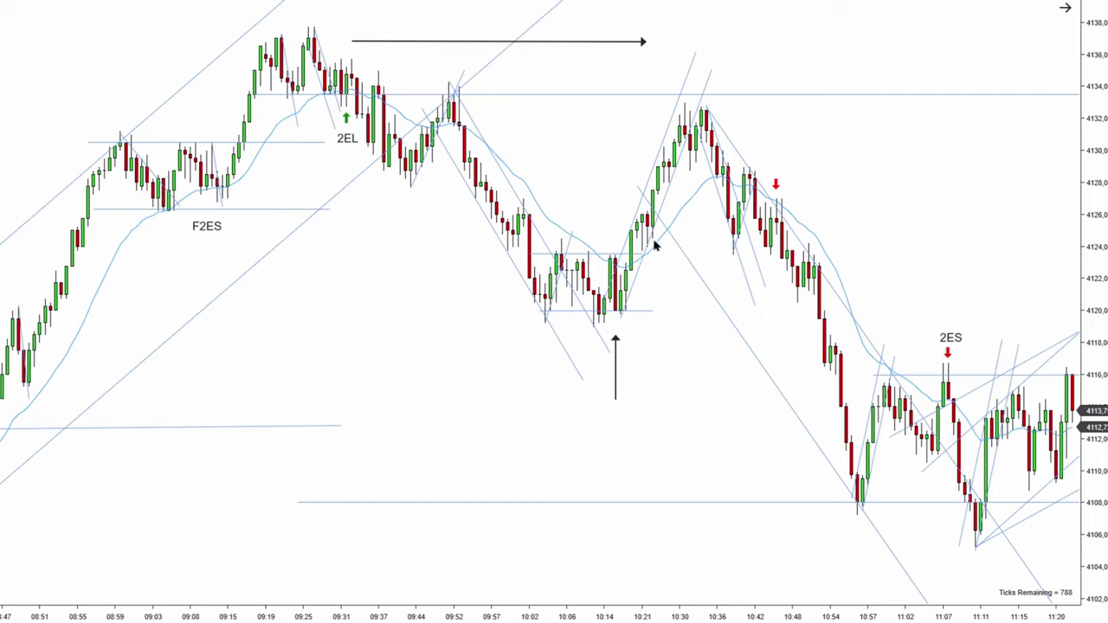
{"action": "mouse_move", "coordinate": [669, 264]}
{"action": "left_mouse_down"}
{"action": "mouse_move", "coordinate": [723, 129]}
{"action": "mouse_move", "coordinate": [729, 37]}
{"action": "left_mouse_up"}
{"action": "key", "text": "Delete"}
Step: Pan forward through the afternoon to the session end near 17:10
{"action": "scroll", "coordinate": [748, 148], "scroll_direction": "down", "scroll_amount": 3}
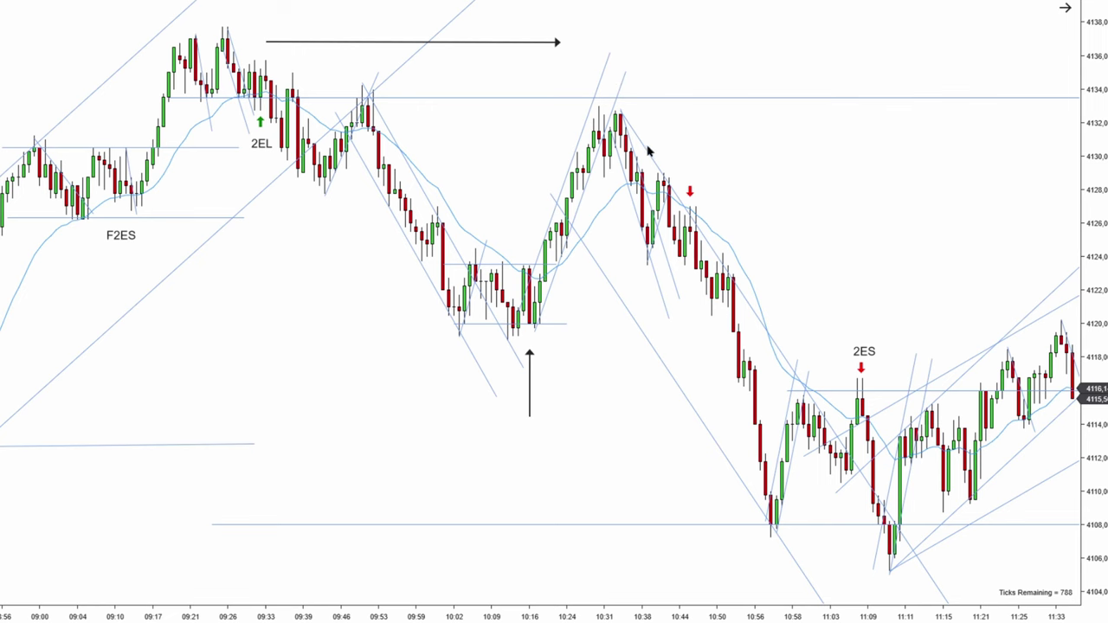
{"action": "left_click_drag", "start_coordinate": [898, 250], "coordinate": [440, 252]}
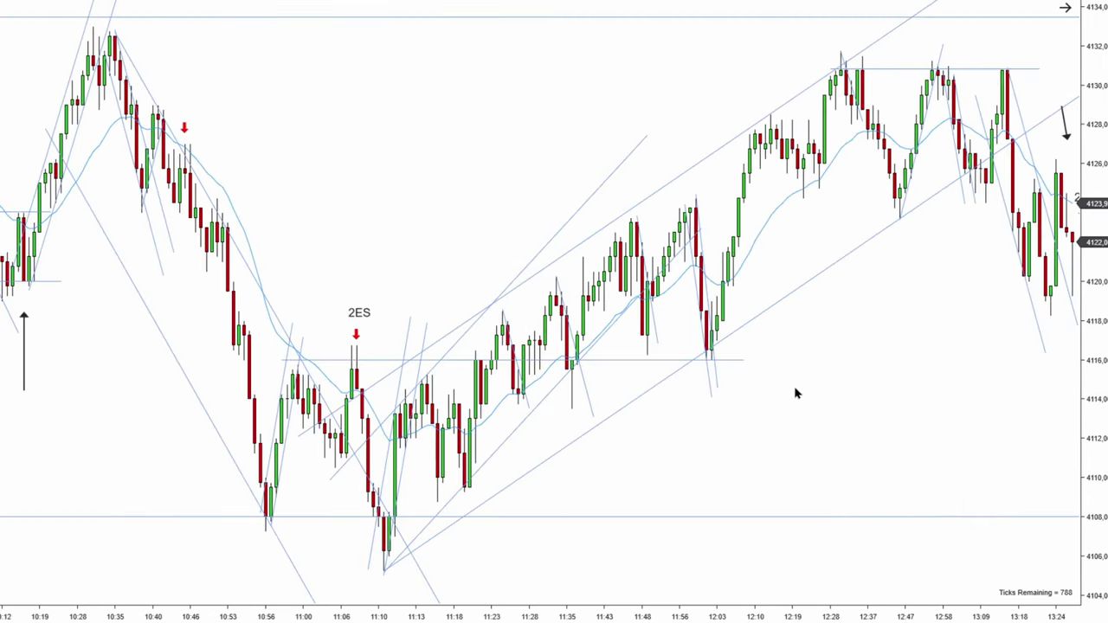
{"action": "scroll", "coordinate": [461, 504], "scroll_direction": "down", "scroll_amount": 1}
{"action": "left_click_drag", "start_coordinate": [761, 457], "coordinate": [484, 446]}
{"action": "left_click_drag", "start_coordinate": [855, 101], "coordinate": [633, 140]}
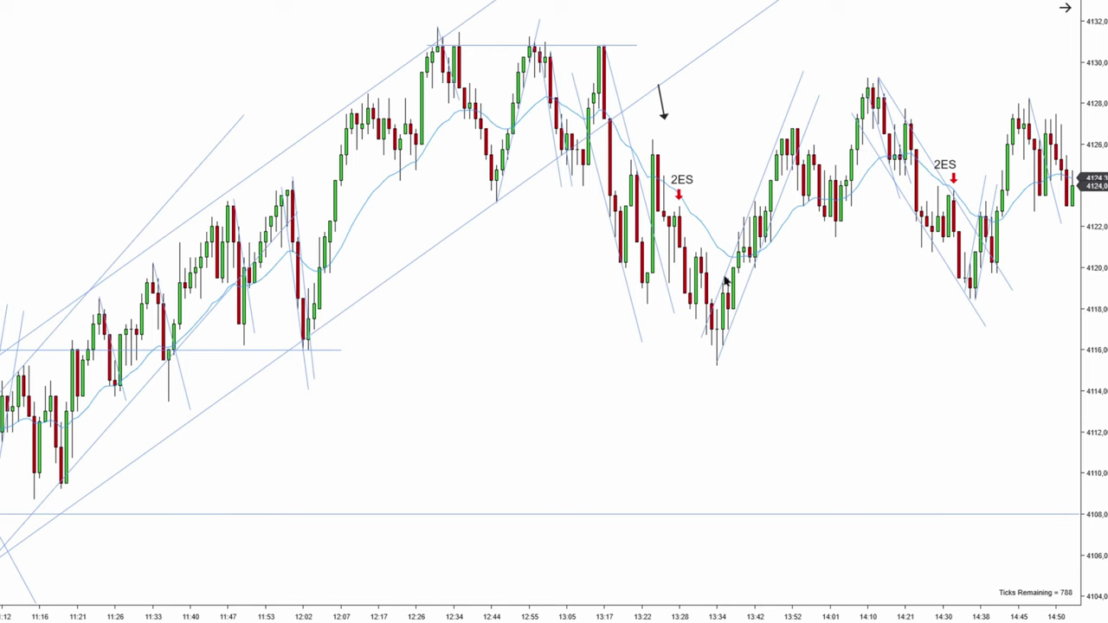
{"action": "left_click_drag", "start_coordinate": [835, 322], "coordinate": [658, 322]}
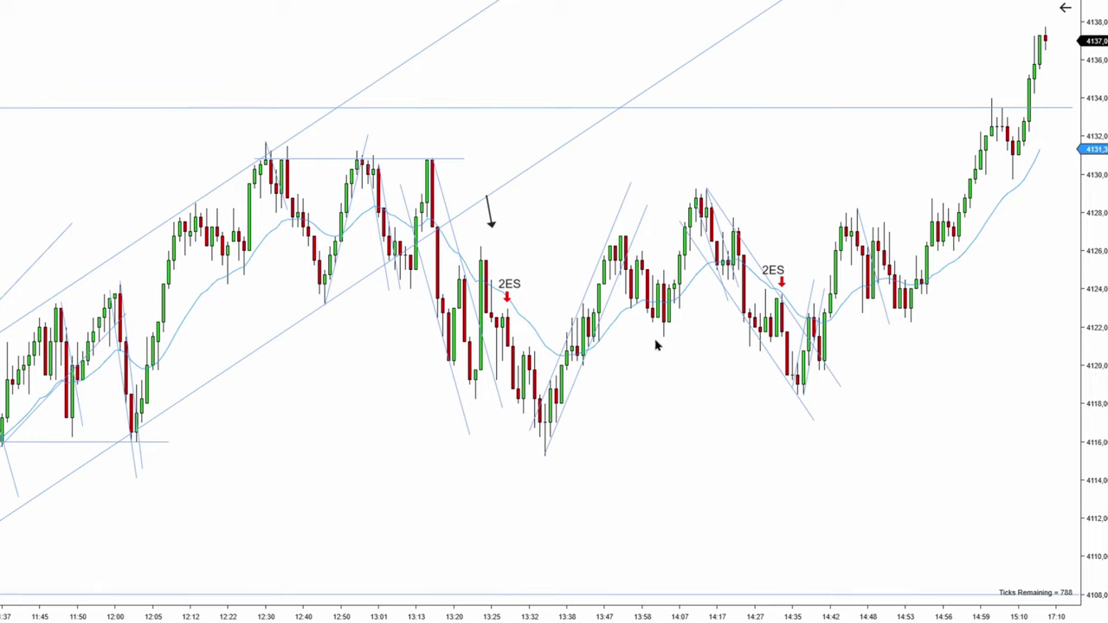
Step: Pan to the afternoon bars near 15:10 and set the falling trend line along the 14:14–14:38 pullback lows
{"action": "left_click_drag", "start_coordinate": [656, 343], "coordinate": [1014, 326]}
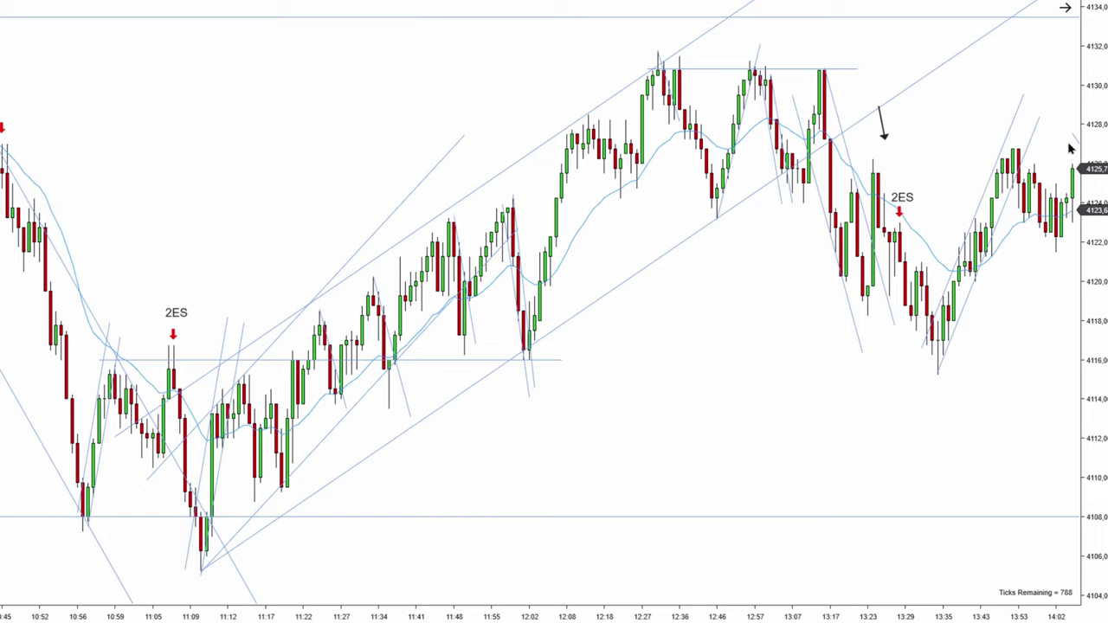
{"action": "left_click_drag", "start_coordinate": [1072, 148], "coordinate": [742, 217]}
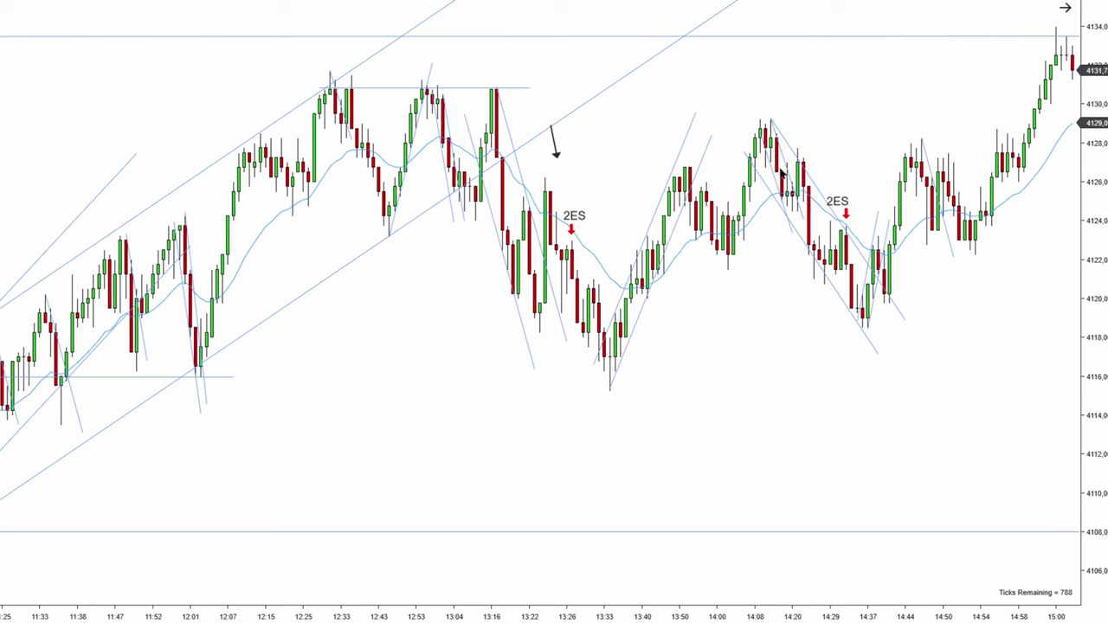
{"action": "scroll", "coordinate": [808, 164], "scroll_direction": "down", "scroll_amount": 5}
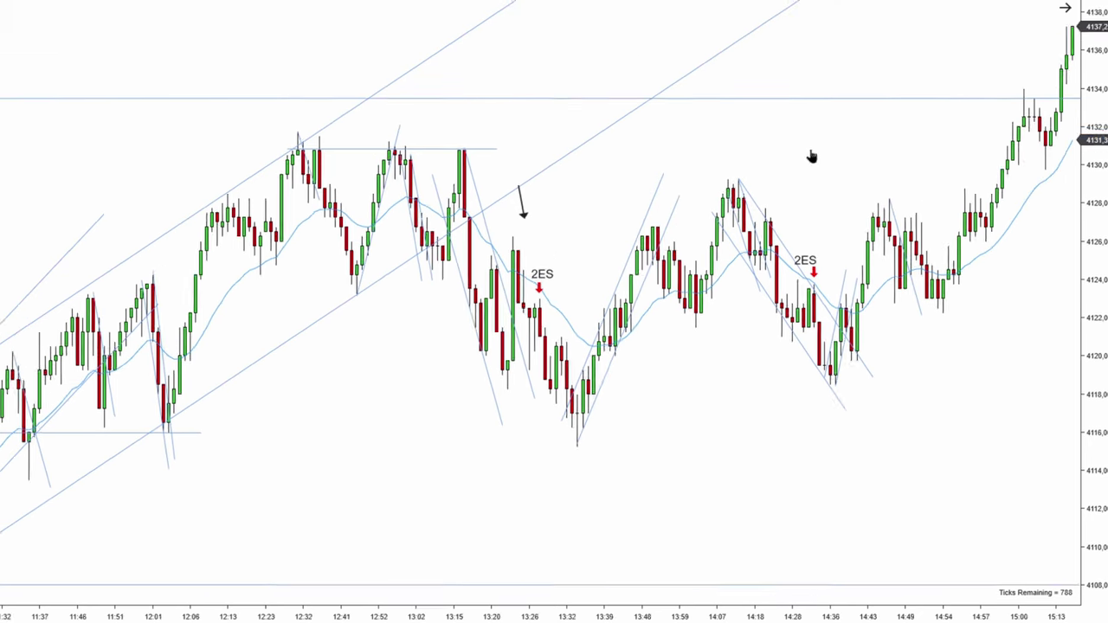
{"action": "scroll", "coordinate": [788, 214], "scroll_direction": "up", "scroll_amount": 3}
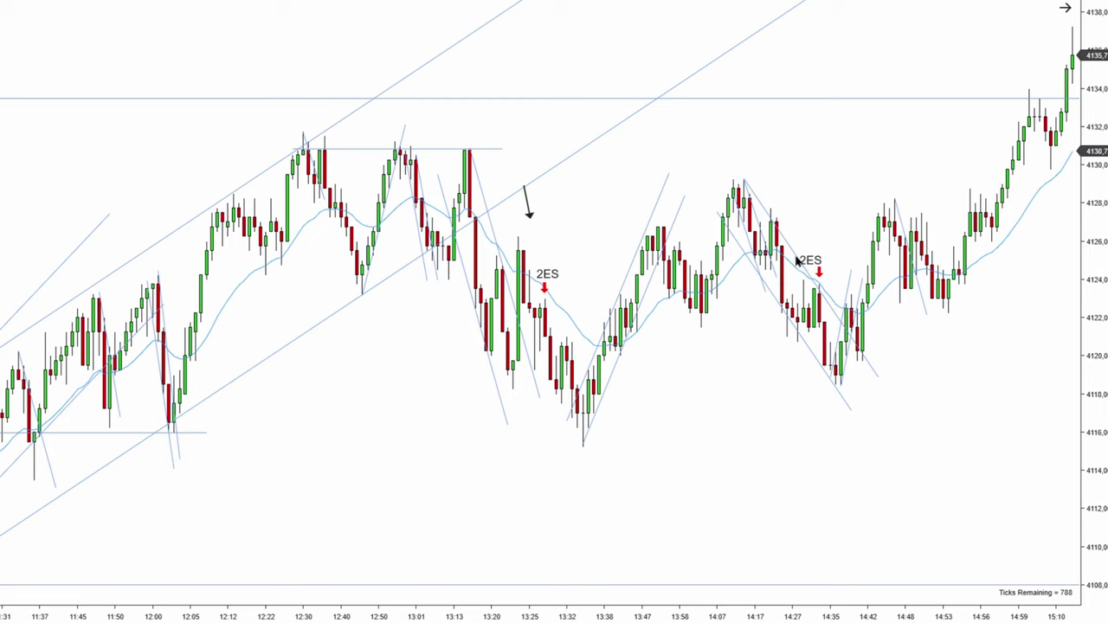
{"action": "mouse_move", "coordinate": [796, 260]}
{"action": "left_mouse_down"}
{"action": "mouse_move", "coordinate": [767, 344]}
{"action": "mouse_move", "coordinate": [804, 341]}
{"action": "left_mouse_up"}
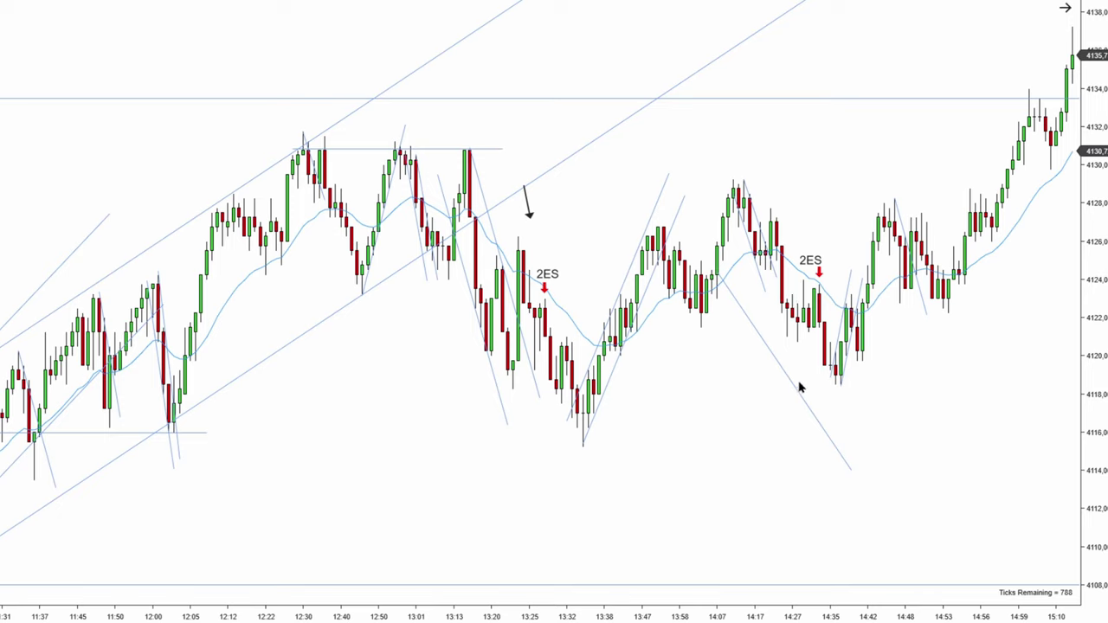
{"action": "left_click_drag", "start_coordinate": [800, 382], "coordinate": [784, 310]}
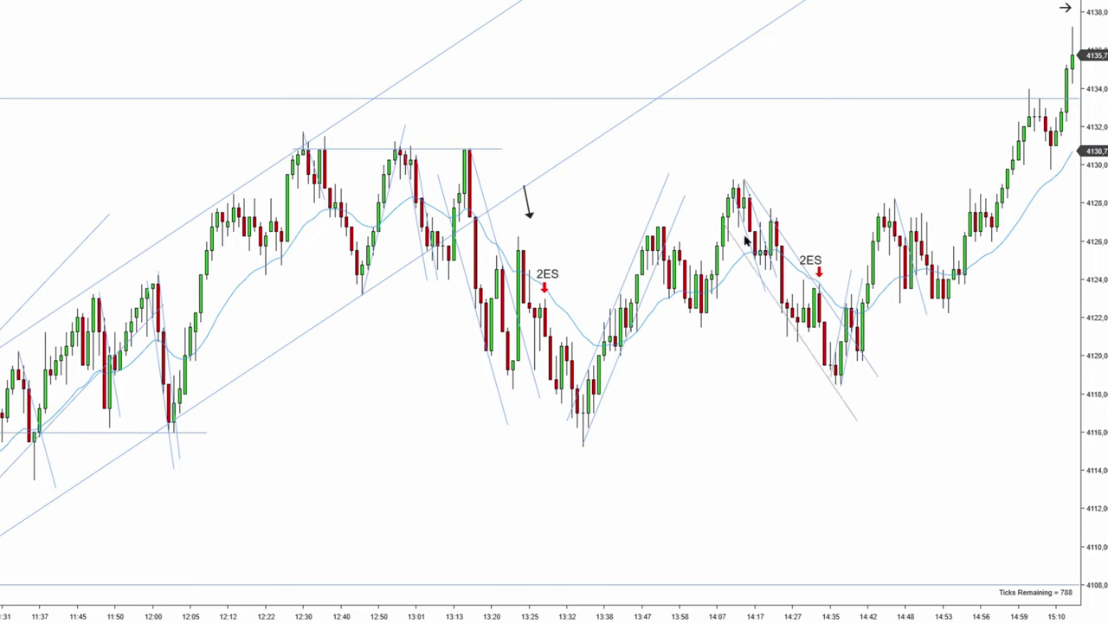
Step: Deselect the trend line, undo a test arrow, and pan back to the 08:20–10:52 morning bars
{"action": "left_click", "coordinate": [830, 255]}
{"action": "scroll", "coordinate": [921, 344], "scroll_direction": "down", "scroll_amount": 2}
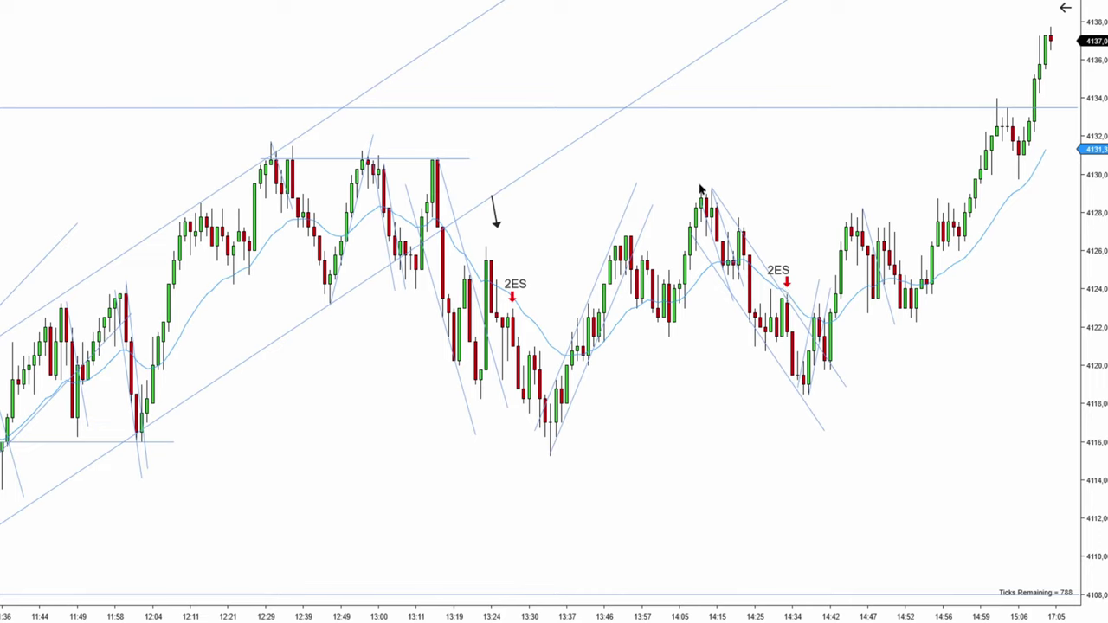
{"action": "left_click_drag", "start_coordinate": [707, 190], "coordinate": [762, 342]}
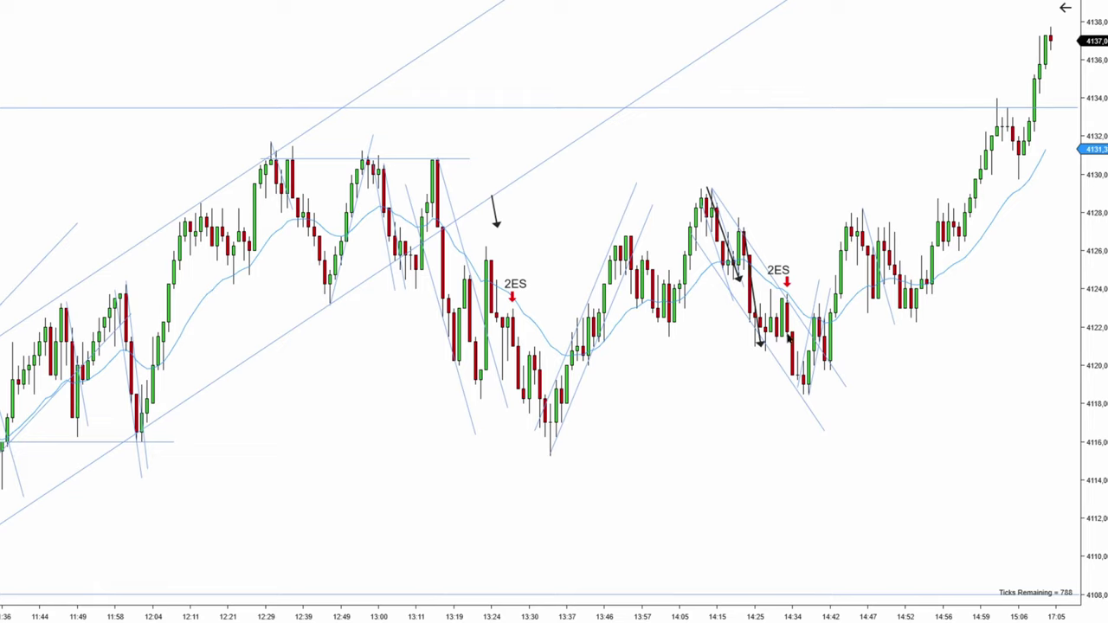
{"action": "key", "text": "ctrl+z"}
{"action": "key", "text": "ctrl+z"}
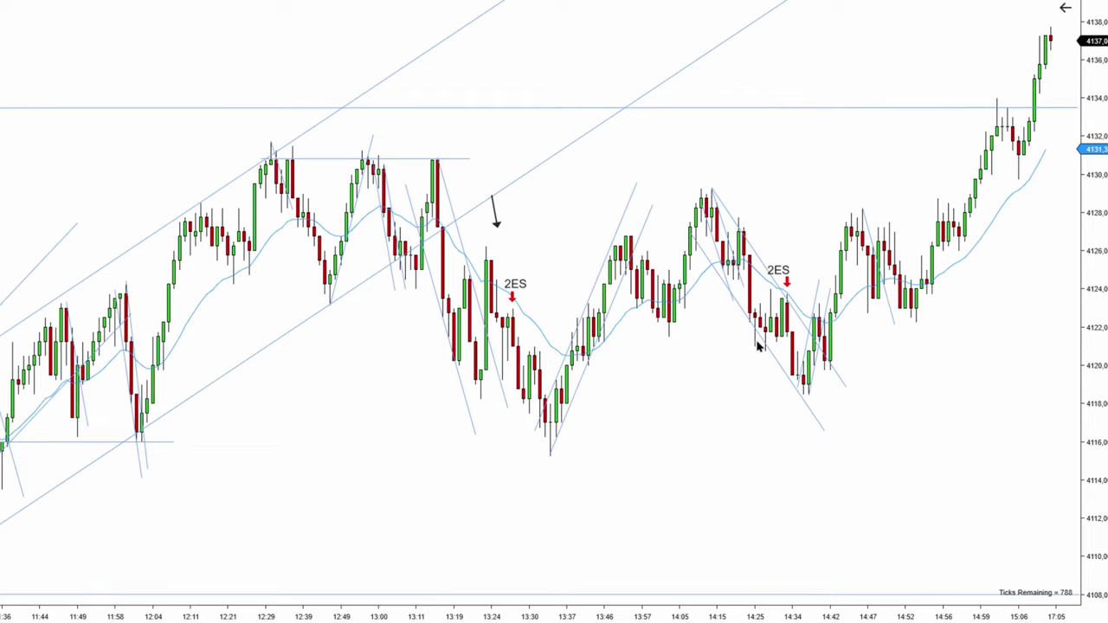
{"action": "scroll", "coordinate": [804, 370], "scroll_direction": "right", "scroll_amount": 4}
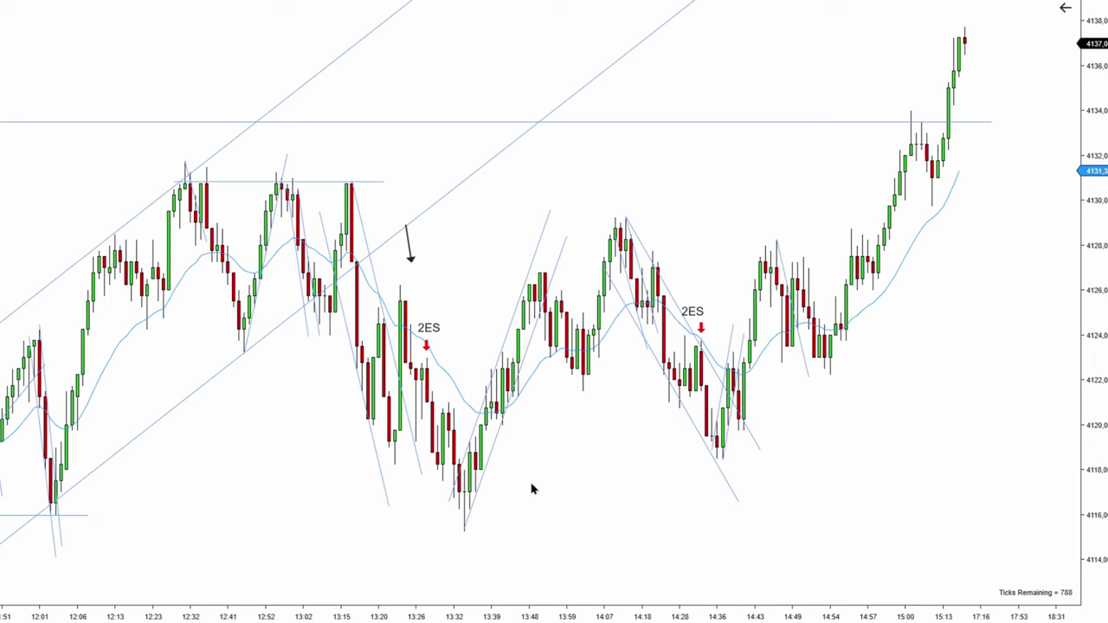
{"action": "left_click_drag", "start_coordinate": [331, 500], "coordinate": [490, 500]}
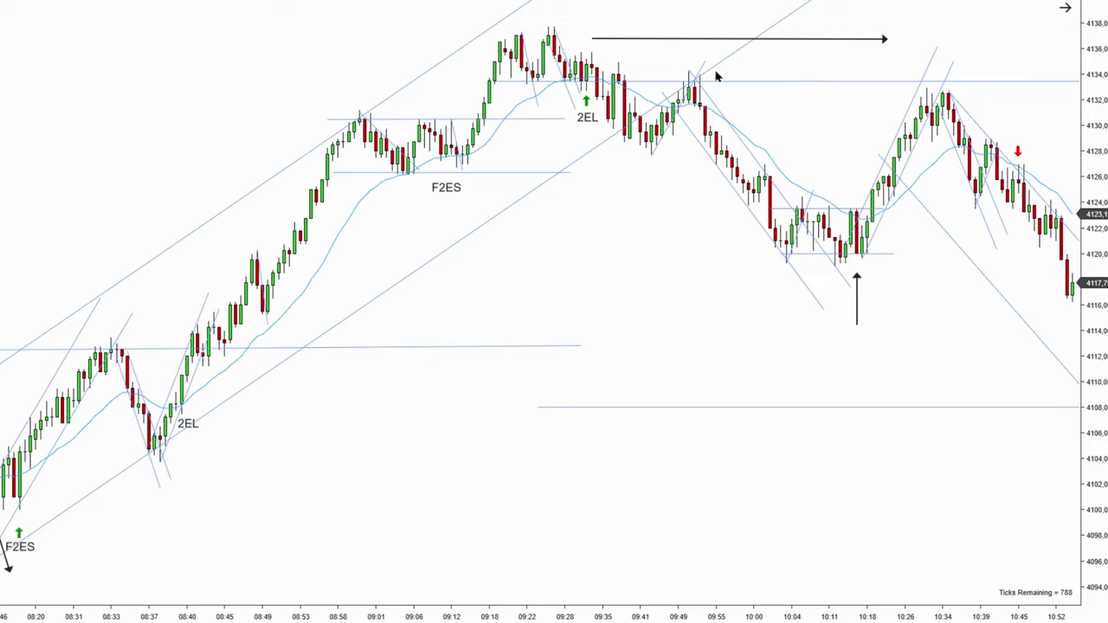
Step: Raise the black horizontal arrow above the mid-morning bars slightly
{"action": "left_click_drag", "start_coordinate": [787, 98], "coordinate": [715, 101]}
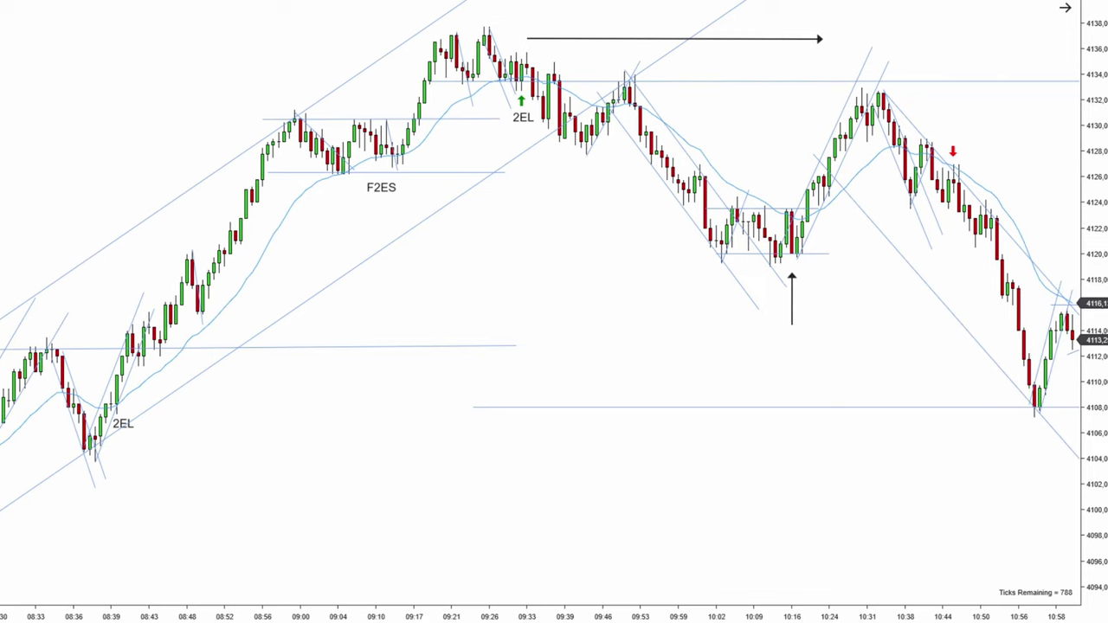
{"action": "left_click_drag", "start_coordinate": [704, 39], "coordinate": [708, 26]}
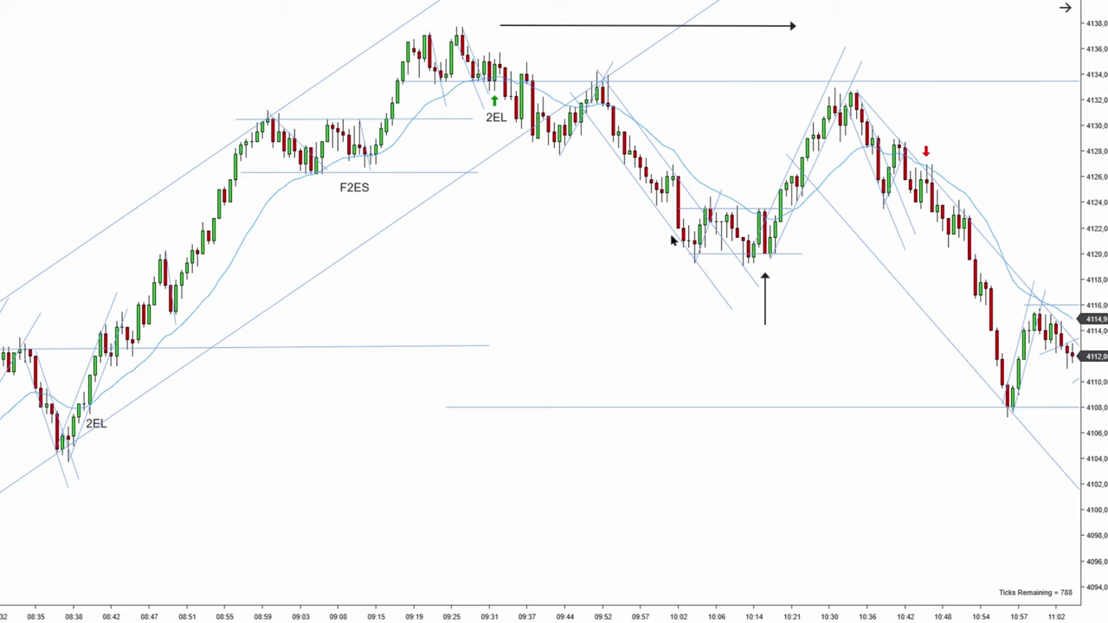
{"action": "scroll", "coordinate": [646, 242], "scroll_direction": "up", "scroll_amount": 1}
{"action": "scroll", "coordinate": [737, 168], "scroll_direction": "down", "scroll_amount": 3}
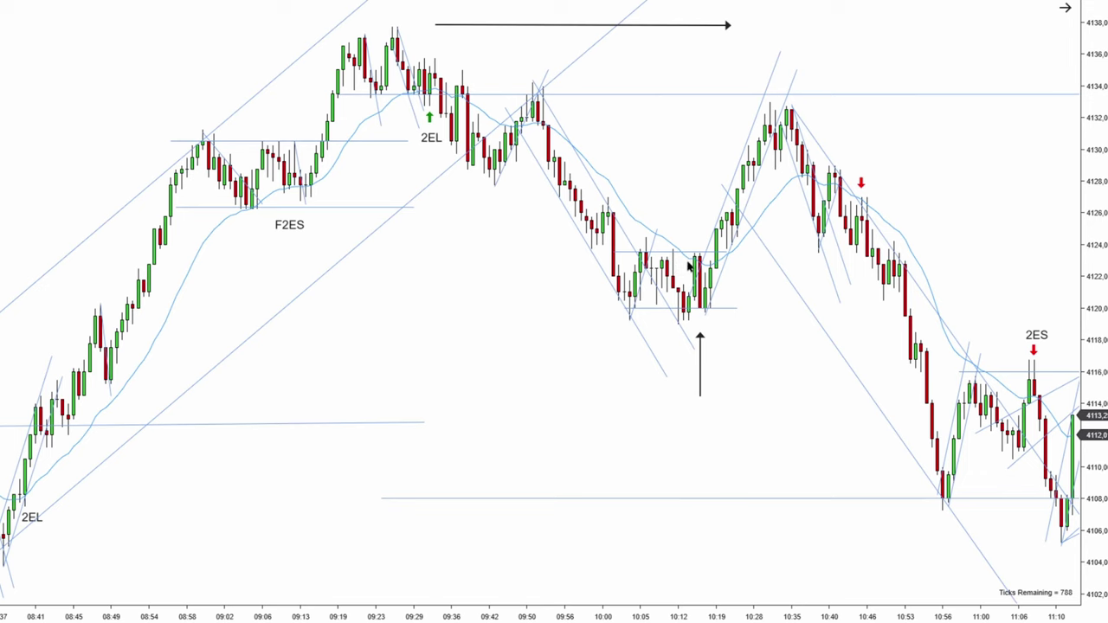
{"action": "scroll", "coordinate": [794, 268], "scroll_direction": "up", "scroll_amount": 2}
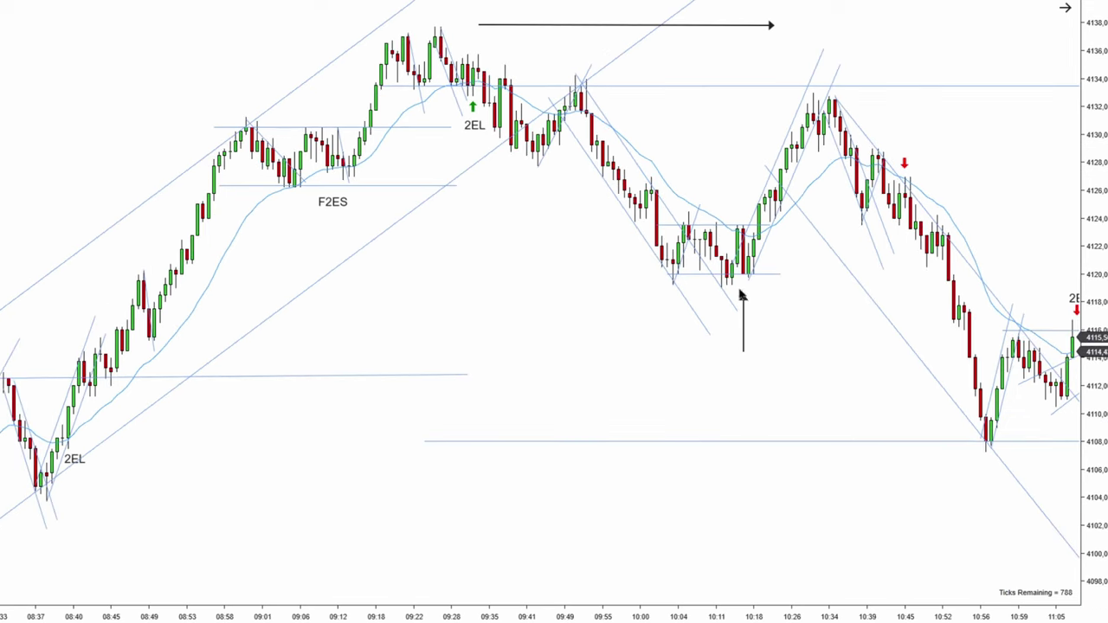
{"action": "scroll", "coordinate": [736, 190], "scroll_direction": "down", "scroll_amount": 1}
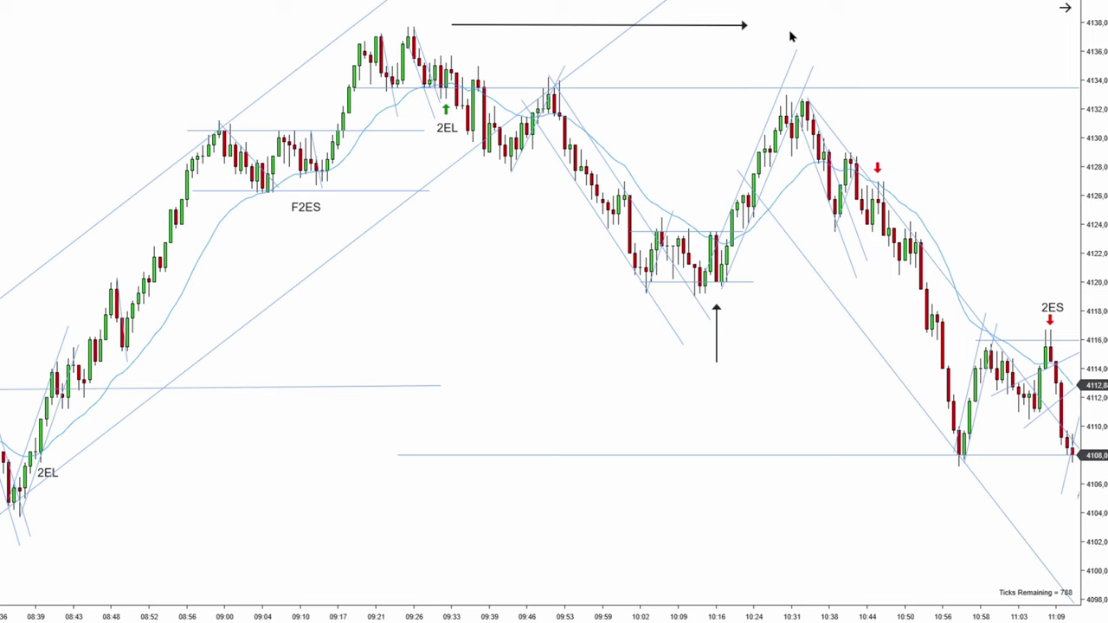
{"action": "scroll", "coordinate": [718, 131], "scroll_direction": "up", "scroll_amount": 2}
{"action": "scroll", "coordinate": [681, 129], "scroll_direction": "down", "scroll_amount": 1}
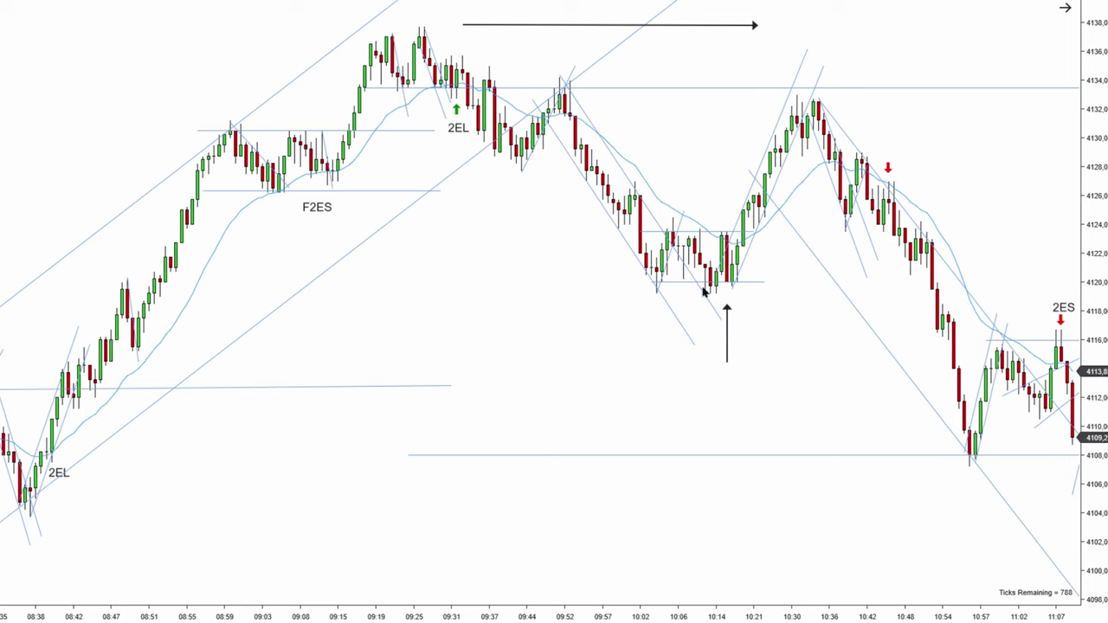
{"action": "scroll", "coordinate": [884, 123], "scroll_direction": "down", "scroll_amount": 3}
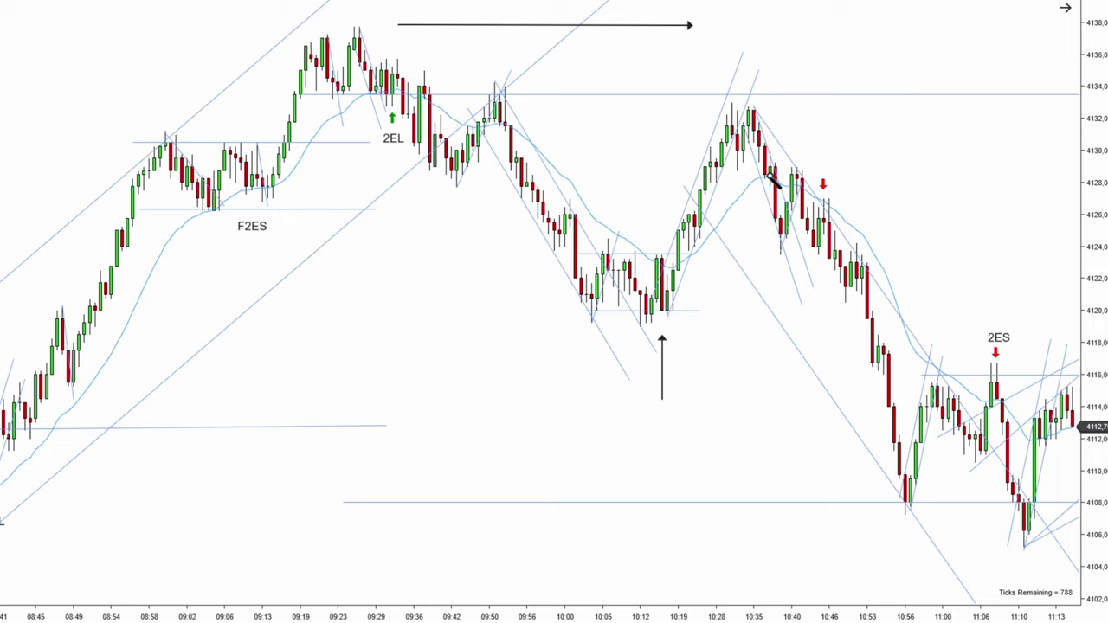
Step: Draw a trial black up-arrow over the late-morning bars and undo it
{"action": "left_click_drag", "start_coordinate": [784, 157], "coordinate": [846, 42]}
{"action": "key", "text": "ctrl+z"}
{"action": "scroll", "coordinate": [767, 265], "scroll_direction": "down", "scroll_amount": 3}
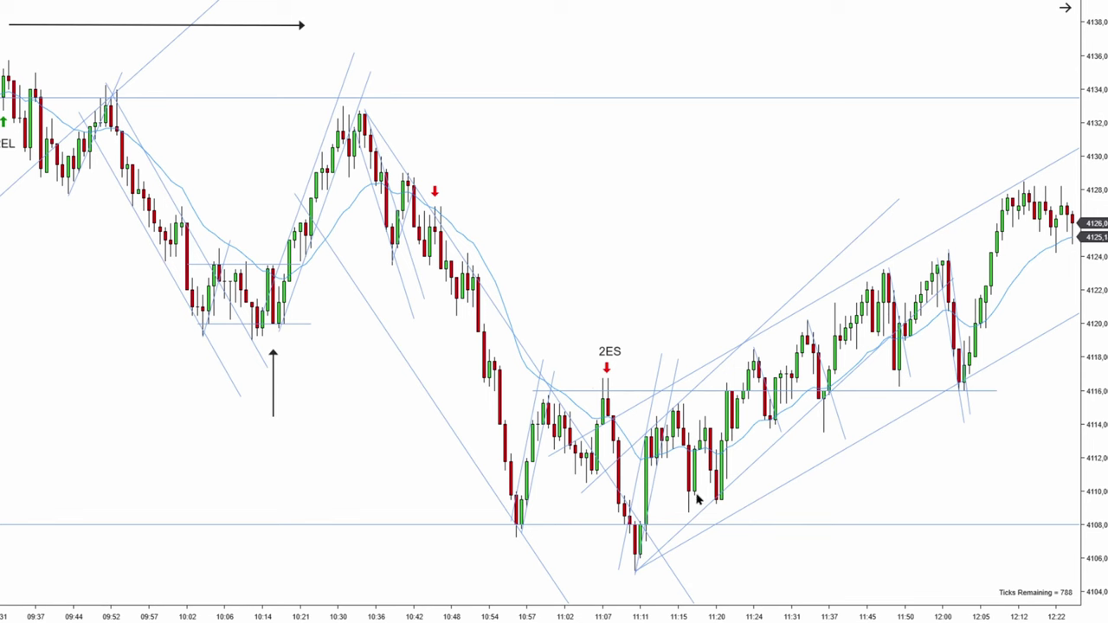
{"action": "scroll", "coordinate": [770, 487], "scroll_direction": "down", "scroll_amount": 3}
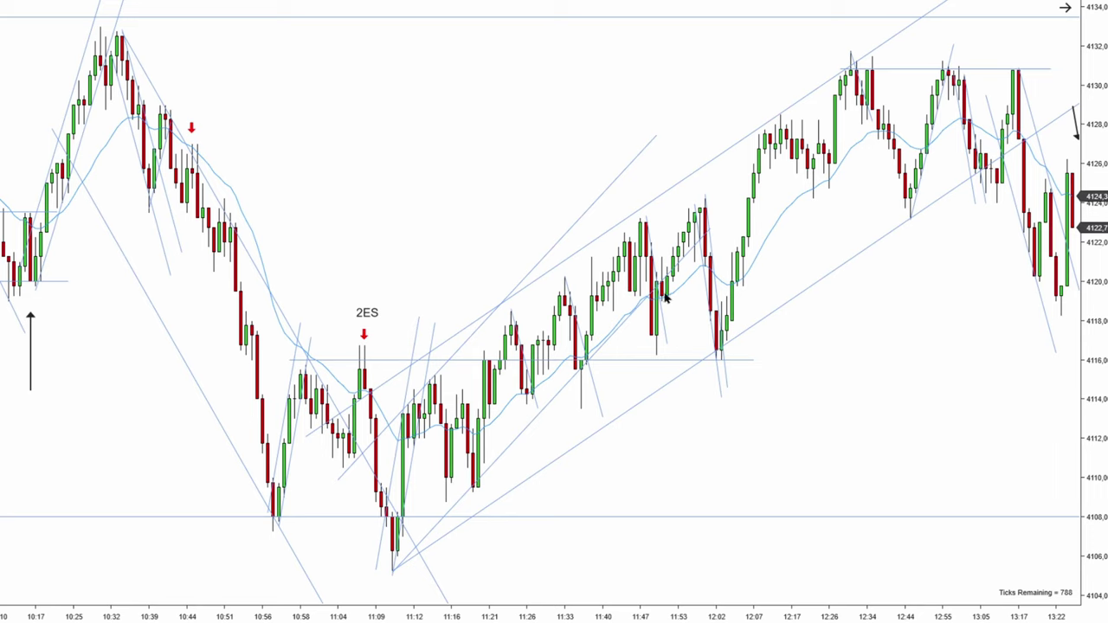
{"action": "scroll", "coordinate": [770, 277], "scroll_direction": "down", "scroll_amount": 1}
{"action": "scroll", "coordinate": [769, 278], "scroll_direction": "down", "scroll_amount": 2}
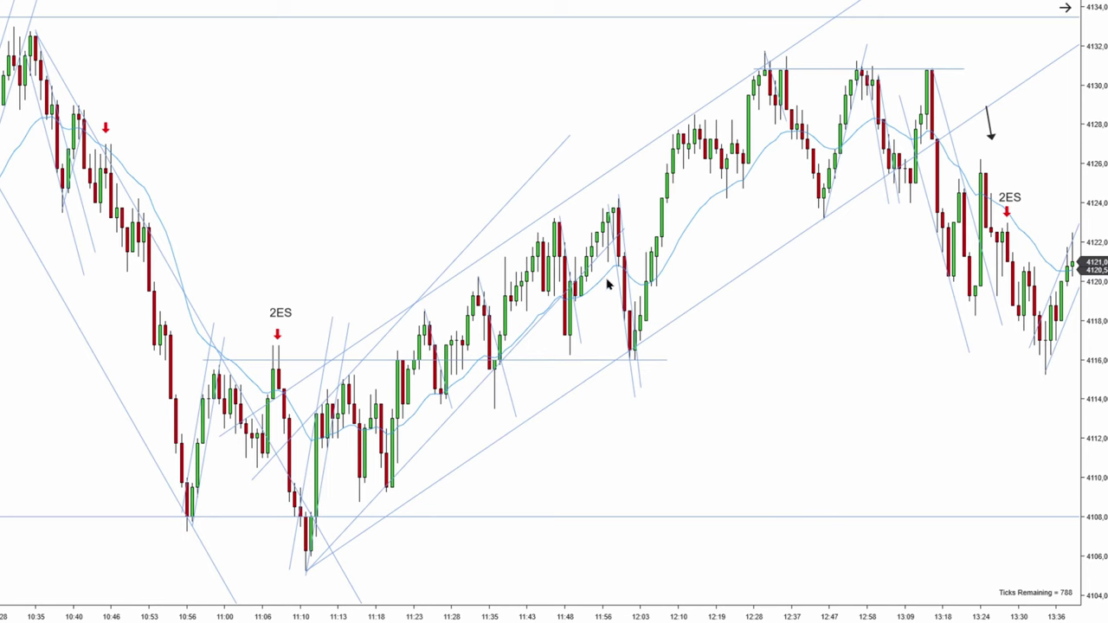
{"action": "scroll", "coordinate": [742, 234], "scroll_direction": "down", "scroll_amount": 5}
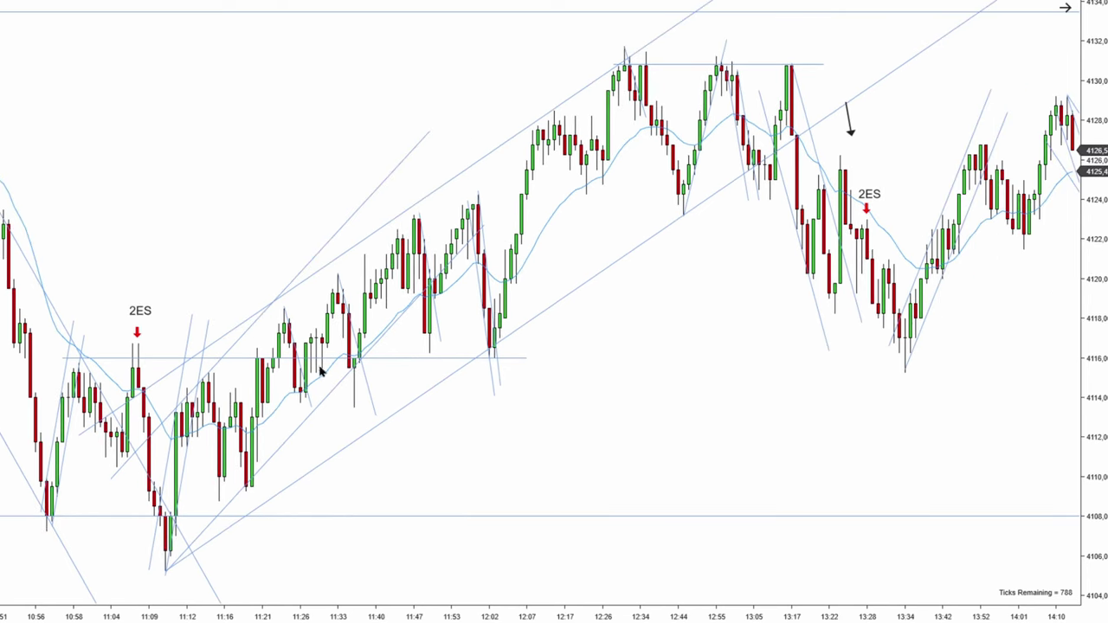
Step: Pan to show the prior afternoon through 09:26, including the overnight rise into F2ES and 2EL
{"action": "left_click_drag", "start_coordinate": [654, 198], "coordinate": [470, 208]}
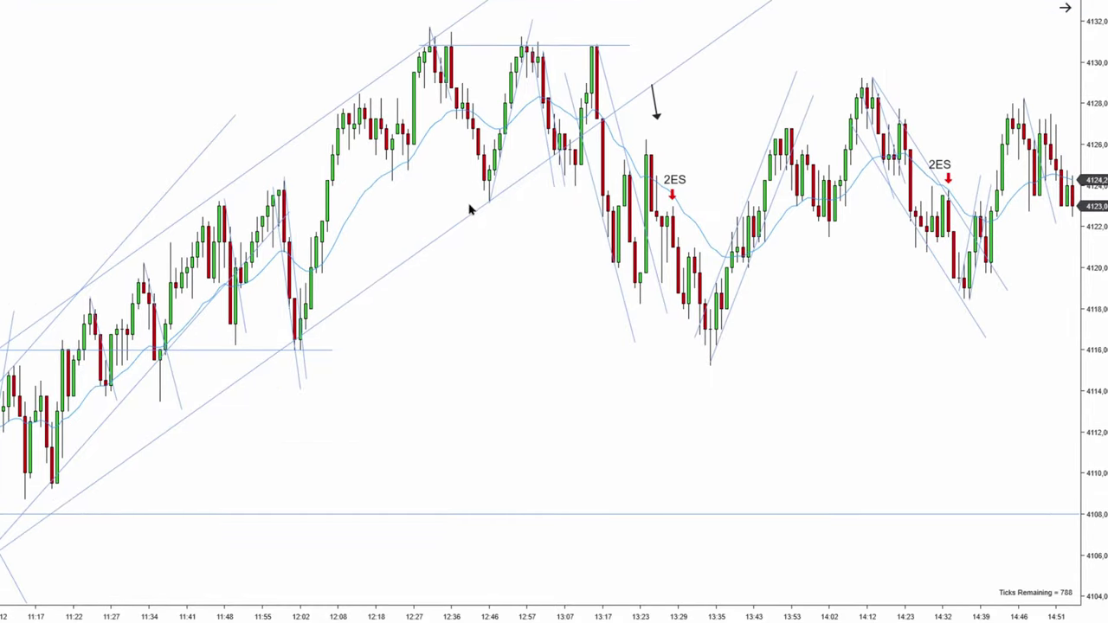
{"action": "left_click_drag", "start_coordinate": [715, 116], "coordinate": [210, 144]}
{"action": "scroll", "coordinate": [279, 122], "scroll_direction": "up", "scroll_amount": 15}
{"action": "scroll", "coordinate": [279, 122], "scroll_direction": "up", "scroll_amount": 20}
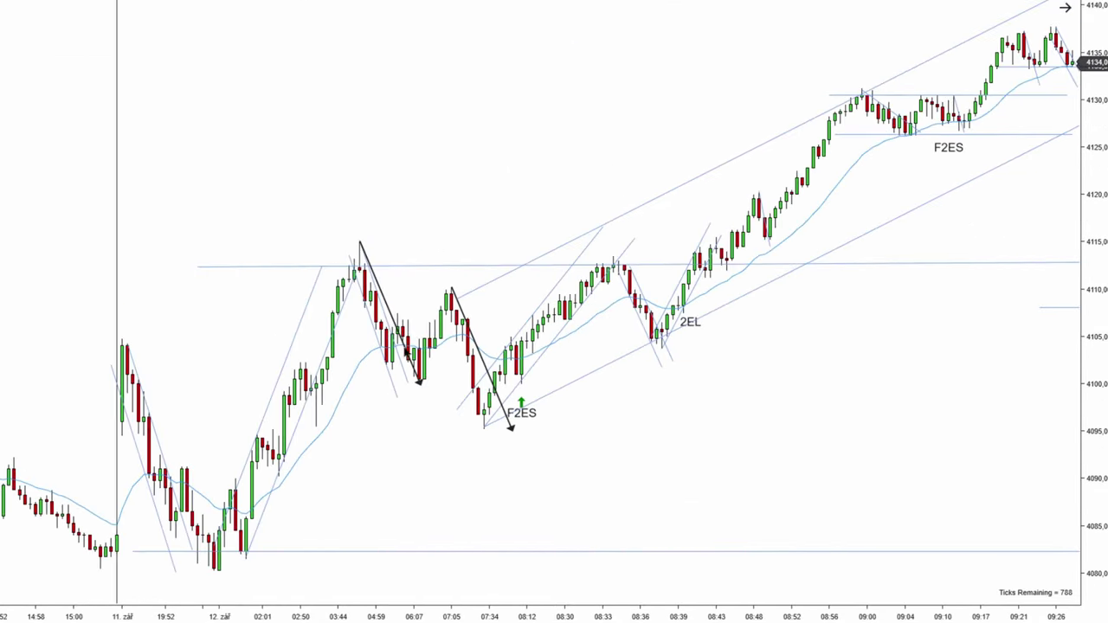
{"action": "left_click_drag", "start_coordinate": [415, 453], "coordinate": [562, 453]}
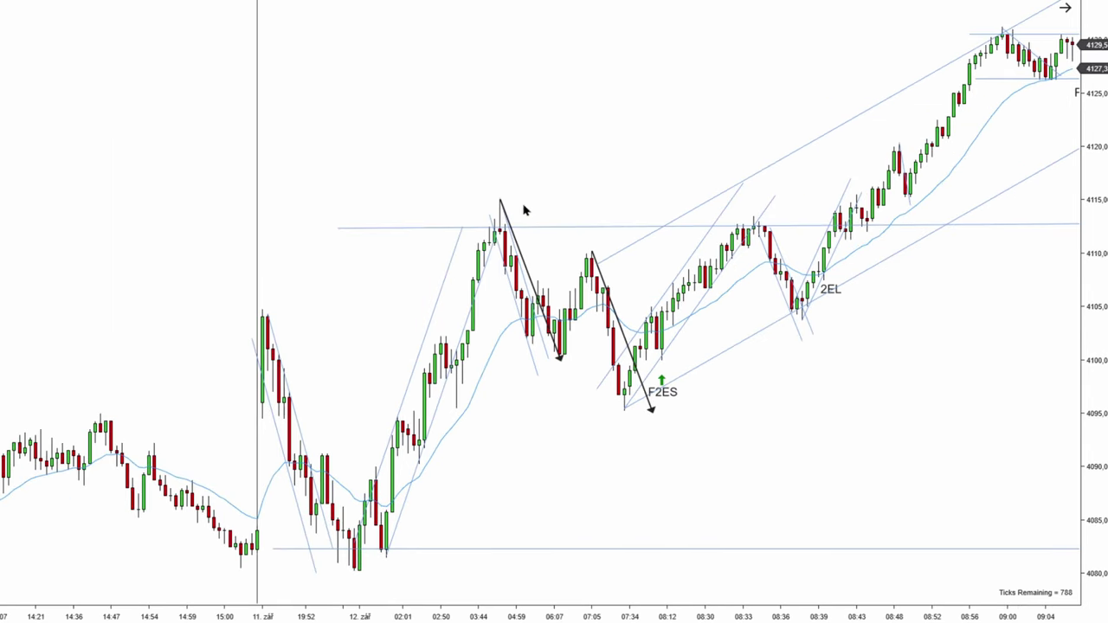
{"action": "scroll", "coordinate": [485, 503], "scroll_direction": "down", "scroll_amount": 5}
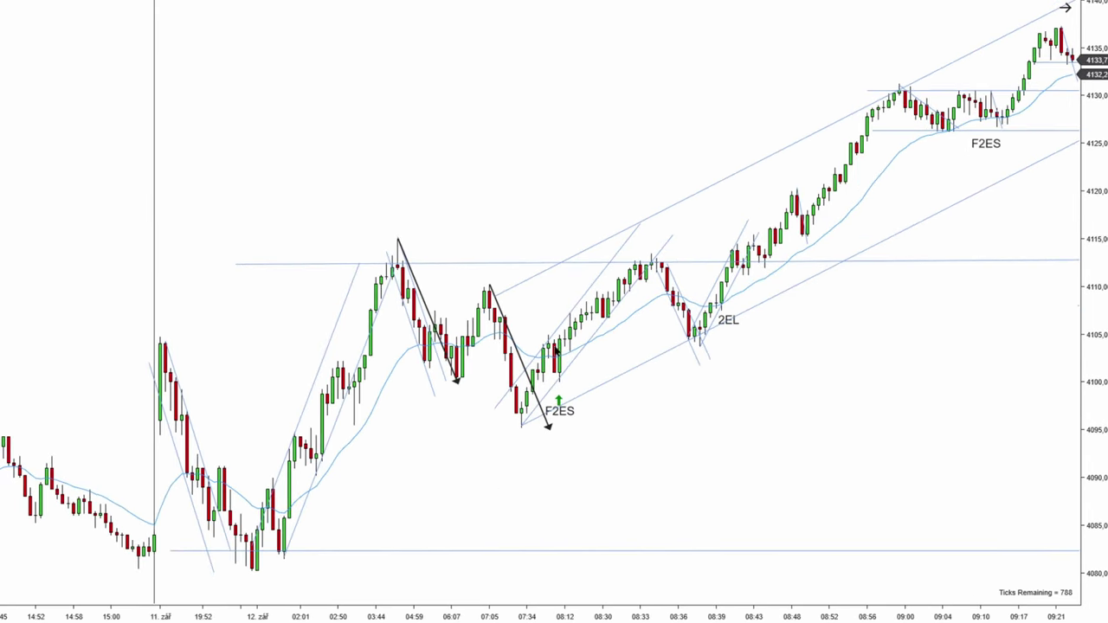